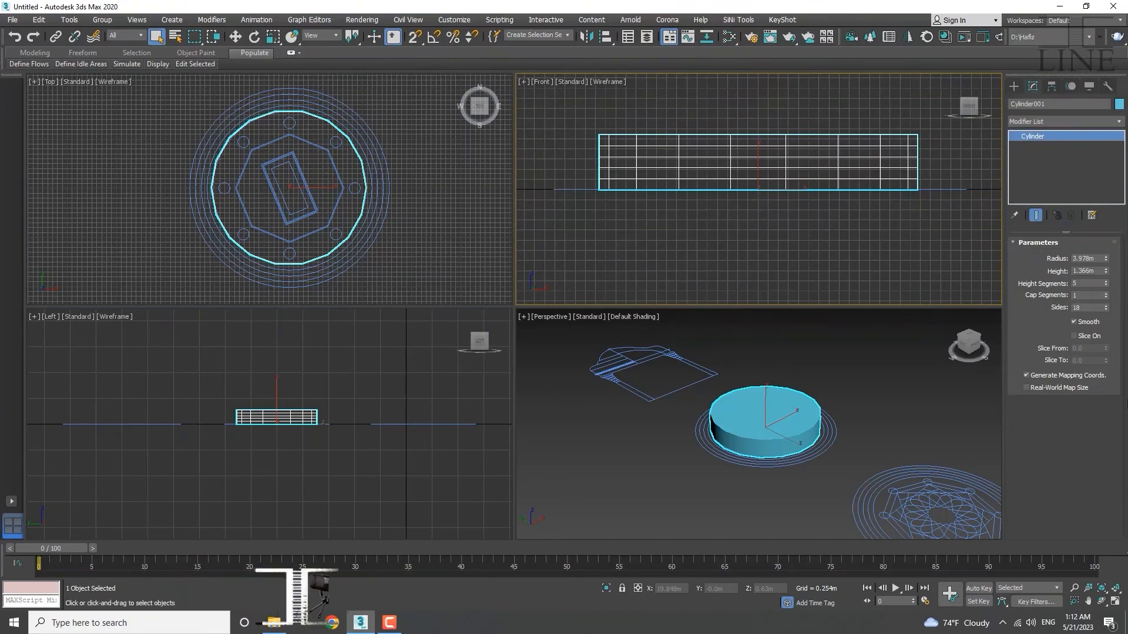
# Set Cylinder001's radius to exactly 4.0m.
pyautogui.doubleClick(1100, 258)
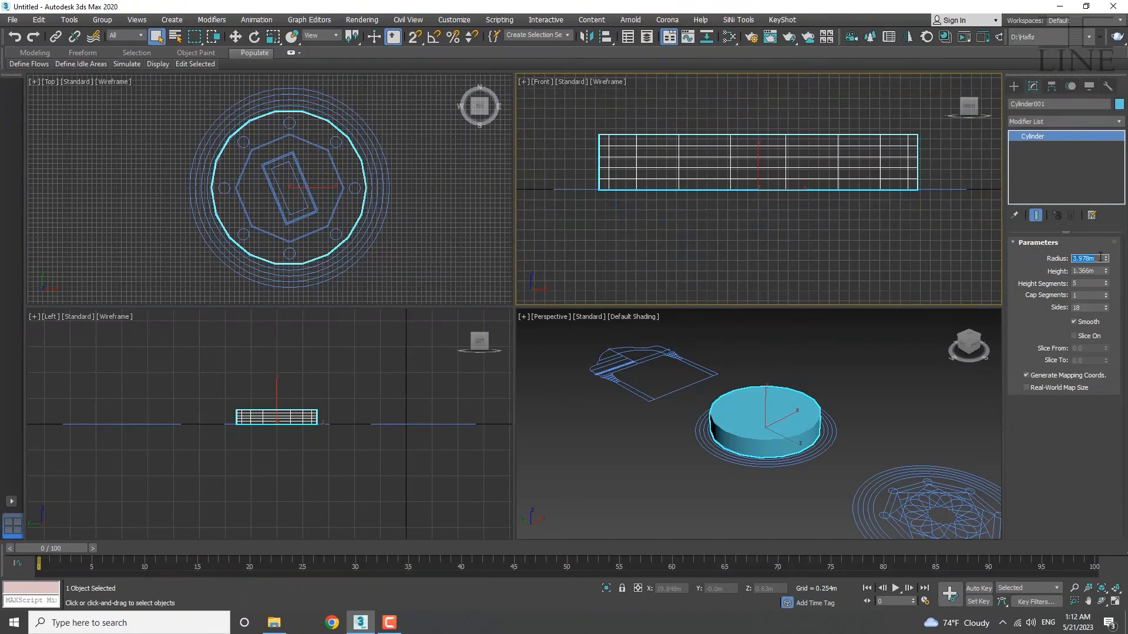
pyautogui.write('4')
pyautogui.press('Return')
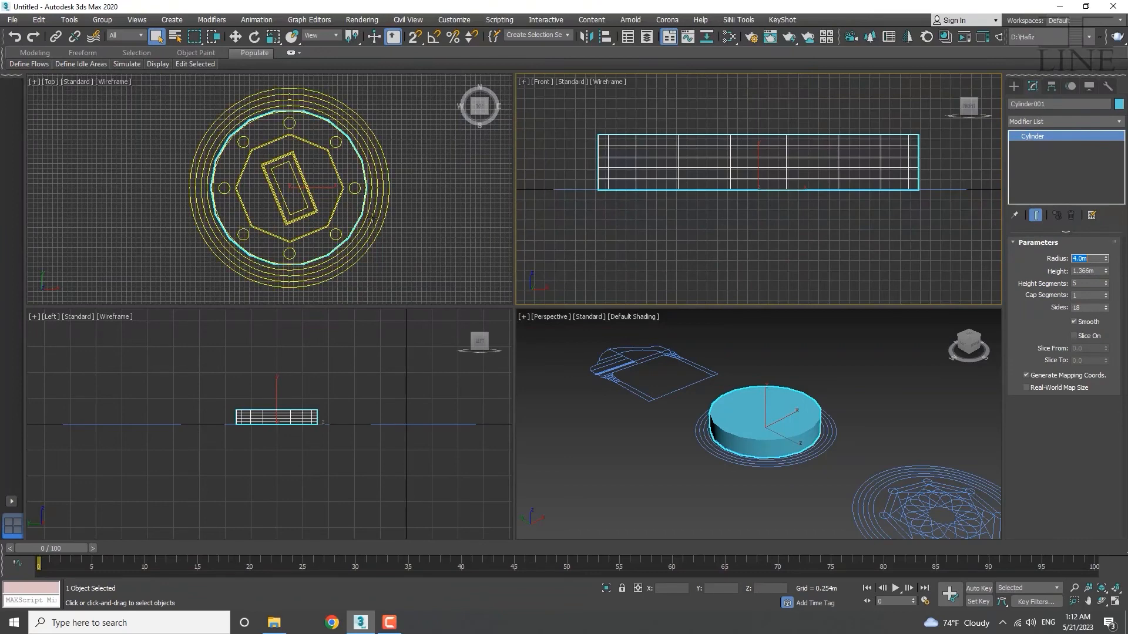
pyautogui.doubleClick(1096, 272)
# Compute 17 × 5 = 85 in Windows Calculator, then close it.
pyautogui.press('XF86Calculator')
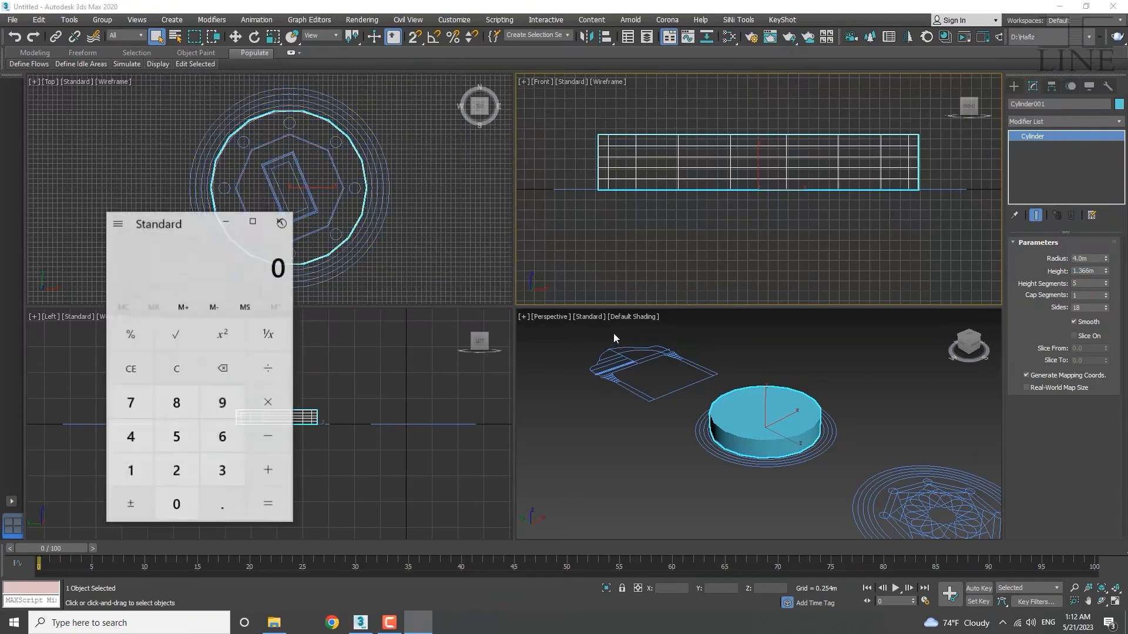
pyautogui.click(131, 474)
pyautogui.click(131, 411)
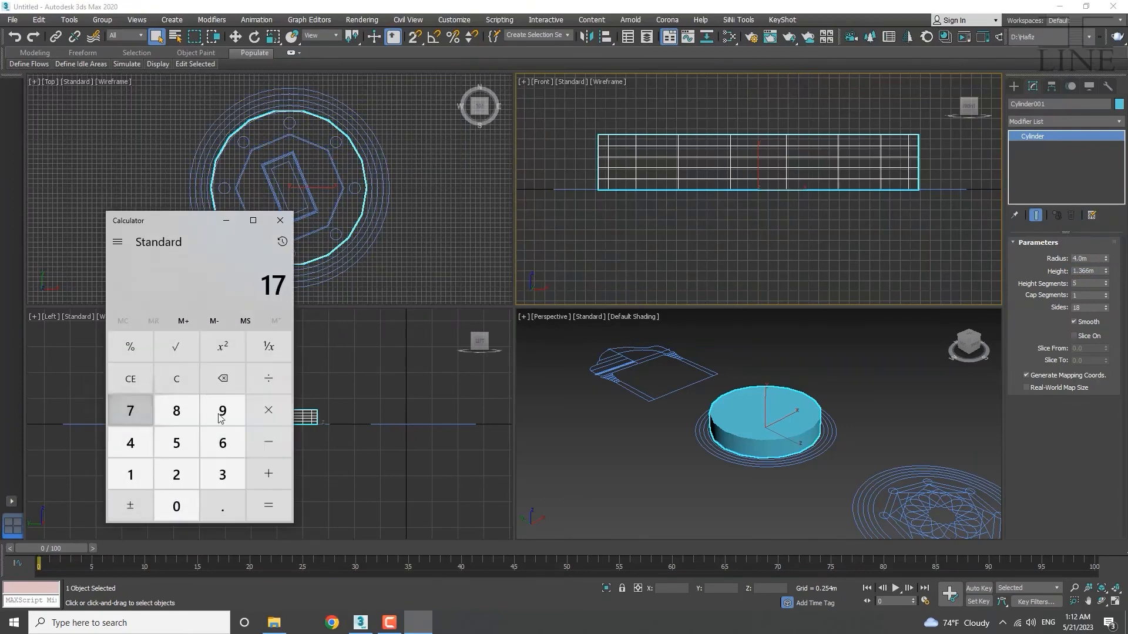
pyautogui.click(270, 416)
pyautogui.click(176, 443)
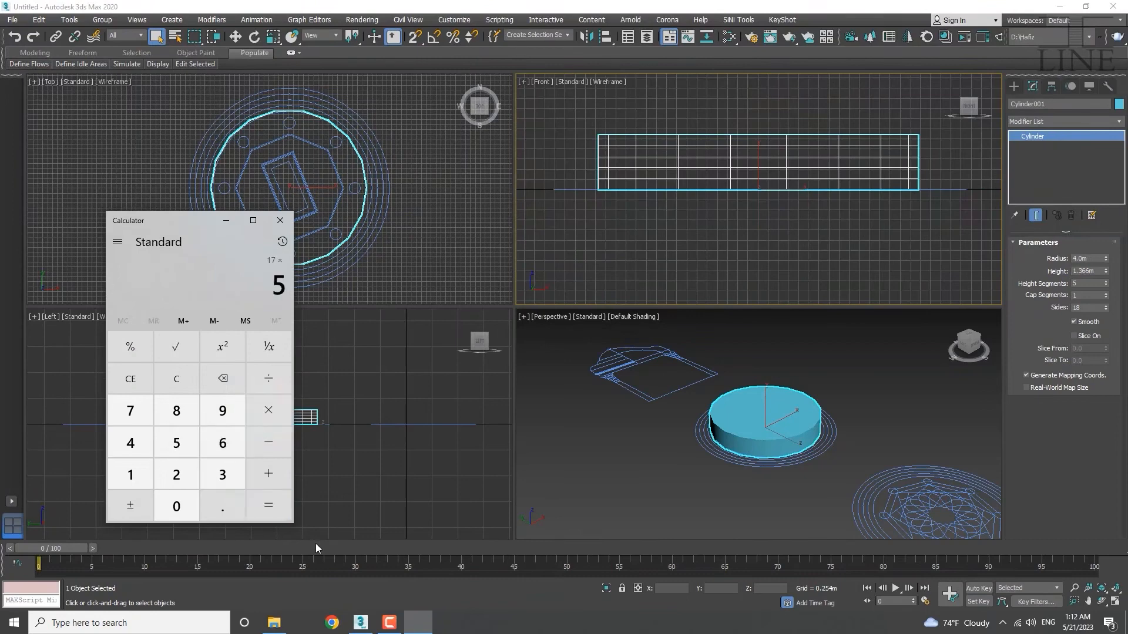
pyautogui.click(277, 521)
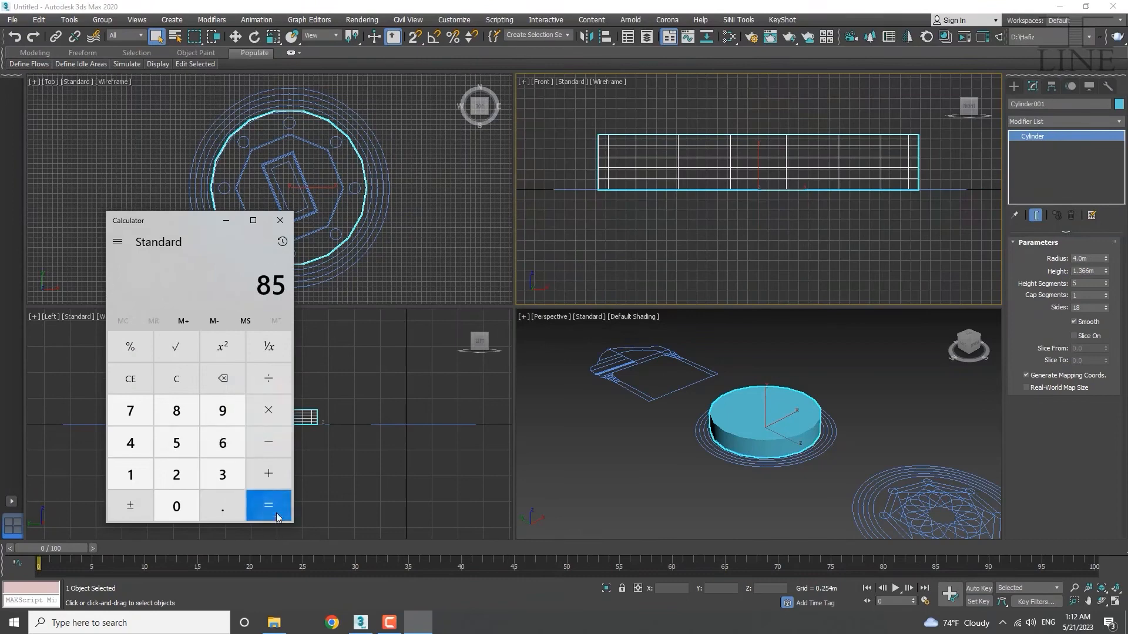
pyautogui.click(280, 220)
pyautogui.click(1095, 271)
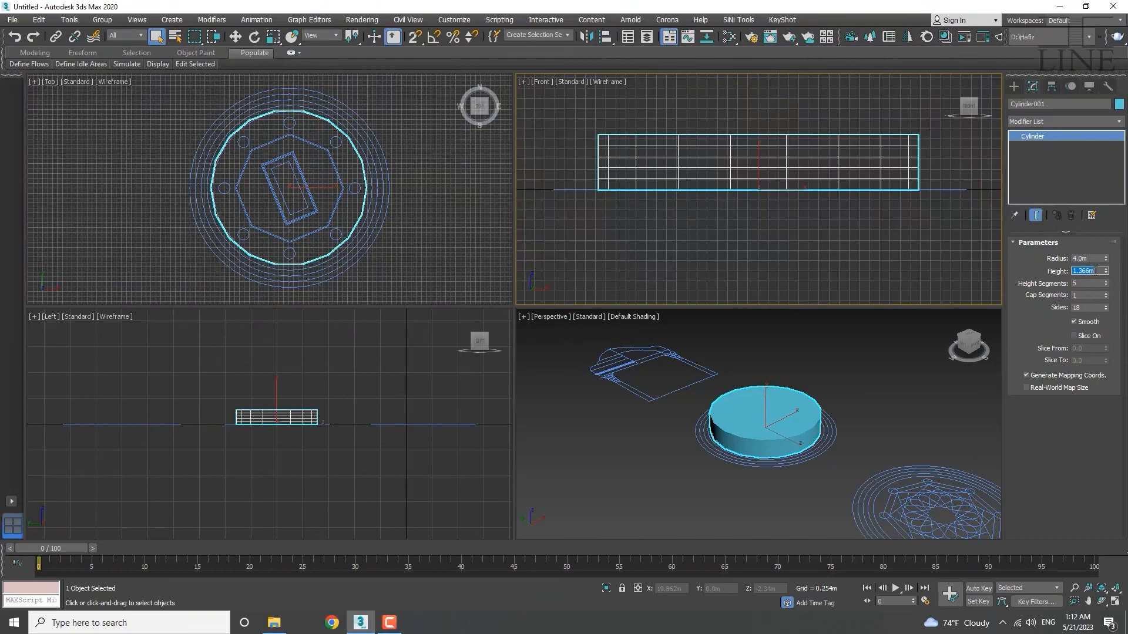
# Set the cylinder height to 0.85m and reset Height Segments to 1.
pyautogui.write('.85')
pyautogui.press('Return')
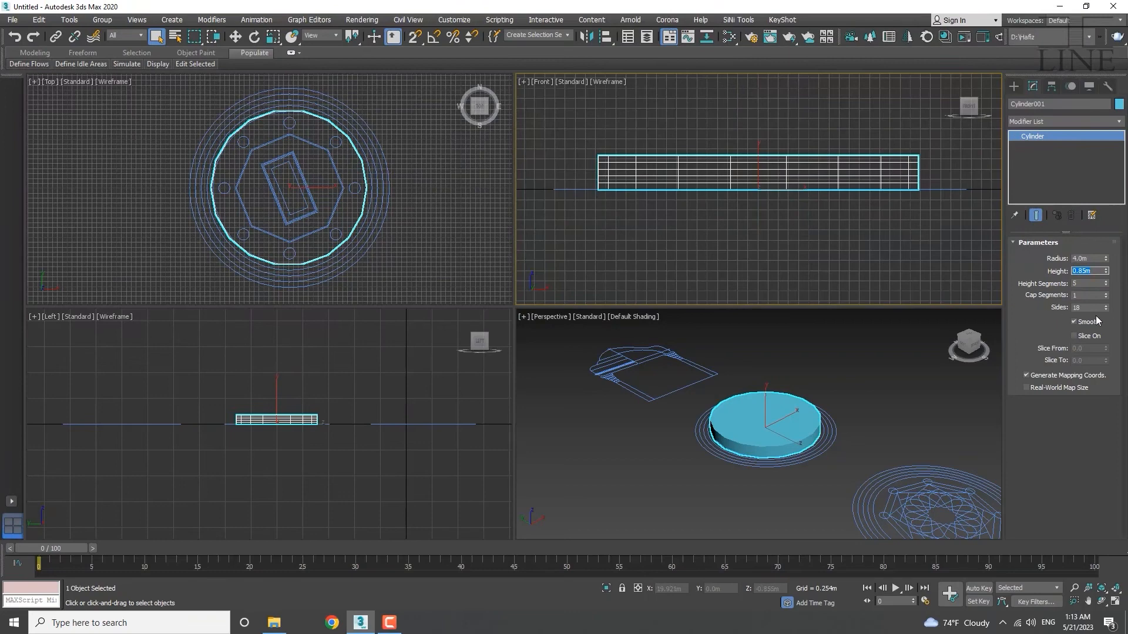
pyautogui.rightClick(1107, 284)
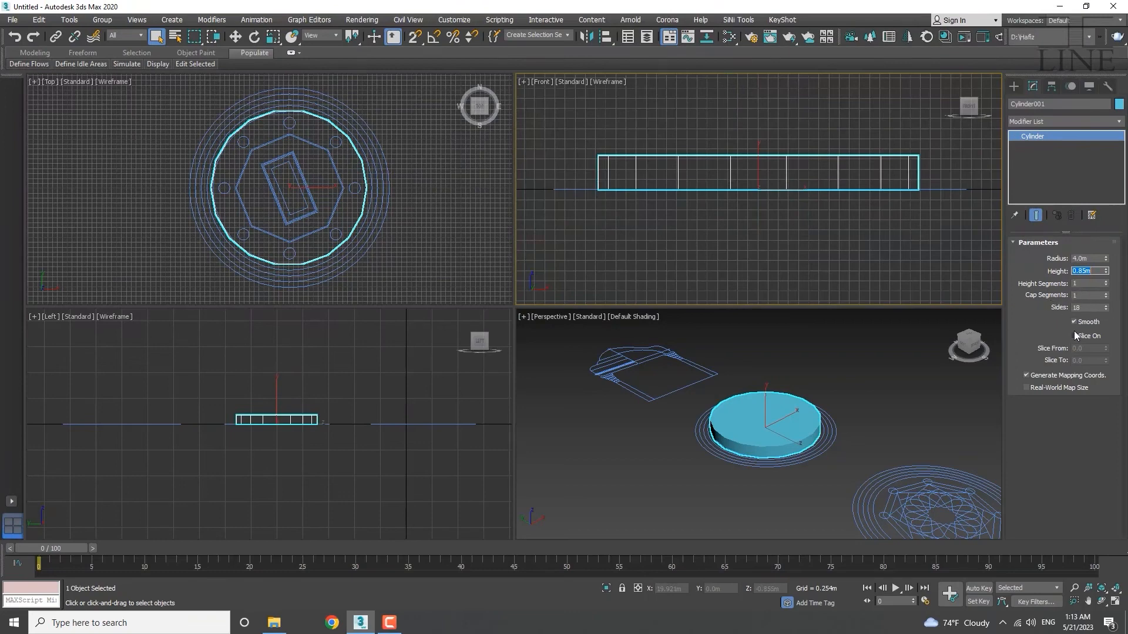
pyautogui.moveTo(307, 209); pyautogui.dragTo(266, 201, button='middle')
pyautogui.scroll(3, 323, 192)
pyautogui.scroll(-3, 281, 185)
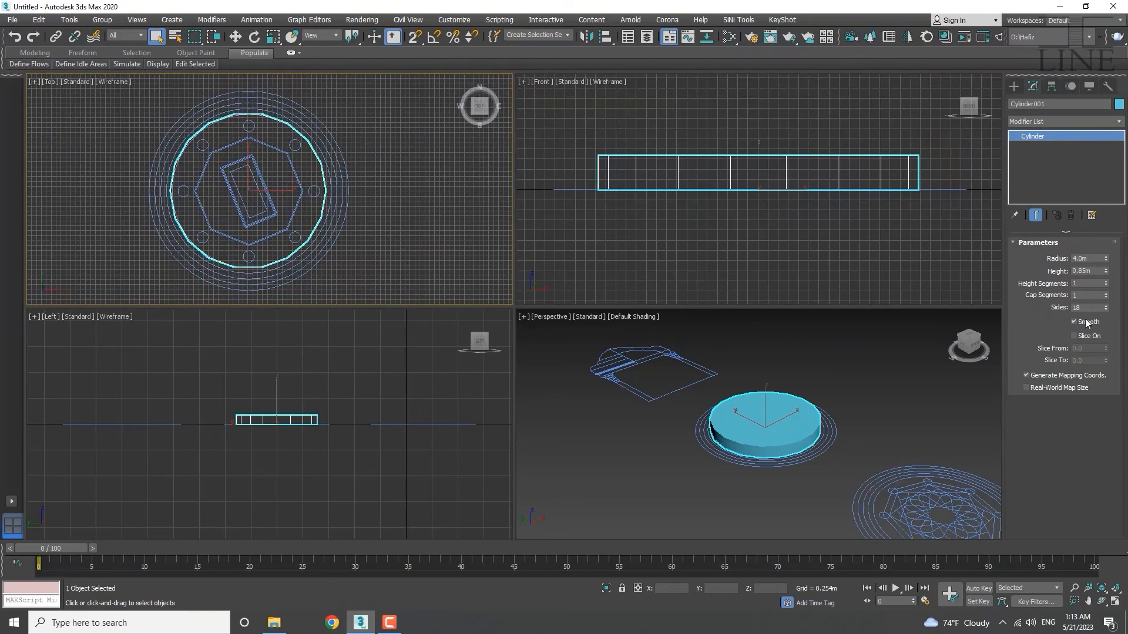
# Set the cylinder's Sides to 16.
pyautogui.moveTo(1106, 309)
pyautogui.mouseDown()
pyautogui.moveTo(1103, 111)
pyautogui.moveTo(1116, 317)
pyautogui.mouseUp()
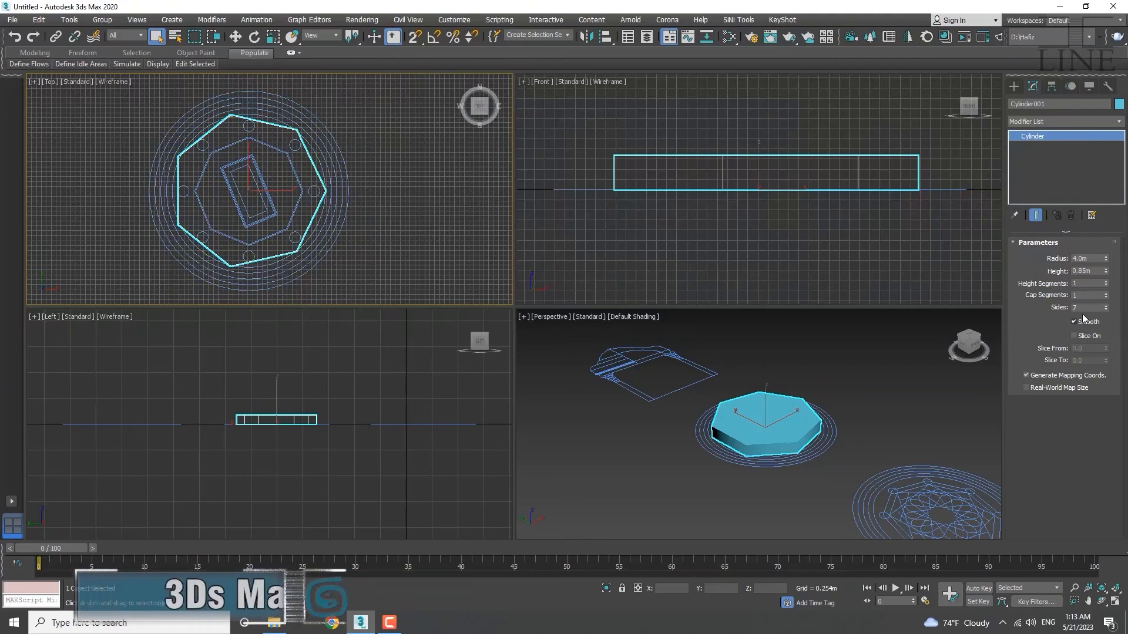
pyautogui.click(1105, 306)
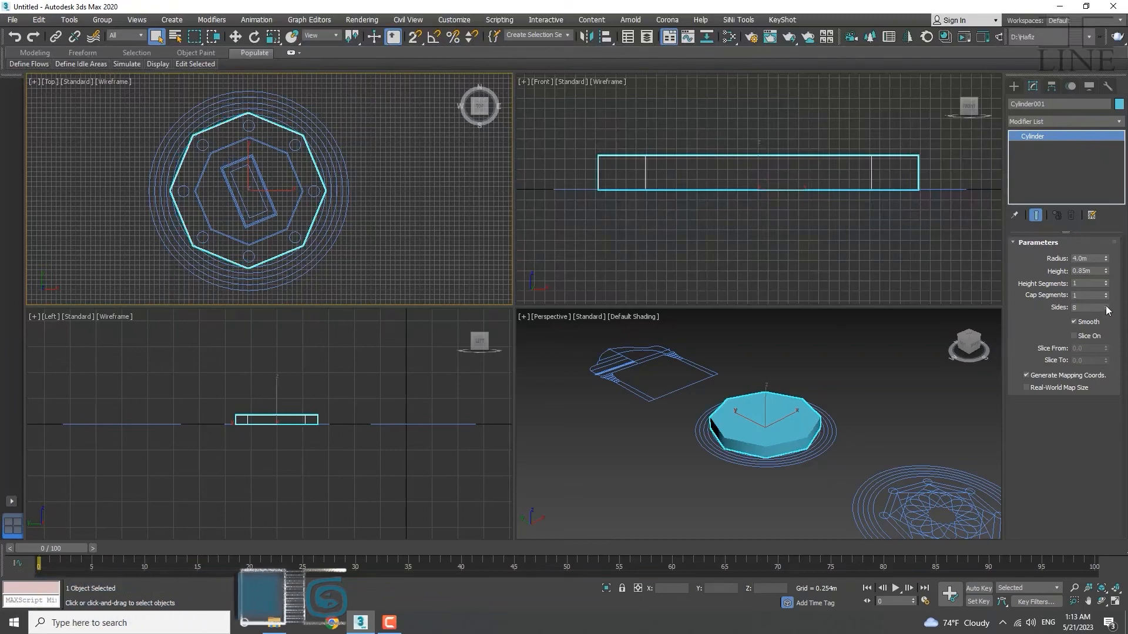
pyautogui.click(1105, 305)
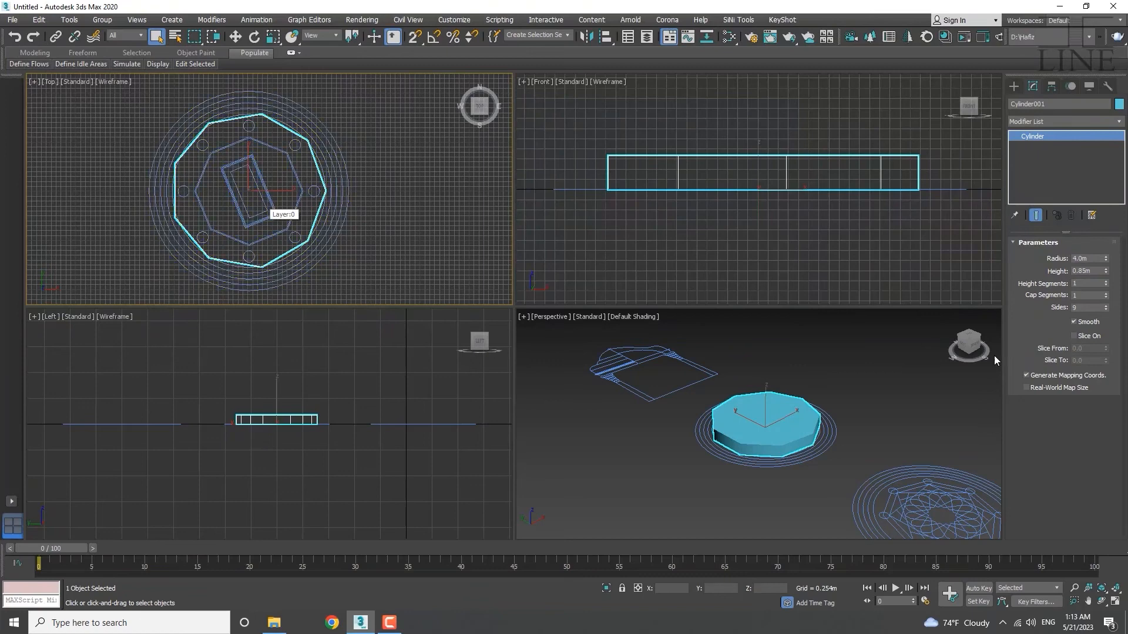
pyautogui.doubleClick(1085, 310)
pyautogui.write('16')
pyautogui.press('Return')
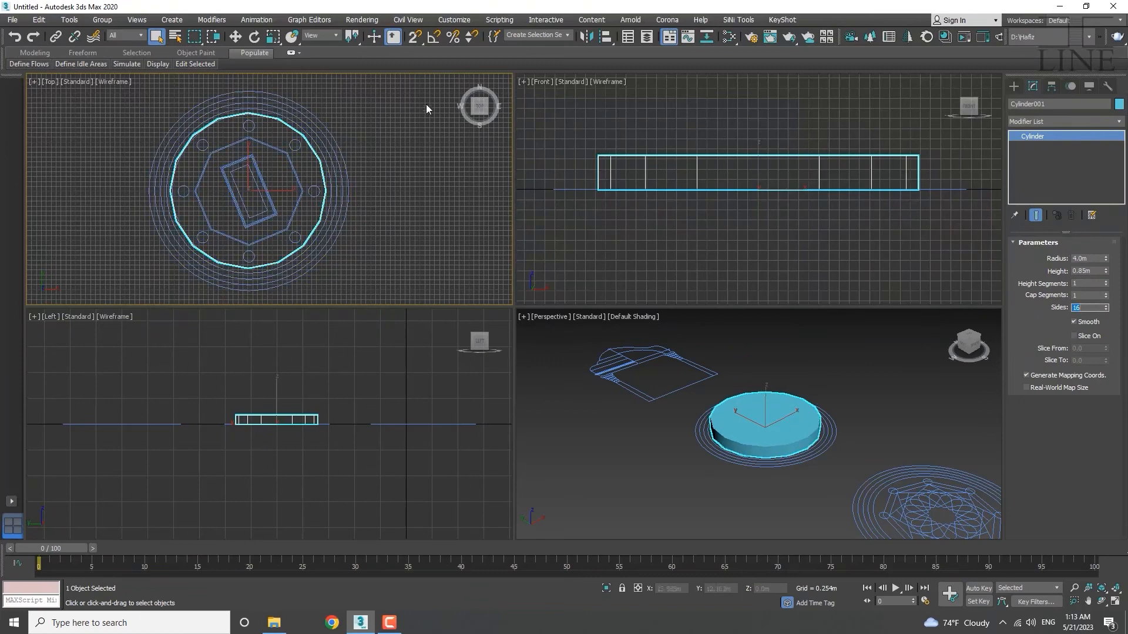
pyautogui.scroll(3, 291, 189)
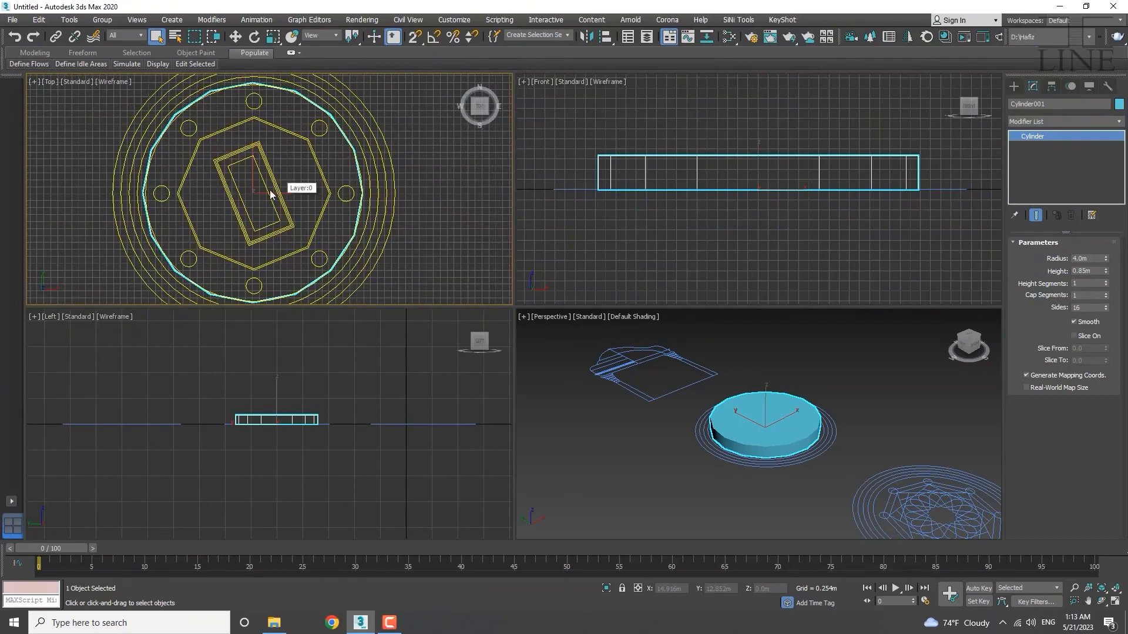
# Move the 16-sided cylinder along X in the Top view to centre it over the outlines.
pyautogui.moveTo(269, 188); pyautogui.dragTo(285, 193, button='middle')
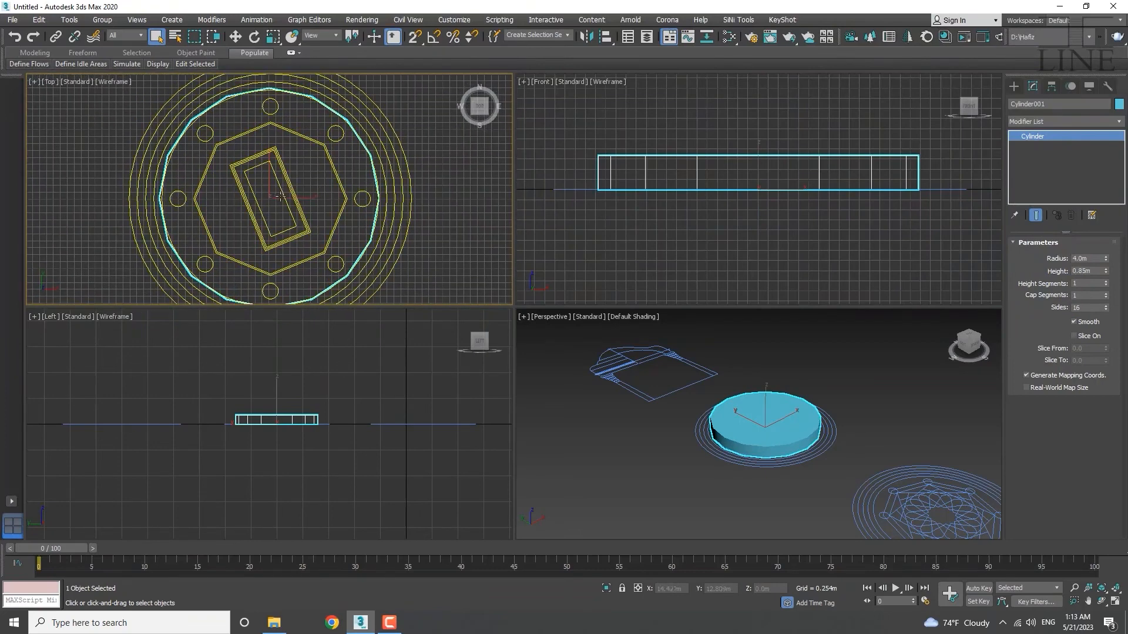
pyautogui.press('w')
pyautogui.moveTo(280, 195); pyautogui.dragTo(292, 195, button='middle')
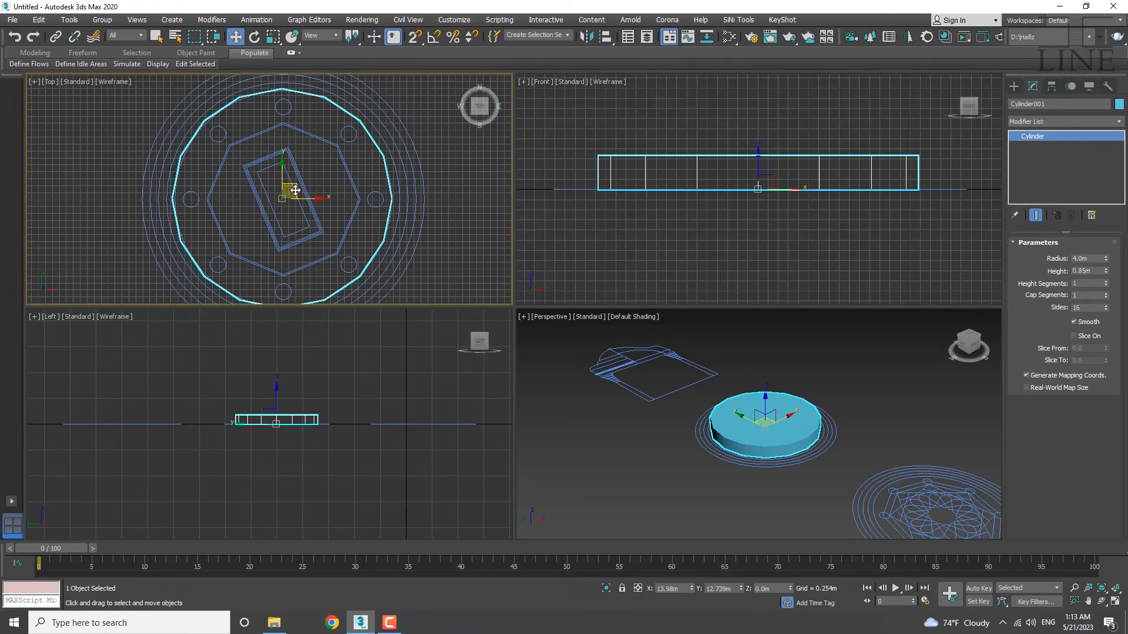
pyautogui.moveTo(295, 190); pyautogui.dragTo(297, 191)
pyautogui.moveTo(321, 209); pyautogui.dragTo(301, 184, button='middle')
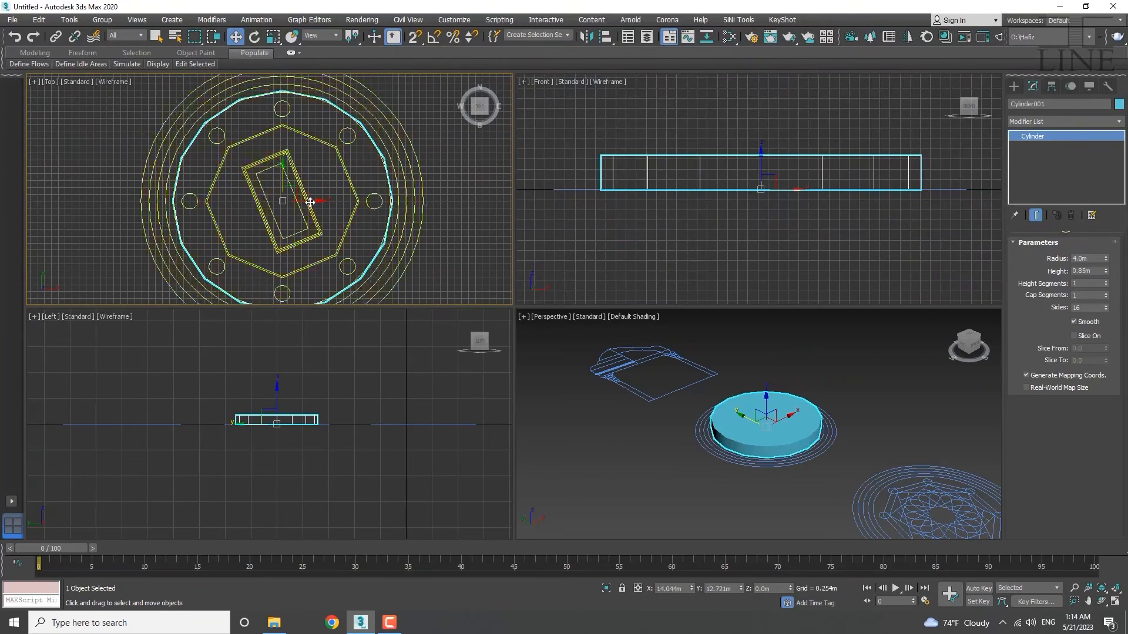
pyautogui.moveTo(310, 202); pyautogui.dragTo(300, 195, button='middle')
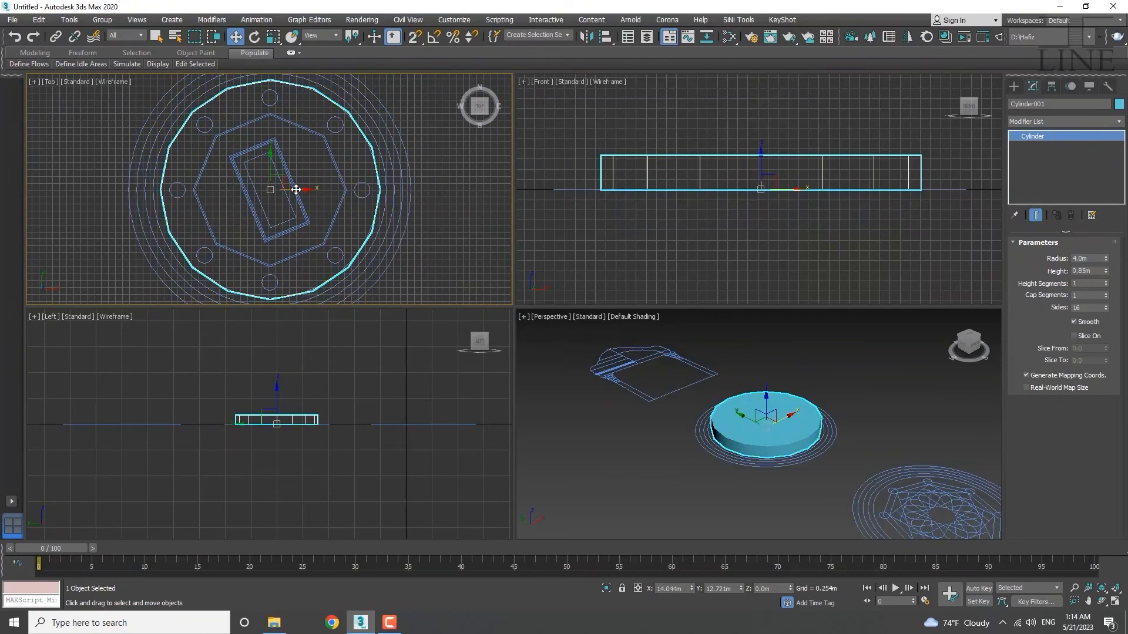
pyautogui.moveTo(295, 190); pyautogui.dragTo(295, 190)
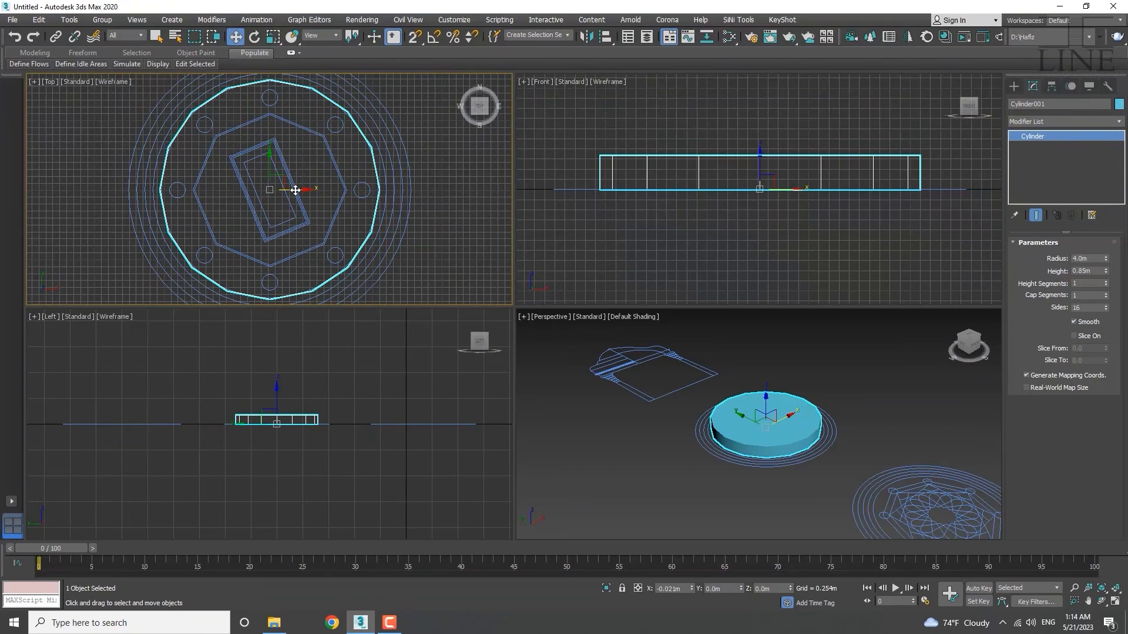
pyautogui.moveTo(298, 179); pyautogui.dragTo(319, 184, button='middle')
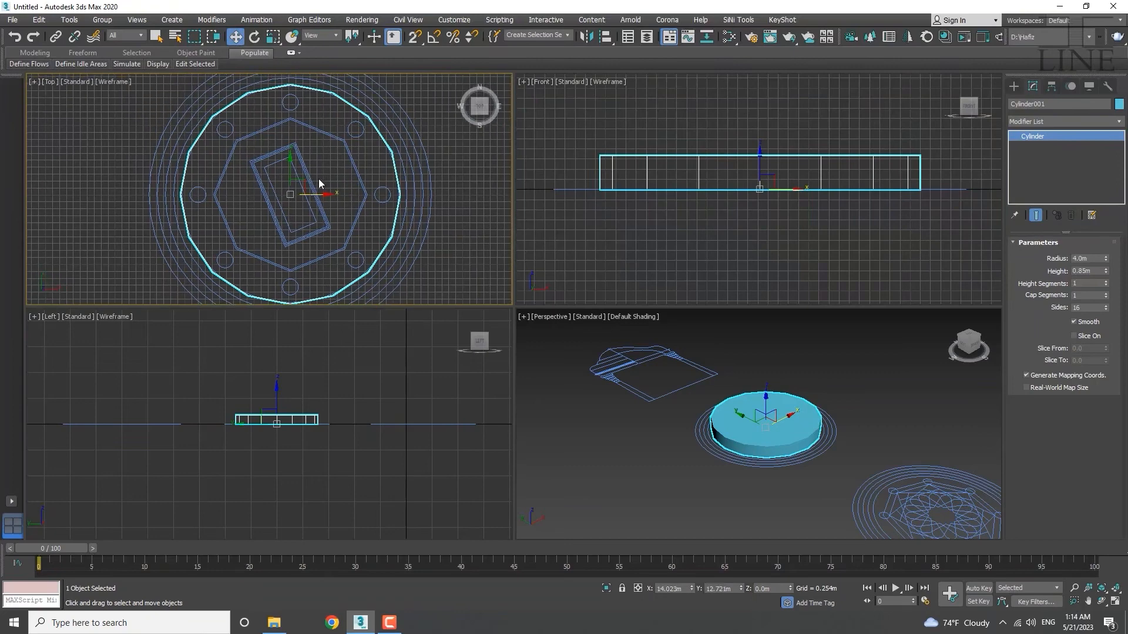
pyautogui.moveTo(366, 221); pyautogui.dragTo(325, 214, button='middle')
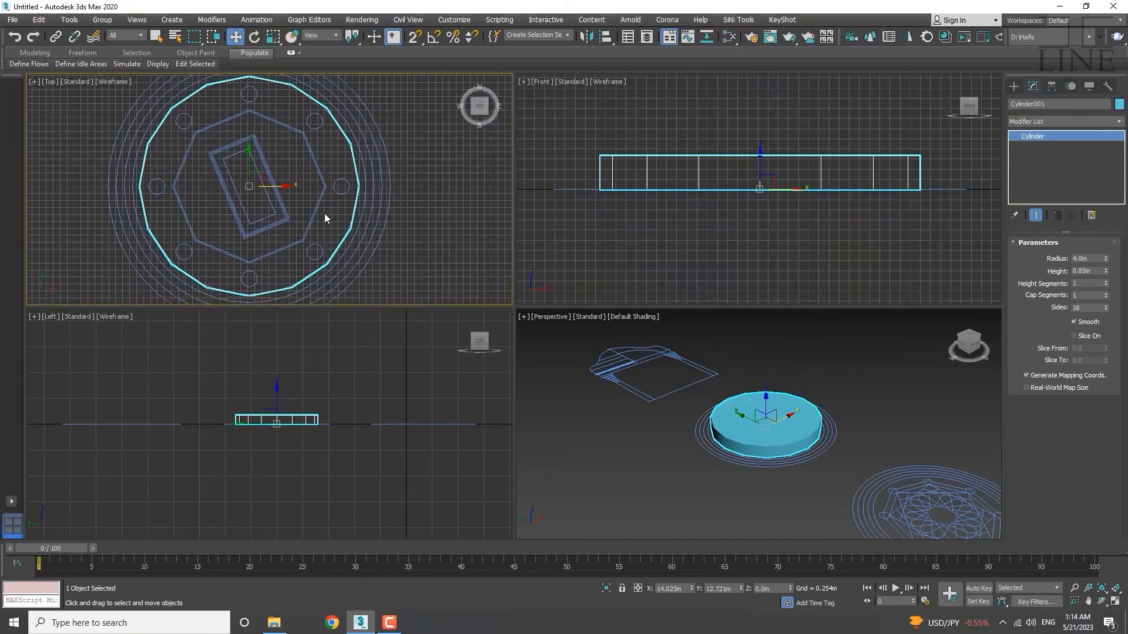
pyautogui.scroll(-3, 324, 213)
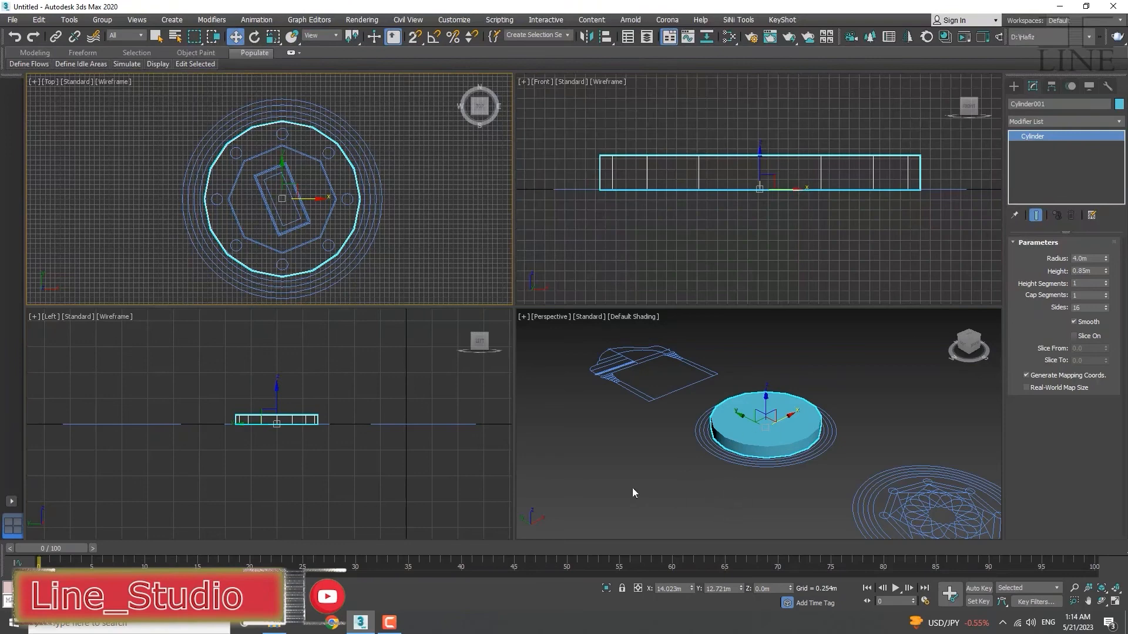
# Pan and zoom the Perspective view to frame the cylinder.
pyautogui.moveTo(745, 425); pyautogui.dragTo(831, 495, button='middle')
pyautogui.scroll(2, 810, 470)
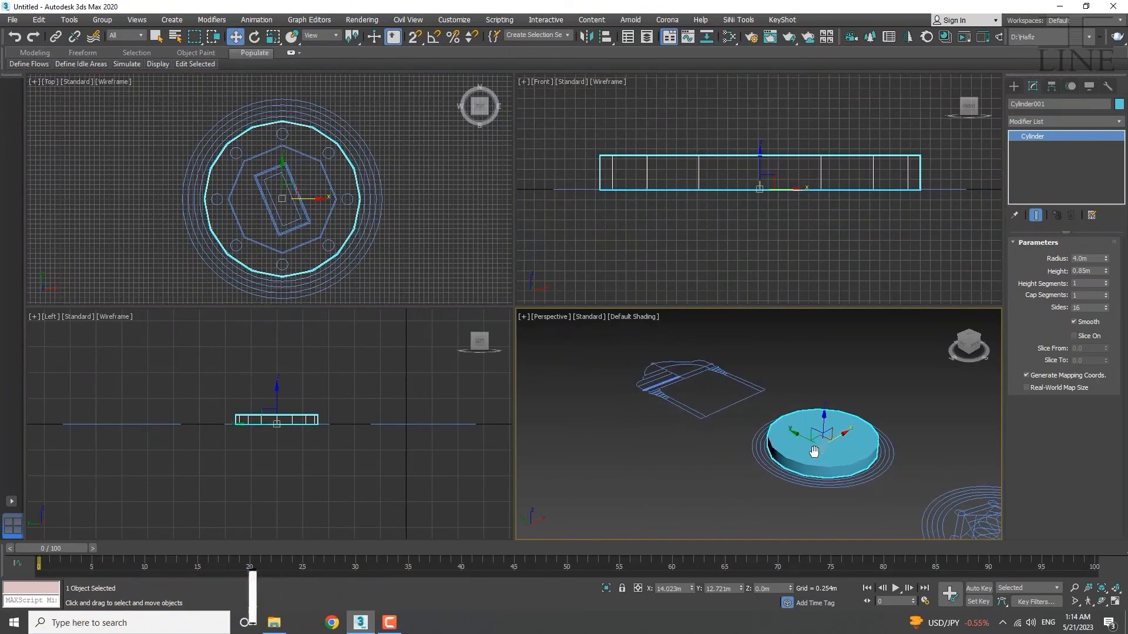
pyautogui.scroll(5, 815, 452)
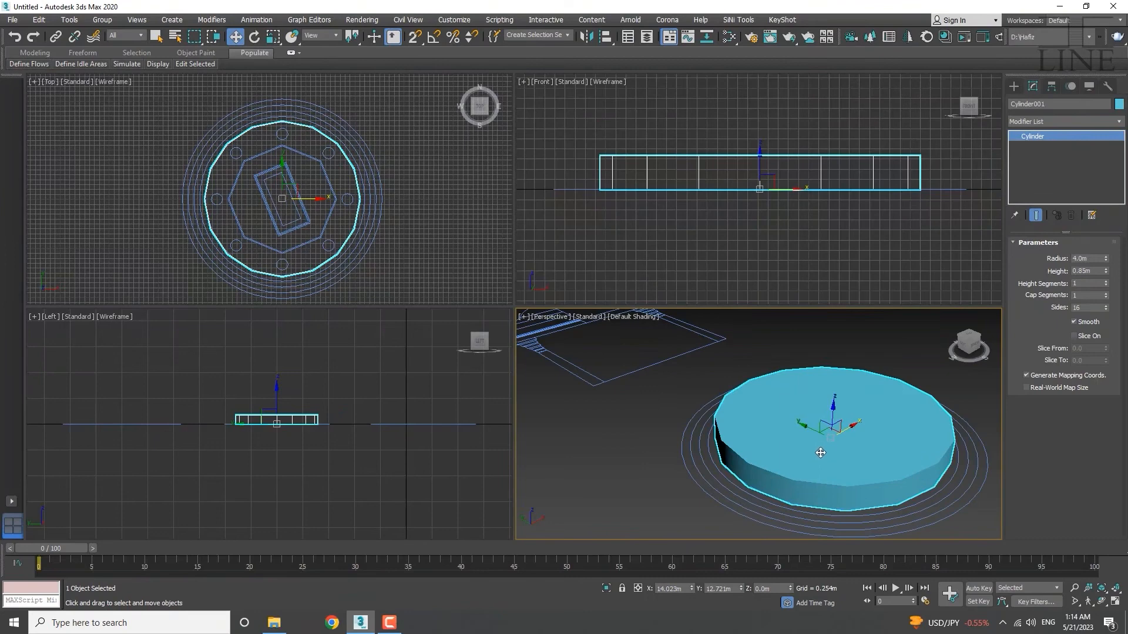
pyautogui.moveTo(825, 453); pyautogui.dragTo(787, 439, button='middle')
# Convert Cylinder001 to an Editable Poly and enter Vertex sub-object level.
pyautogui.rightClick(787, 442)
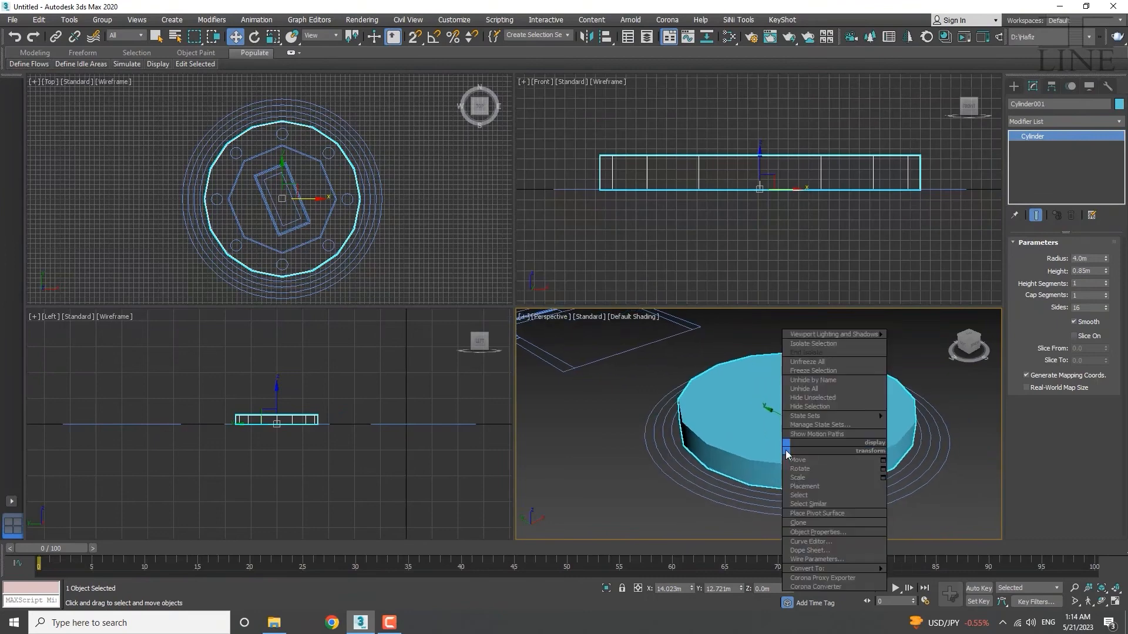
pyautogui.moveTo(887, 570)
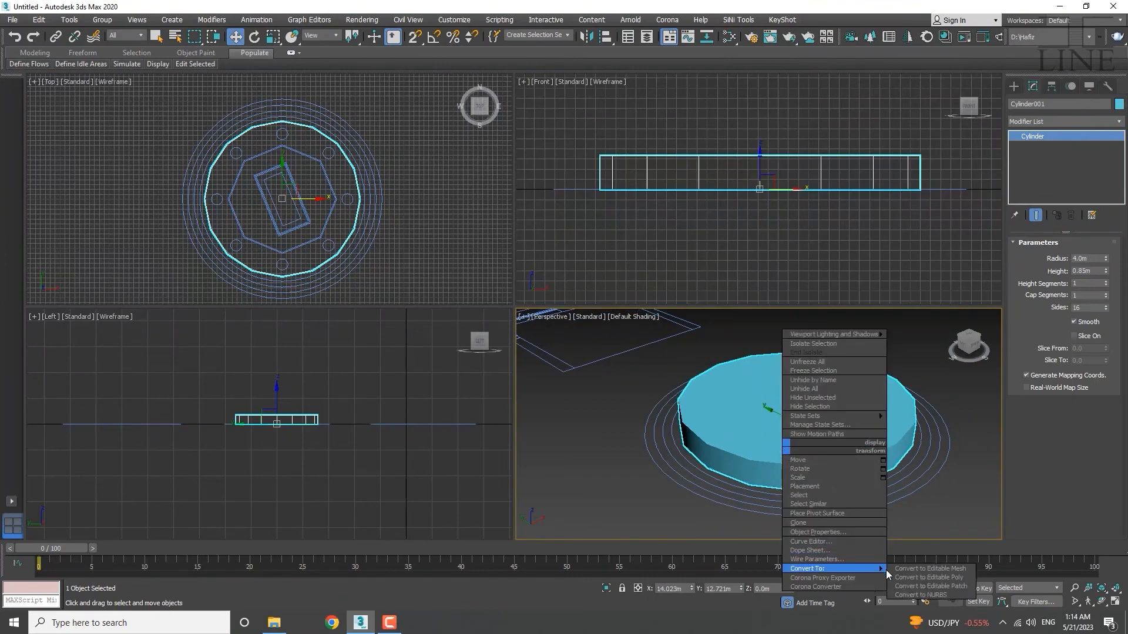
pyautogui.click(924, 578)
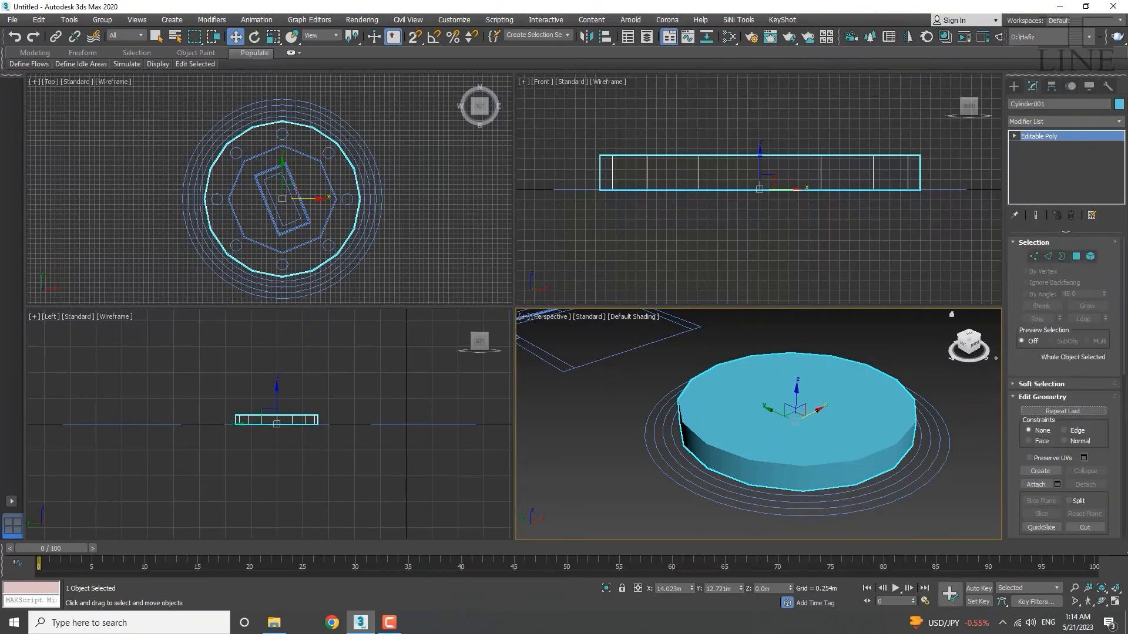
pyautogui.click(1015, 136)
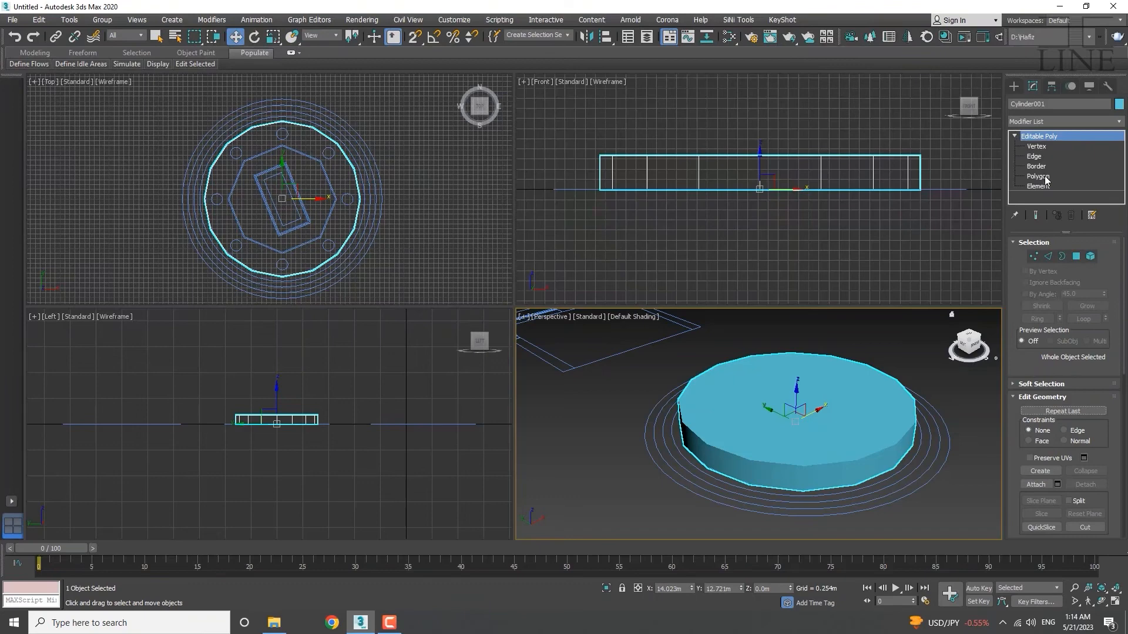
pyautogui.click(1038, 147)
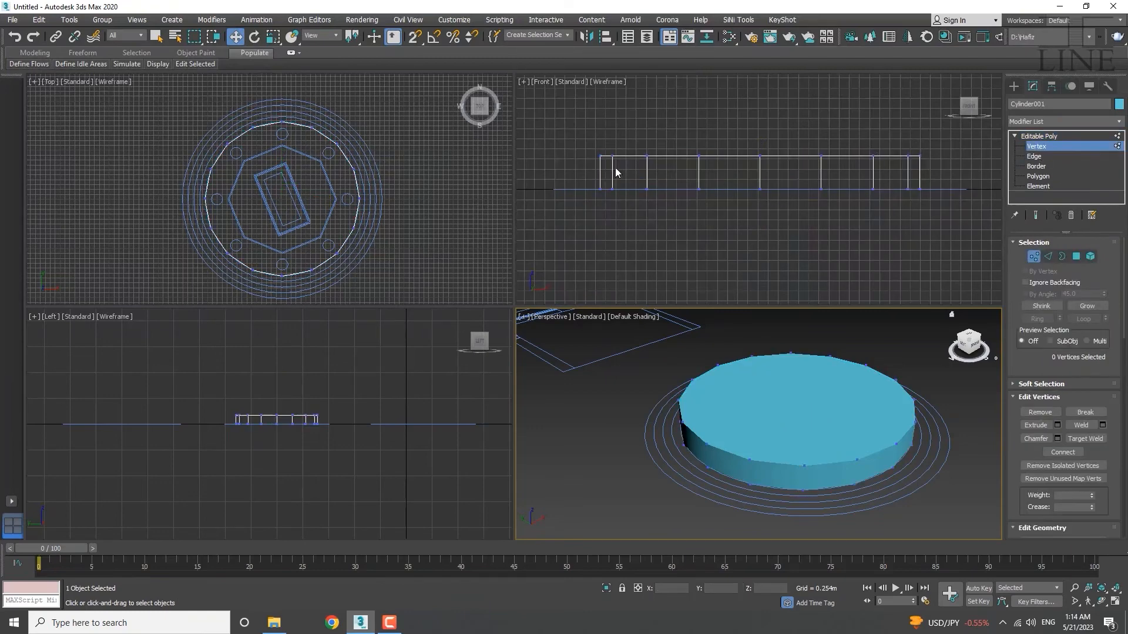
# Trial-move two rim vertices, then cancel the move.
pyautogui.scroll(5, 615, 170)
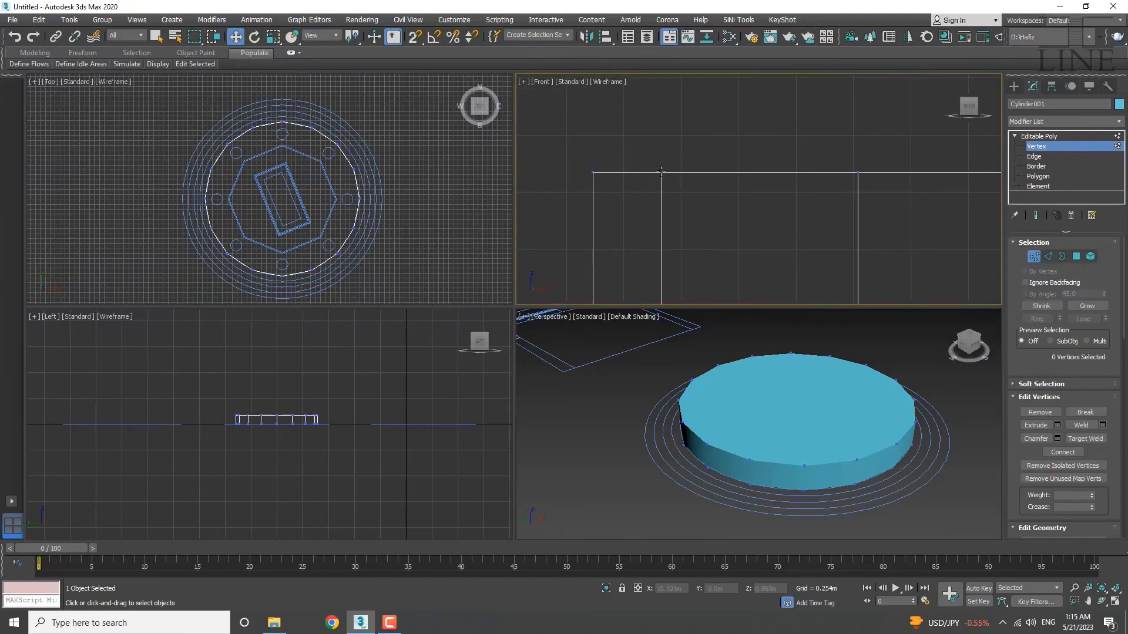
pyautogui.moveTo(709, 168); pyautogui.dragTo(635, 220)
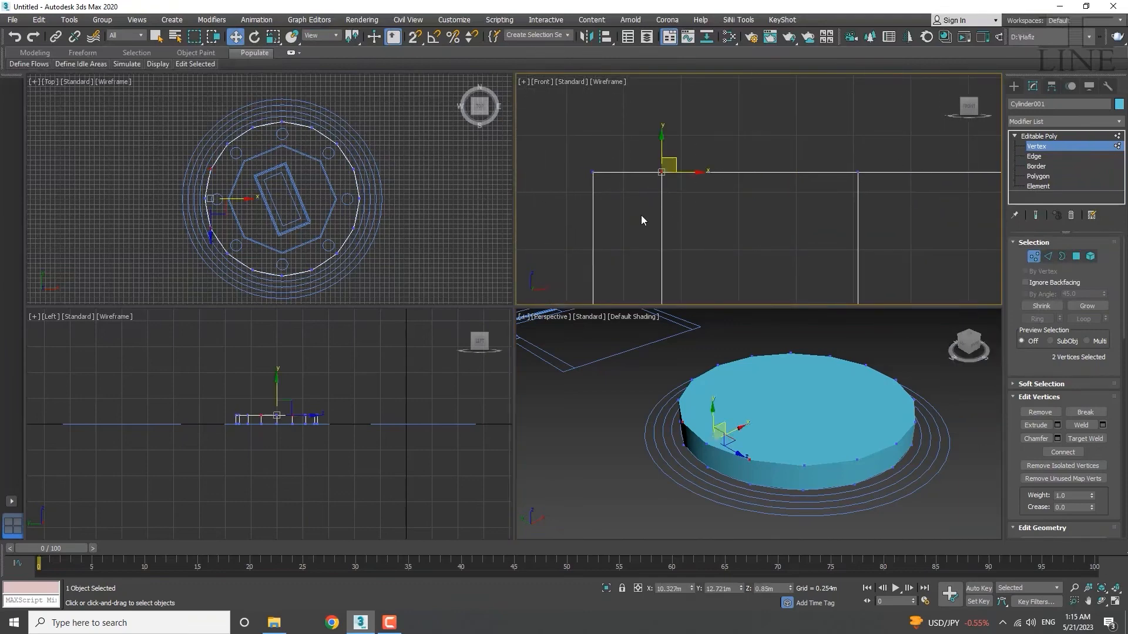
pyautogui.moveTo(680, 167); pyautogui.dragTo(663, 117)
pyautogui.rightClick(664, 118)
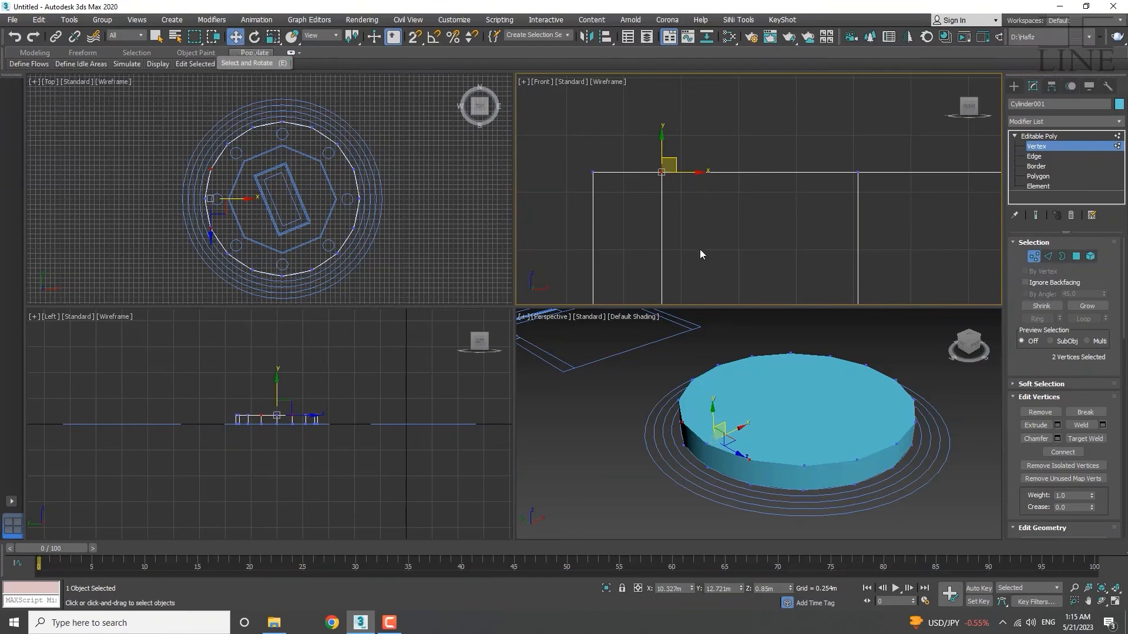
# Select 14 vertices along the upper rim arc and move them down and right.
pyautogui.moveTo(221, 216); pyautogui.dragTo(227, 211, button='middle')
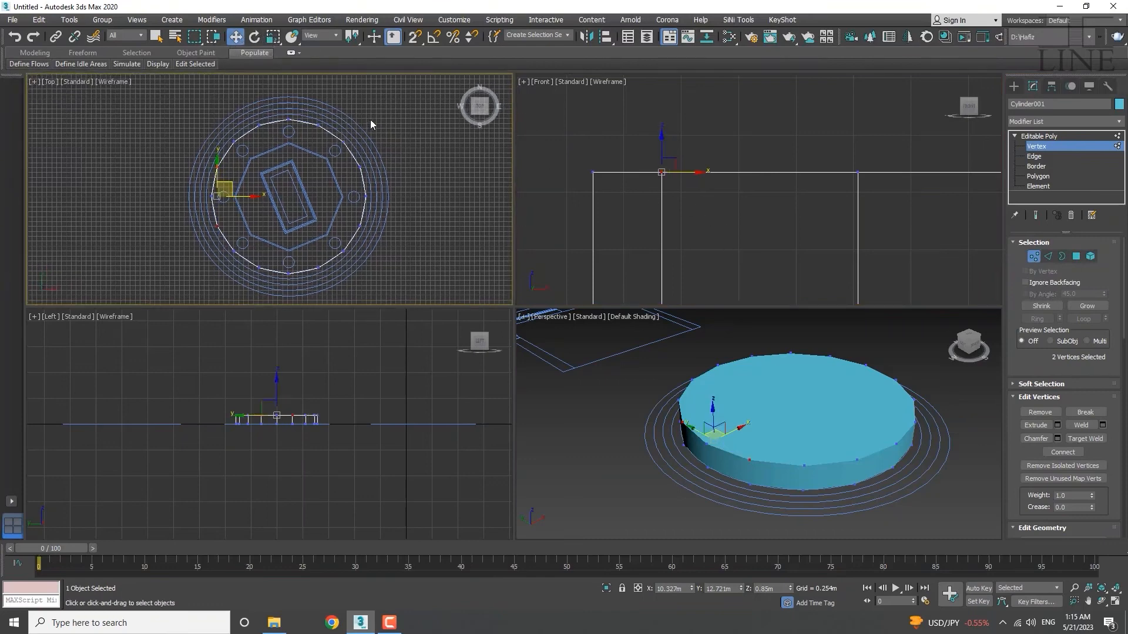
pyautogui.moveTo(165, 260); pyautogui.dragTo(140, 186)
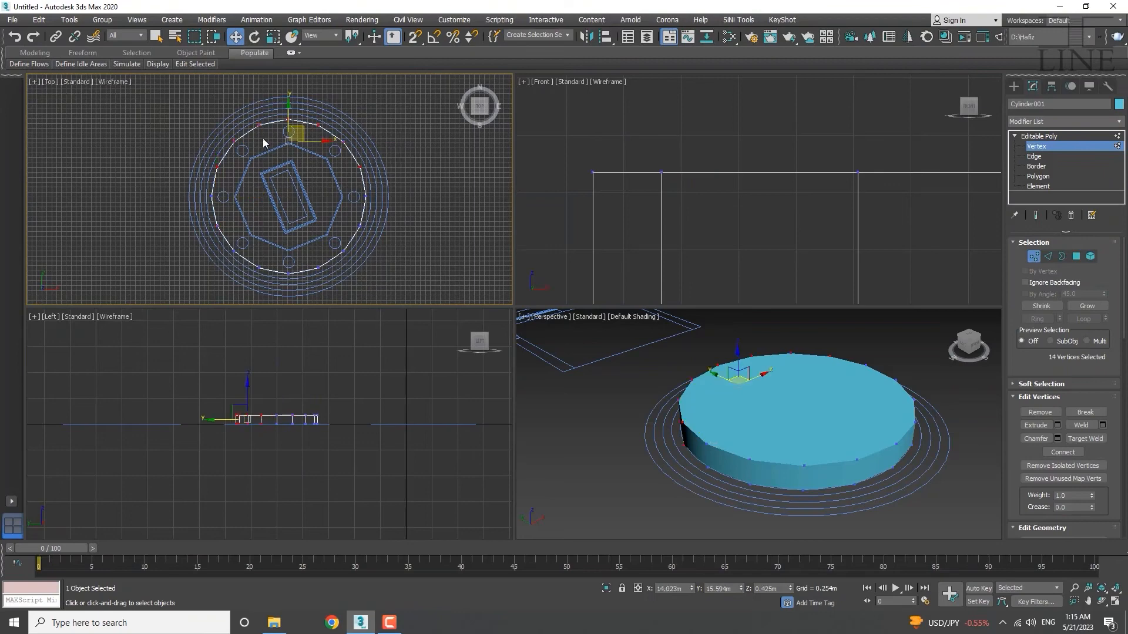
pyautogui.moveTo(263, 139); pyautogui.dragTo(280, 198, button='middle')
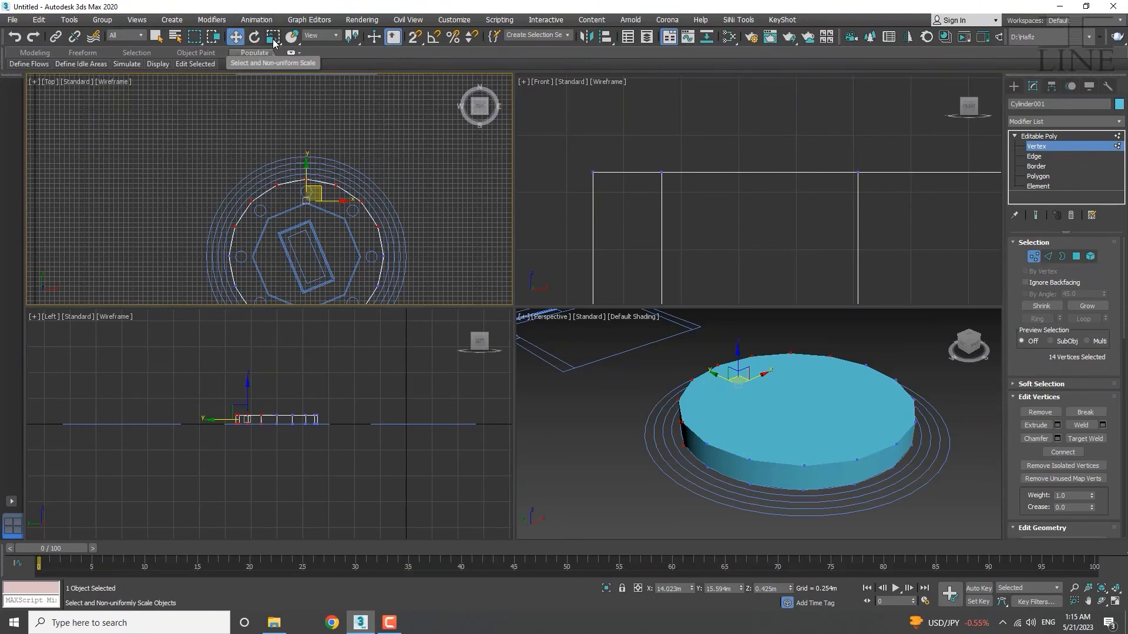
pyautogui.moveTo(307, 215); pyautogui.dragTo(290, 201, button='middle')
pyautogui.scroll(5, 290, 201)
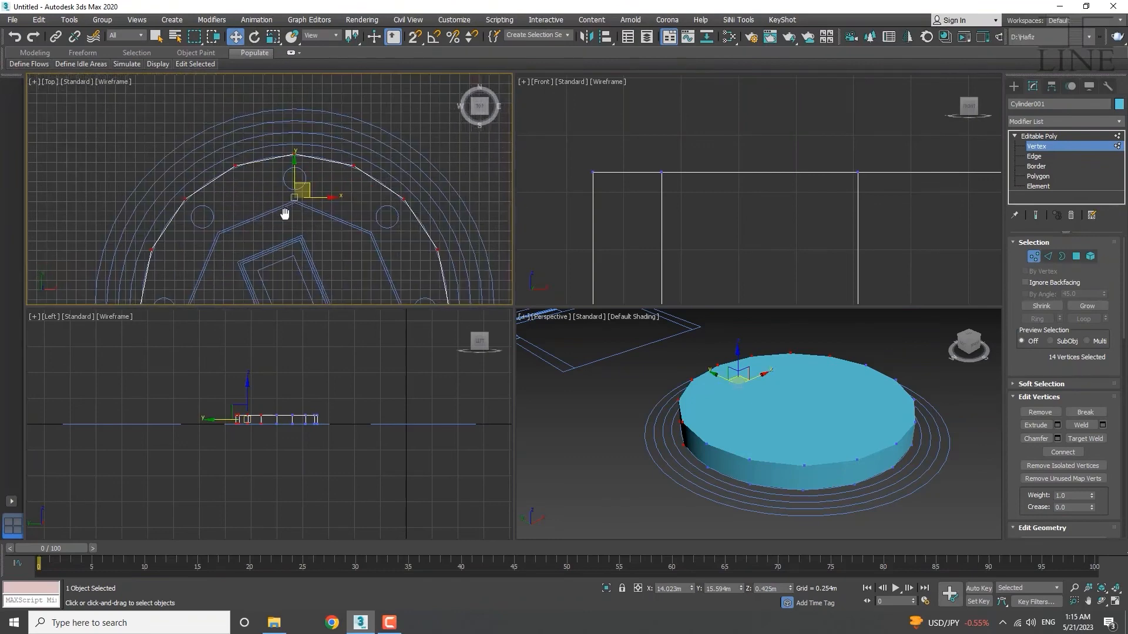
pyautogui.moveTo(283, 194); pyautogui.dragTo(255, 166)
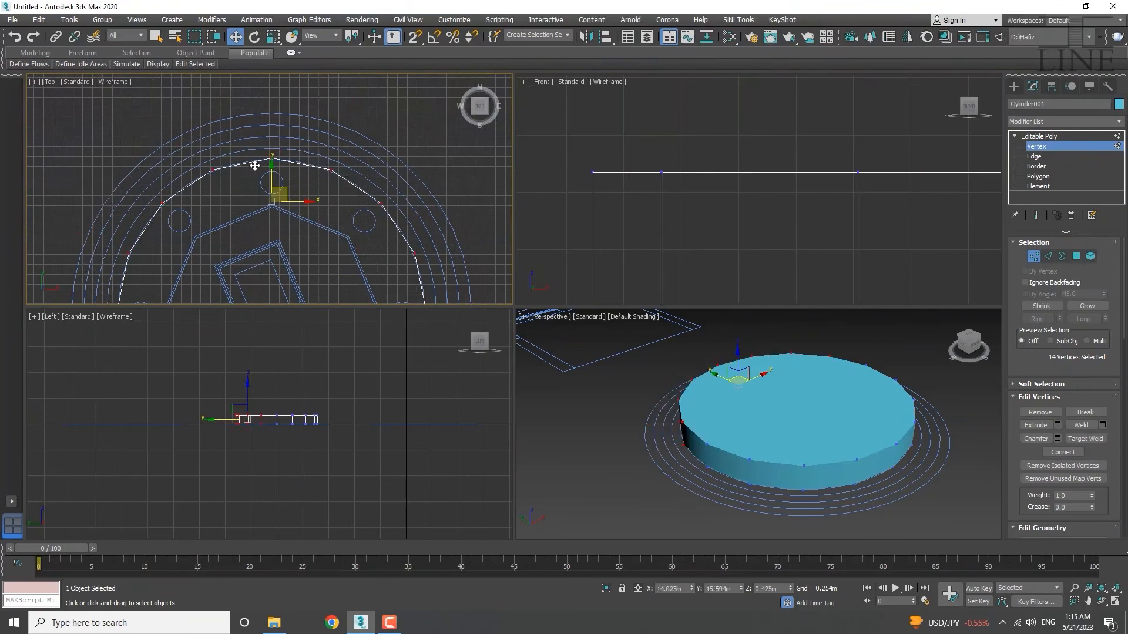
# Rotate and scale the selected rim vertices, then cancel and undo the scaling.
pyautogui.press('e')
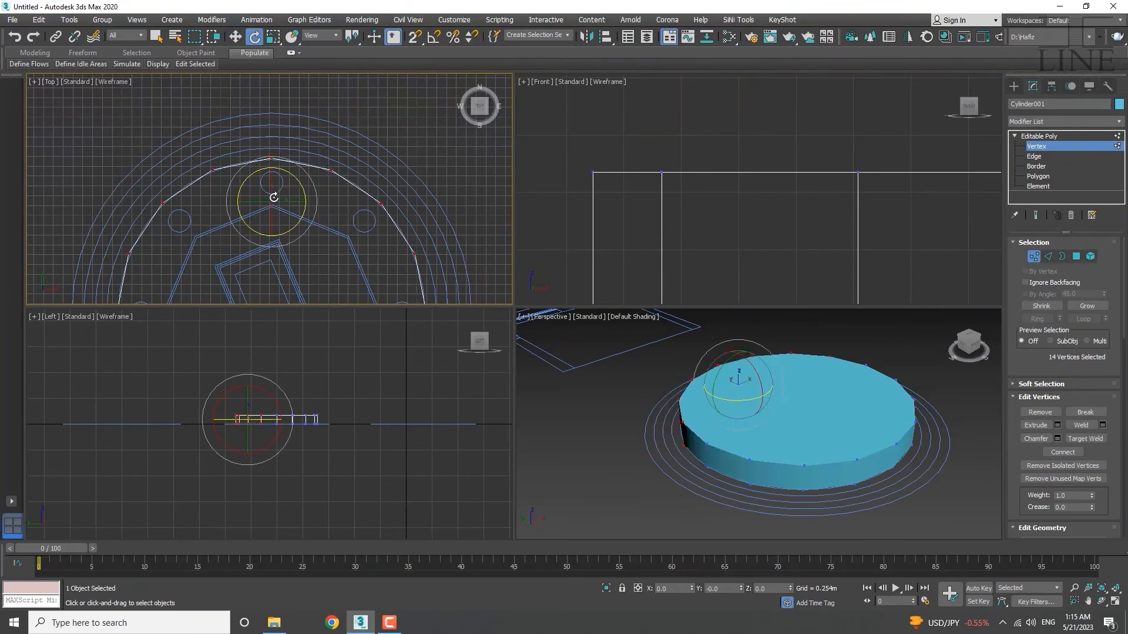
pyautogui.moveTo(301, 188)
pyautogui.mouseDown()
pyautogui.moveTo(320, 254)
pyautogui.moveTo(272, 114)
pyautogui.moveTo(317, 282)
pyautogui.moveTo(297, 141)
pyautogui.moveTo(304, 184)
pyautogui.mouseUp()
pyautogui.press('r')
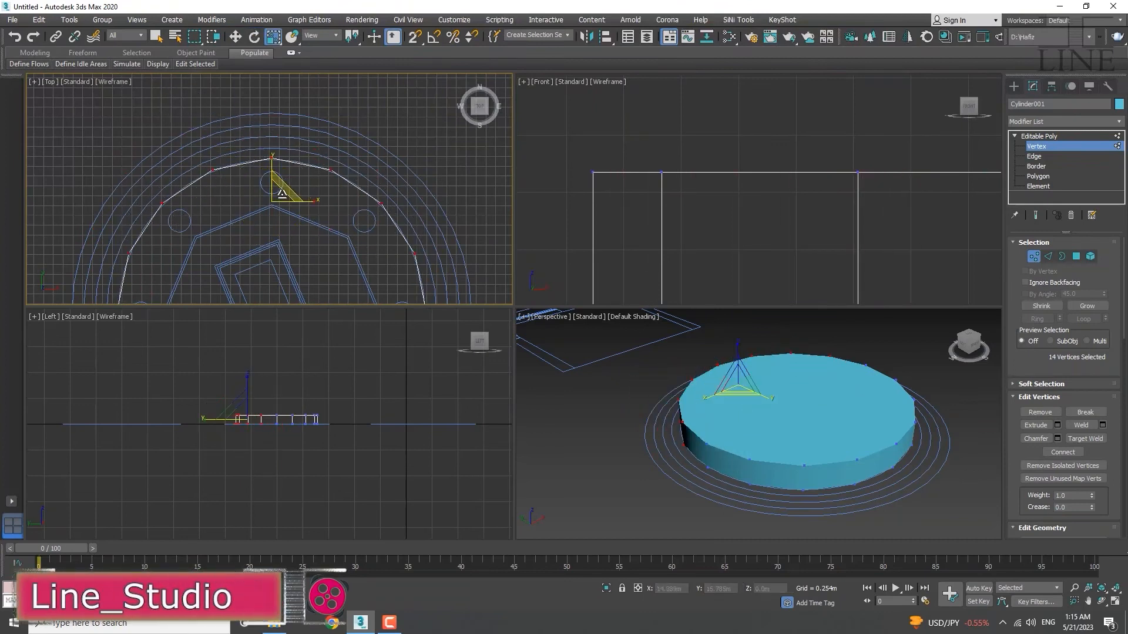
pyautogui.moveTo(275, 195); pyautogui.dragTo(328, 115)
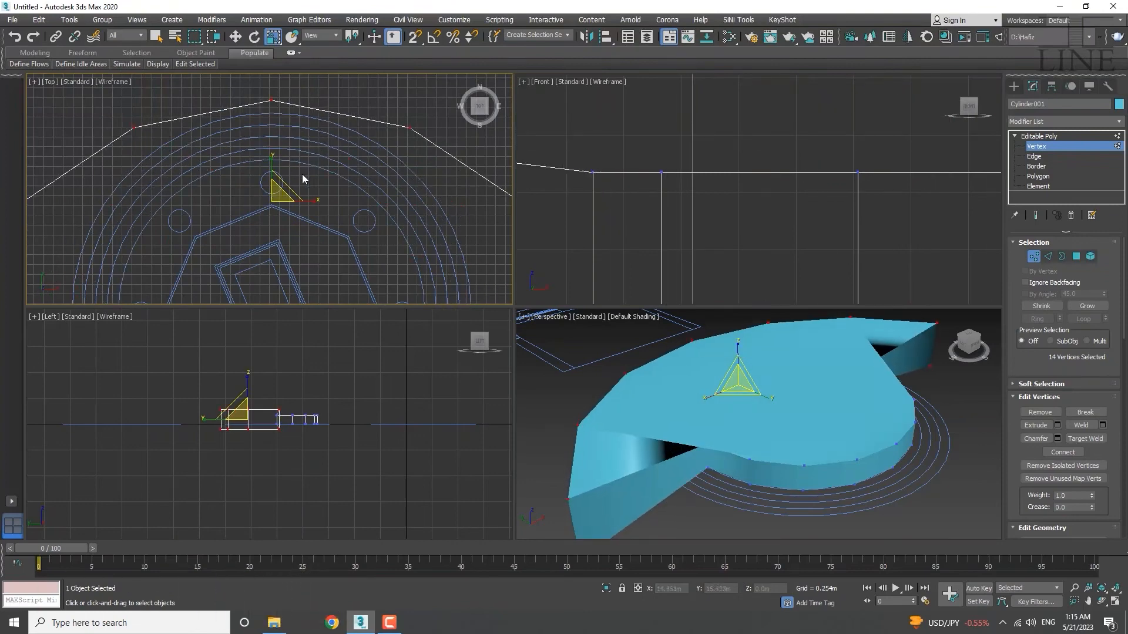
pyautogui.moveTo(293, 189); pyautogui.dragTo(258, 276)
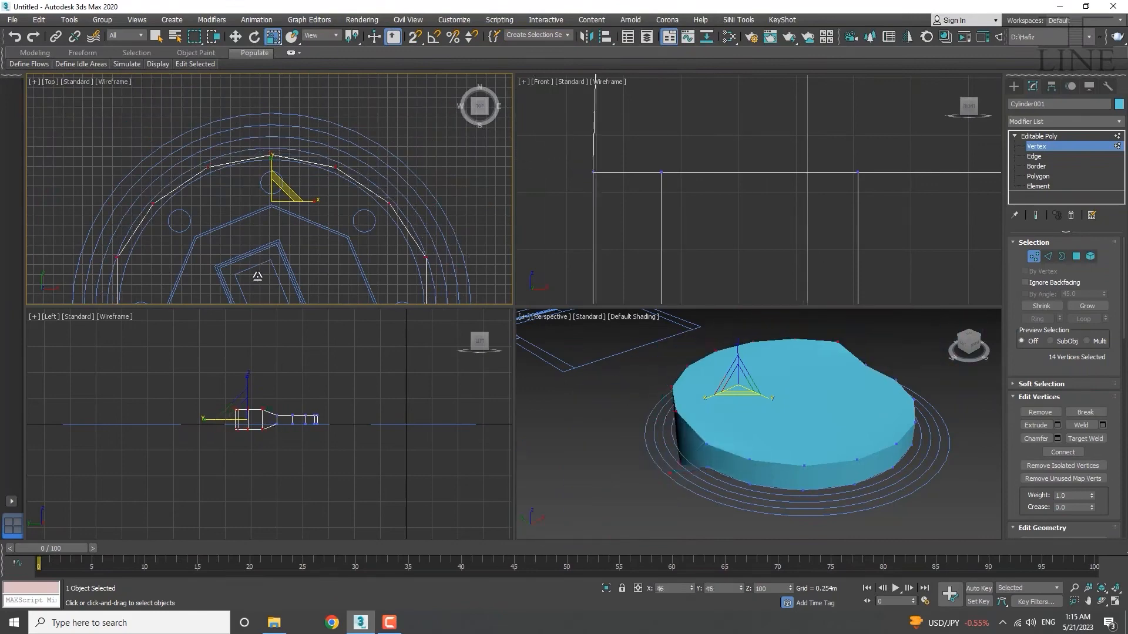
pyautogui.rightClick(257, 276)
pyautogui.hotkey('ctrl', 'z')
pyautogui.hotkey('ctrl', 'z')
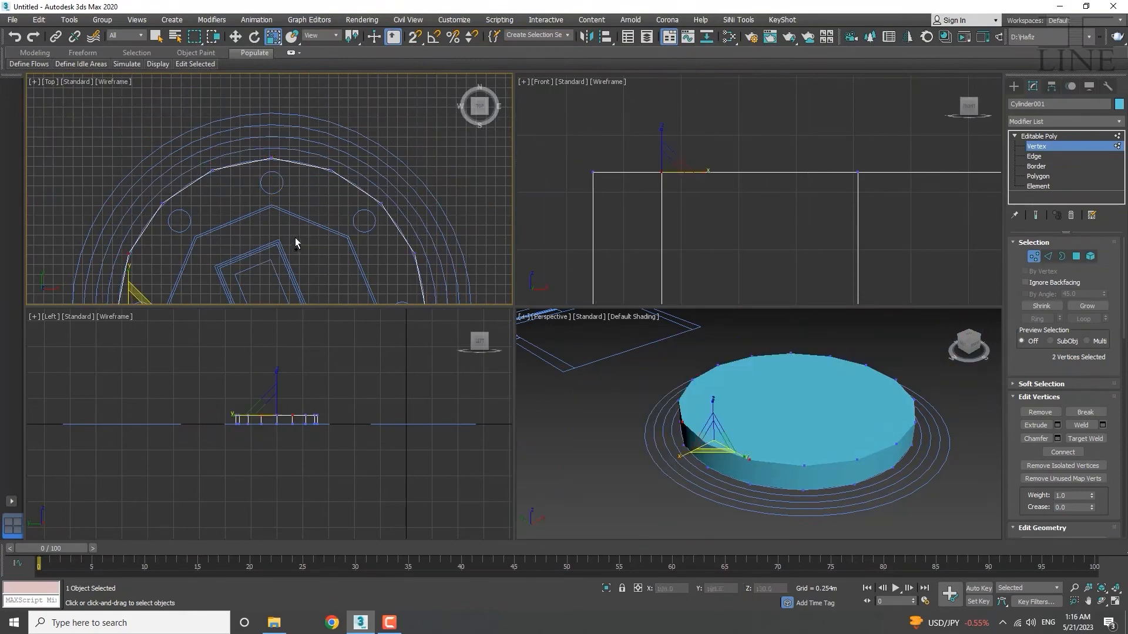
# Switch to Edge level and select four rim edges.
pyautogui.moveTo(250, 194); pyautogui.dragTo(213, 209, button='middle')
pyautogui.scroll(-5, 249, 141)
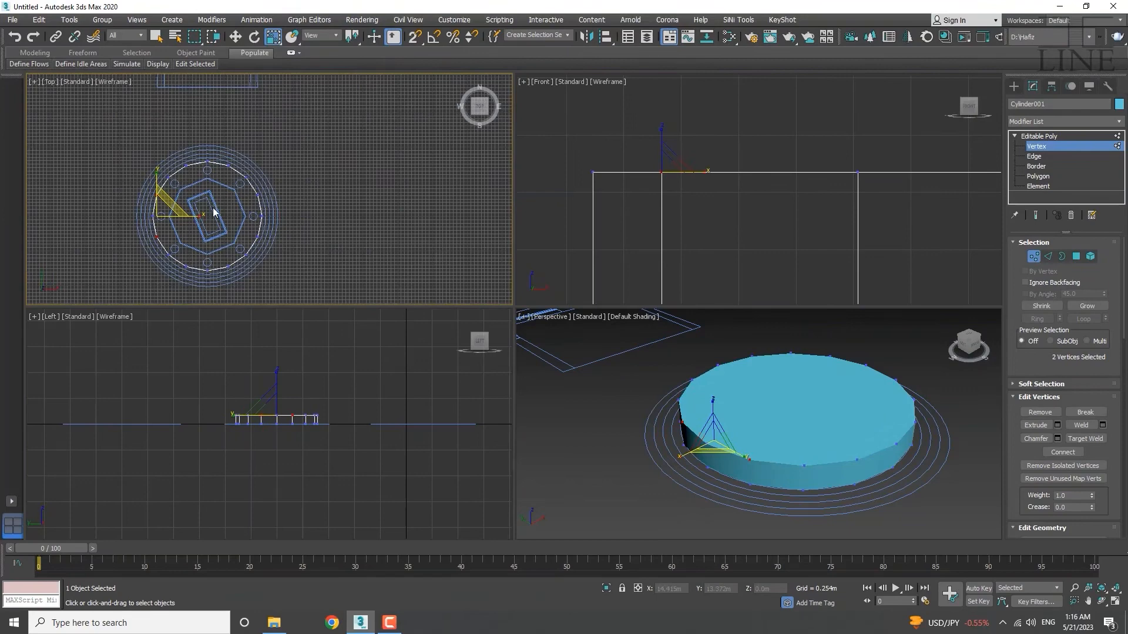
pyautogui.click(1034, 157)
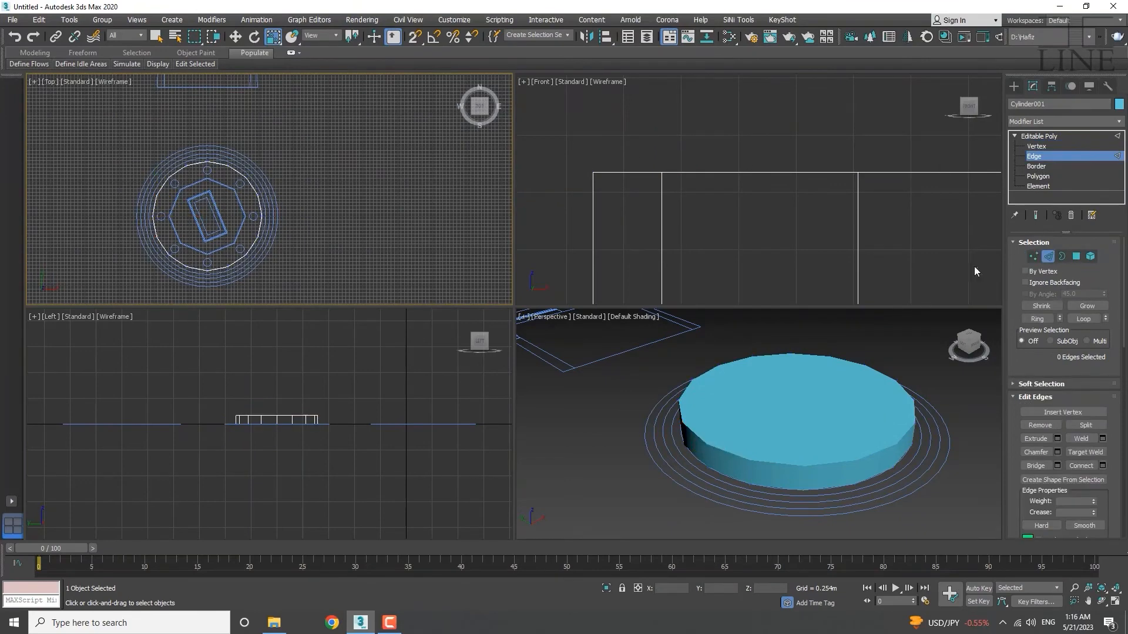
pyautogui.click(753, 456)
pyautogui.click(790, 469)
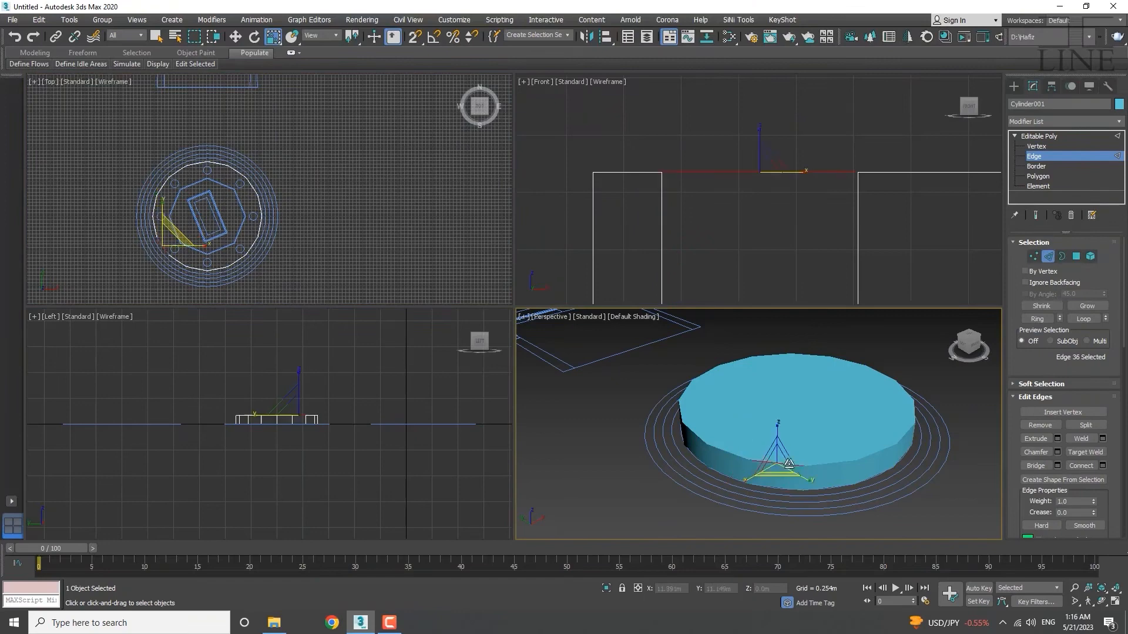
pyautogui.click(820, 465)
pyautogui.click(872, 454)
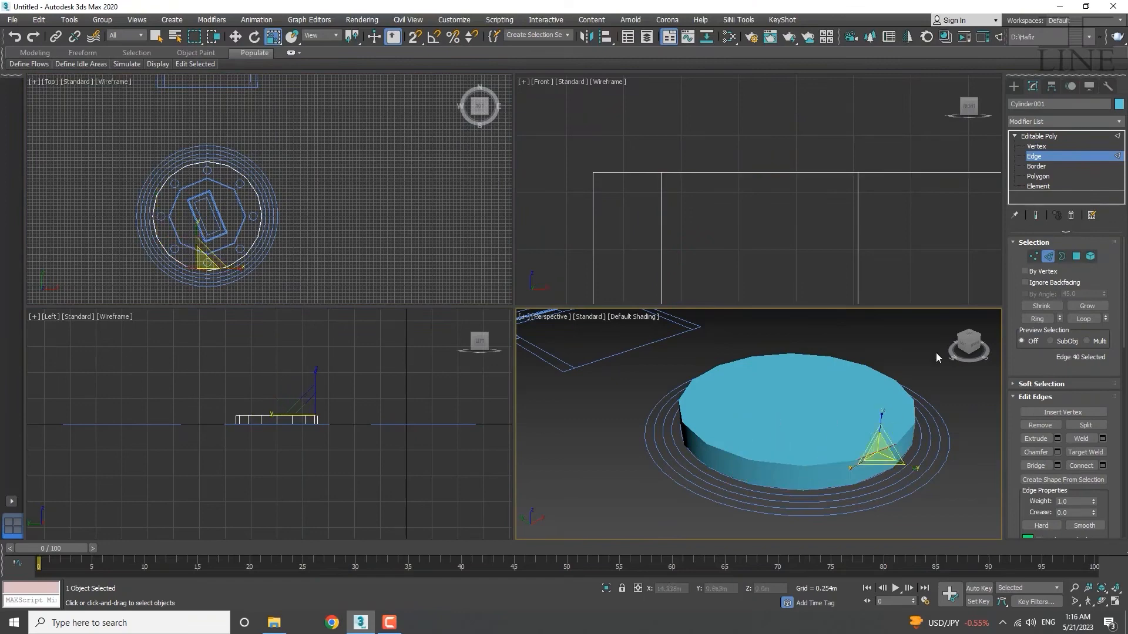
# Try Border and Polygon selections, then select the whole cylinder as an Element.
pyautogui.click(1037, 167)
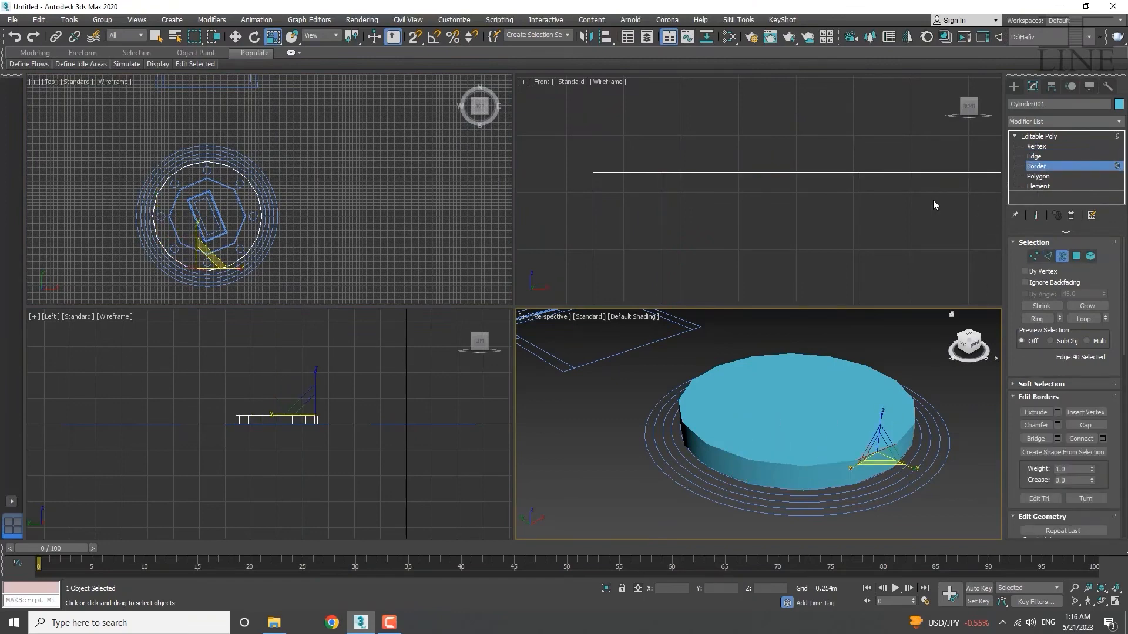
pyautogui.click(1038, 176)
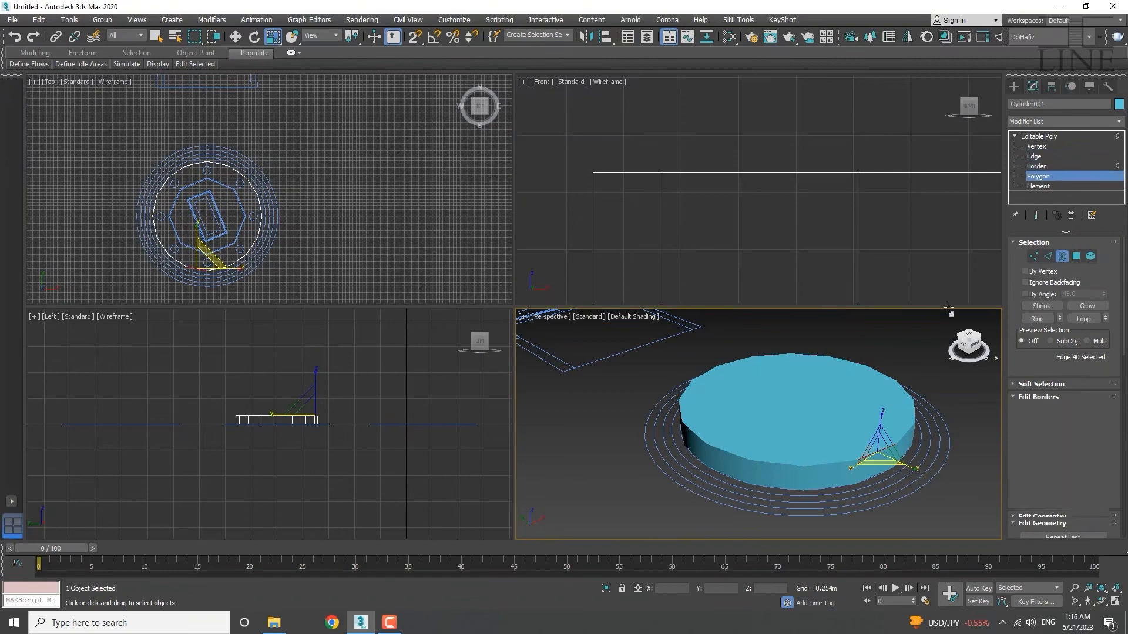
pyautogui.click(800, 416)
pyautogui.click(782, 481)
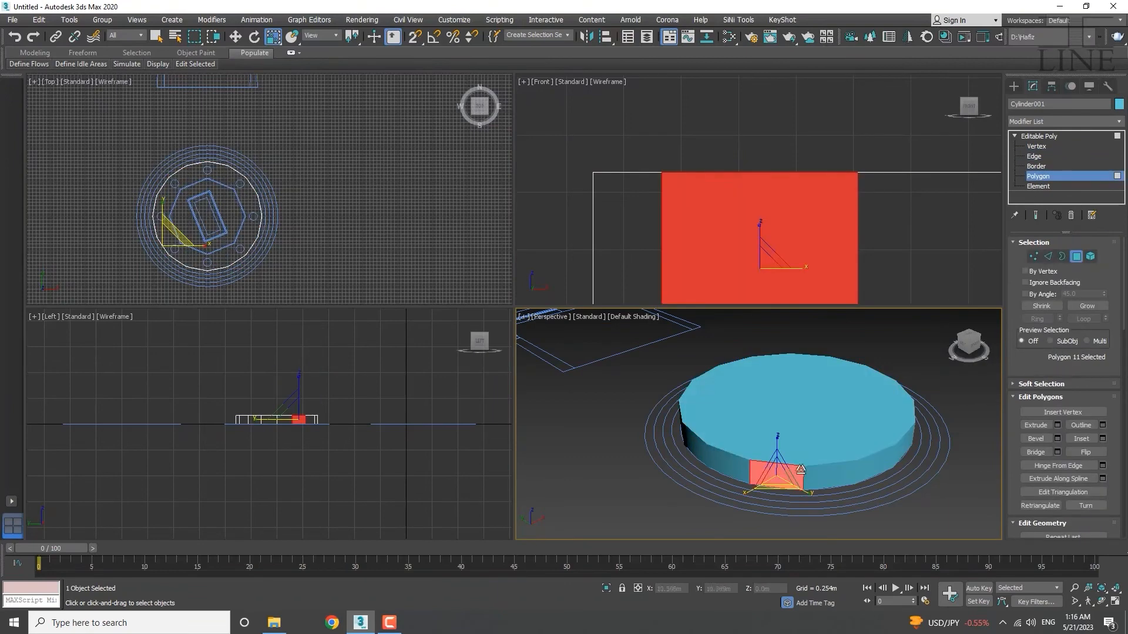
pyautogui.click(1037, 186)
pyautogui.click(802, 441)
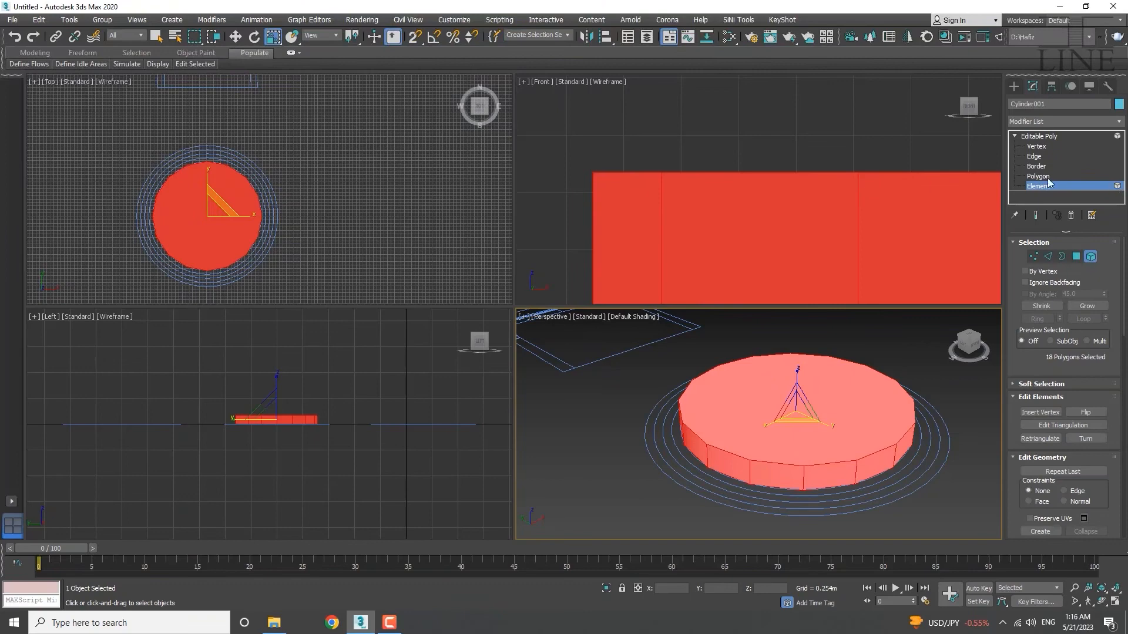
# Delete the cylinder's top polygon to leave the platform open on top.
pyautogui.click(1036, 176)
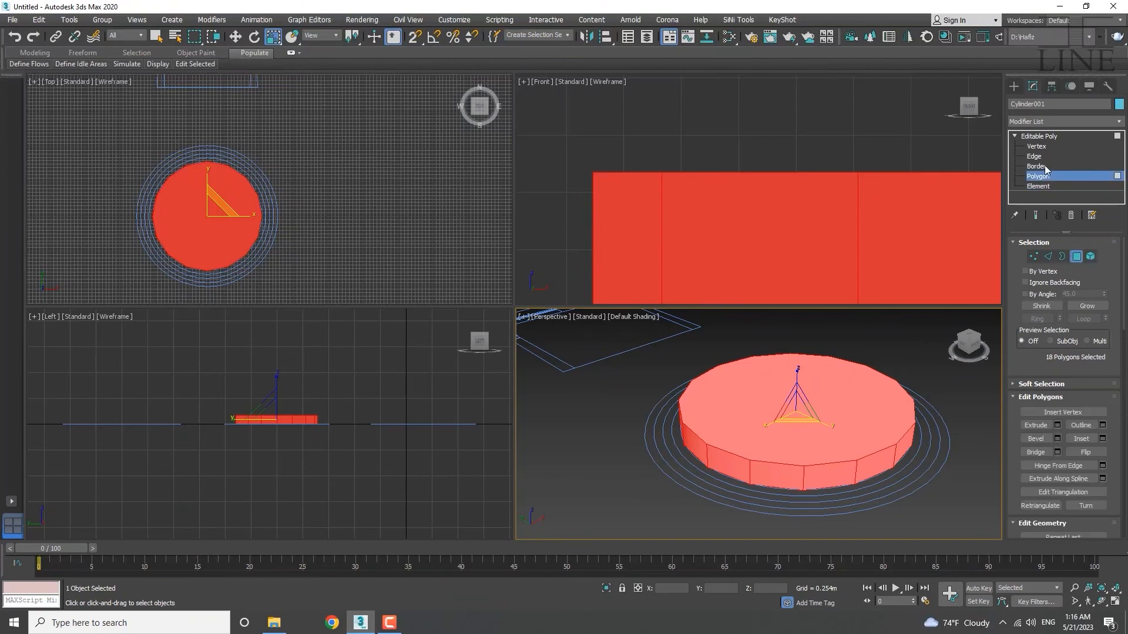
pyautogui.click(793, 422)
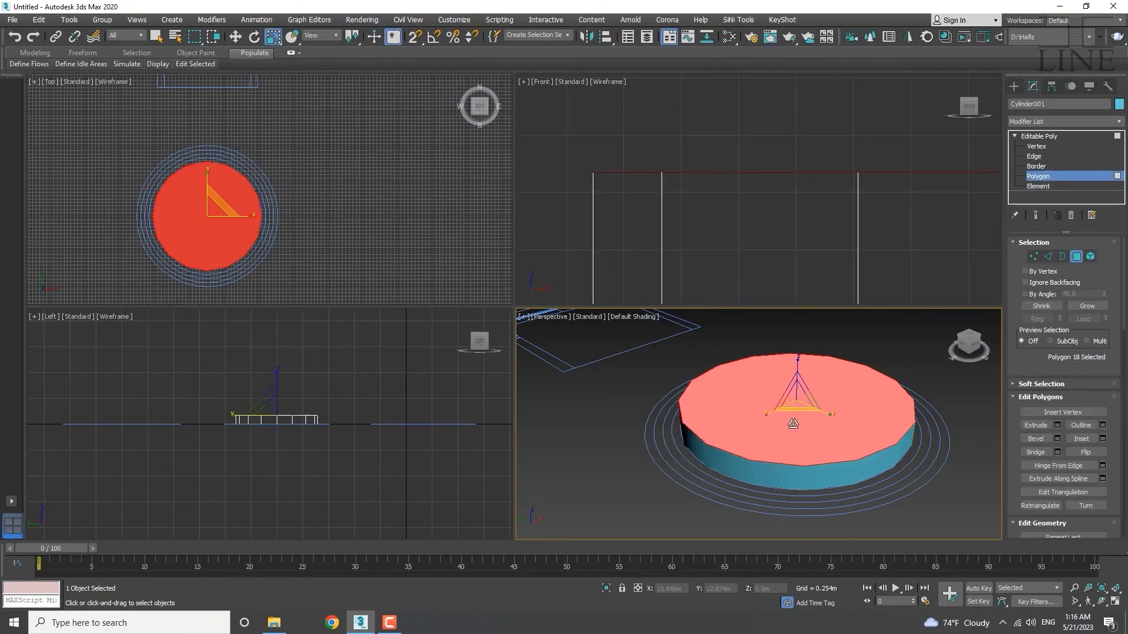
pyautogui.press('Delete')
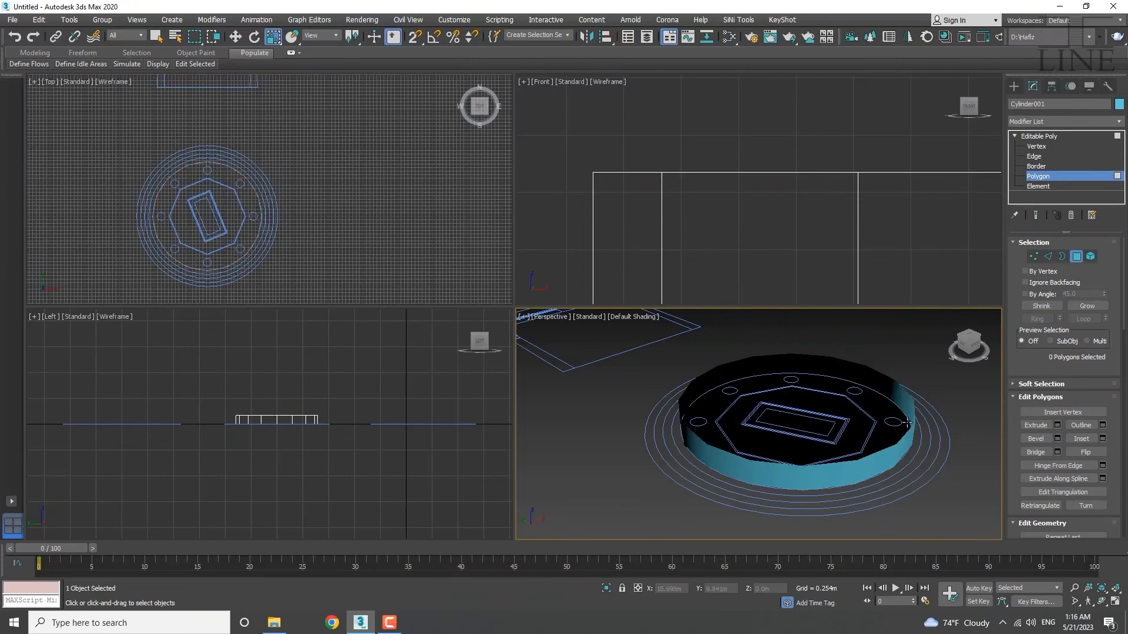
pyautogui.moveTo(899, 433); pyautogui.dragTo(882, 442, button='middle')
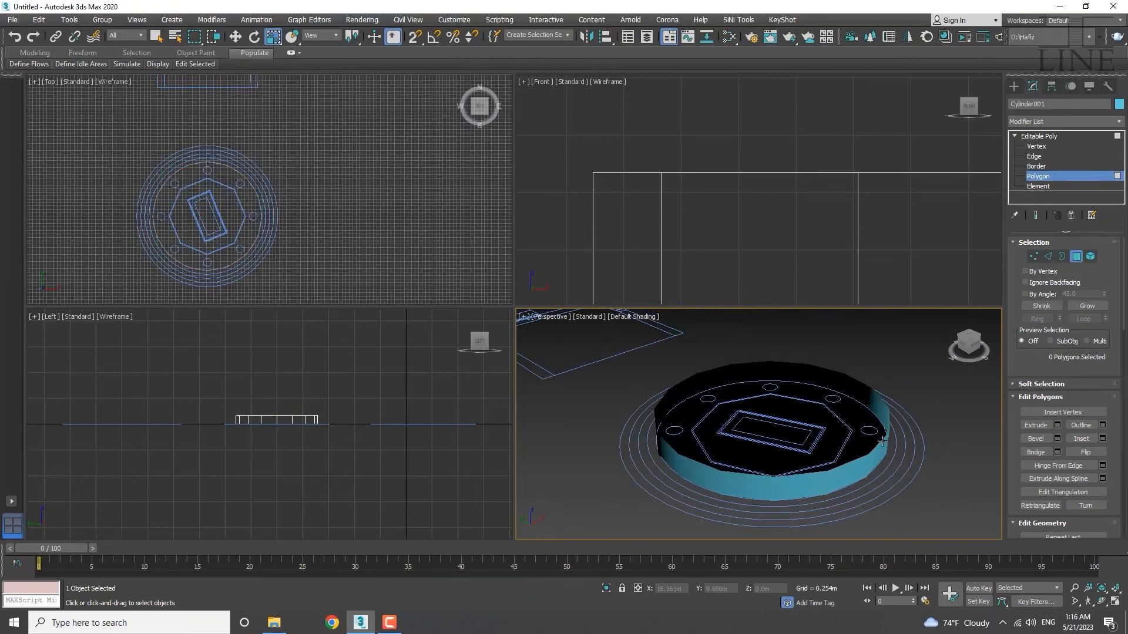
# Cycle through sub-object levels 1–5 with the number keys, ending at Border.
pyautogui.click(1037, 166)
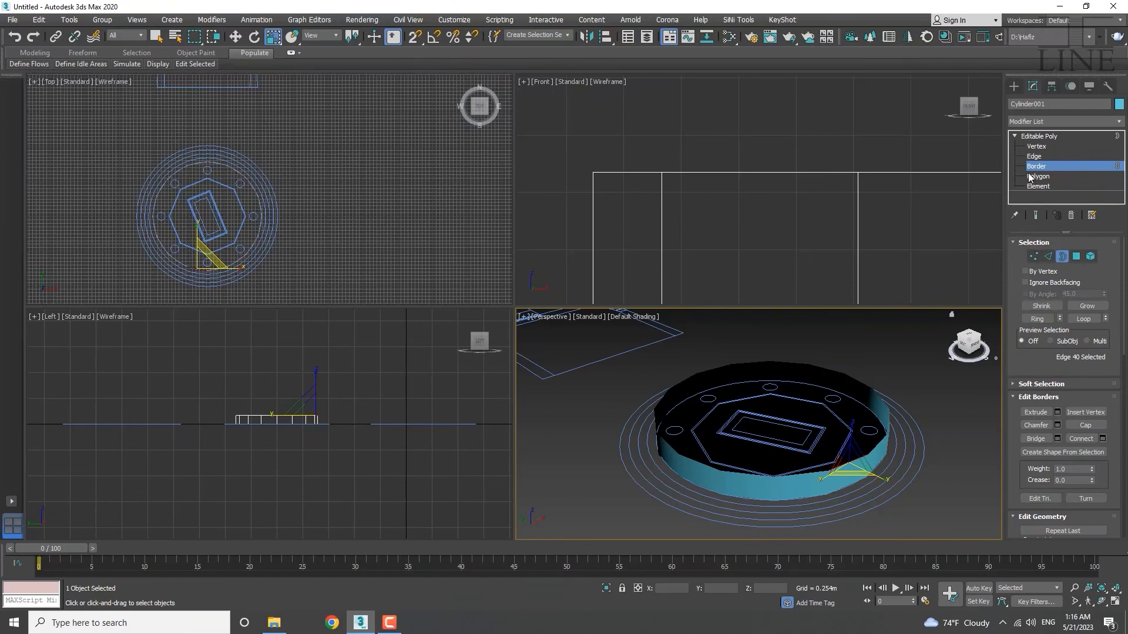
pyautogui.press('1')
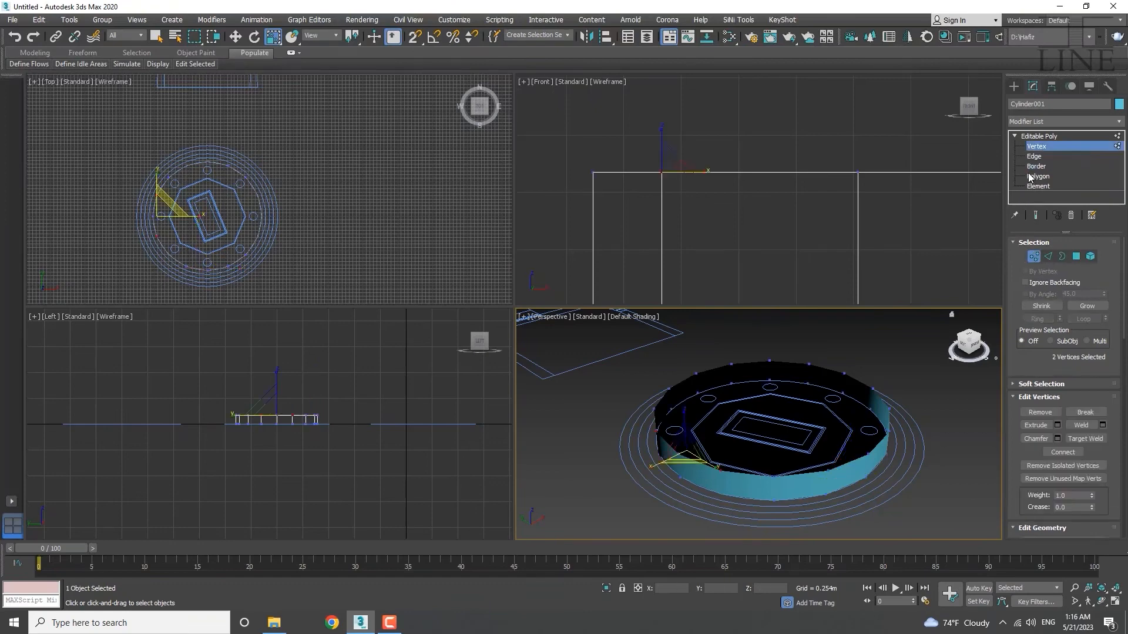
pyautogui.press('2')
pyautogui.press('3')
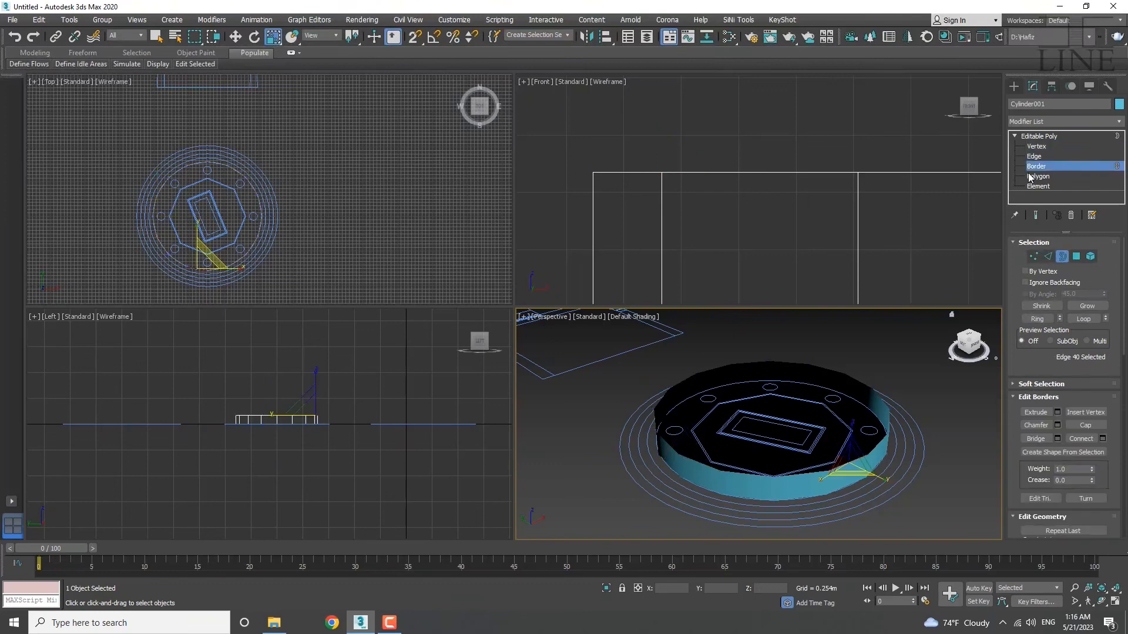
pyautogui.press('4')
pyautogui.press('5')
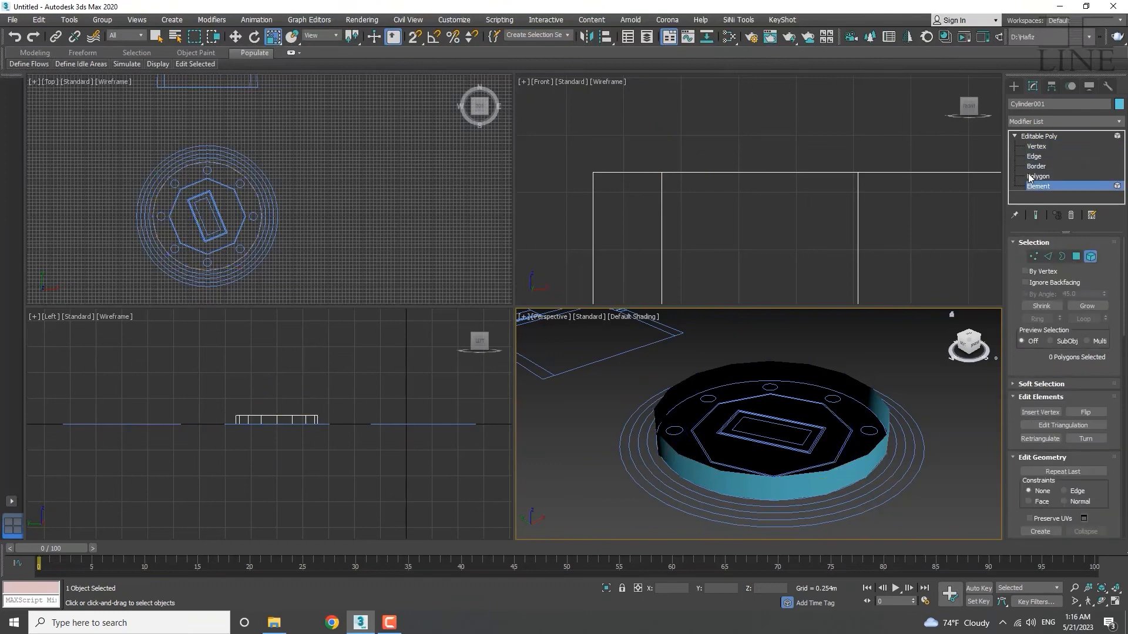
pyautogui.press('3')
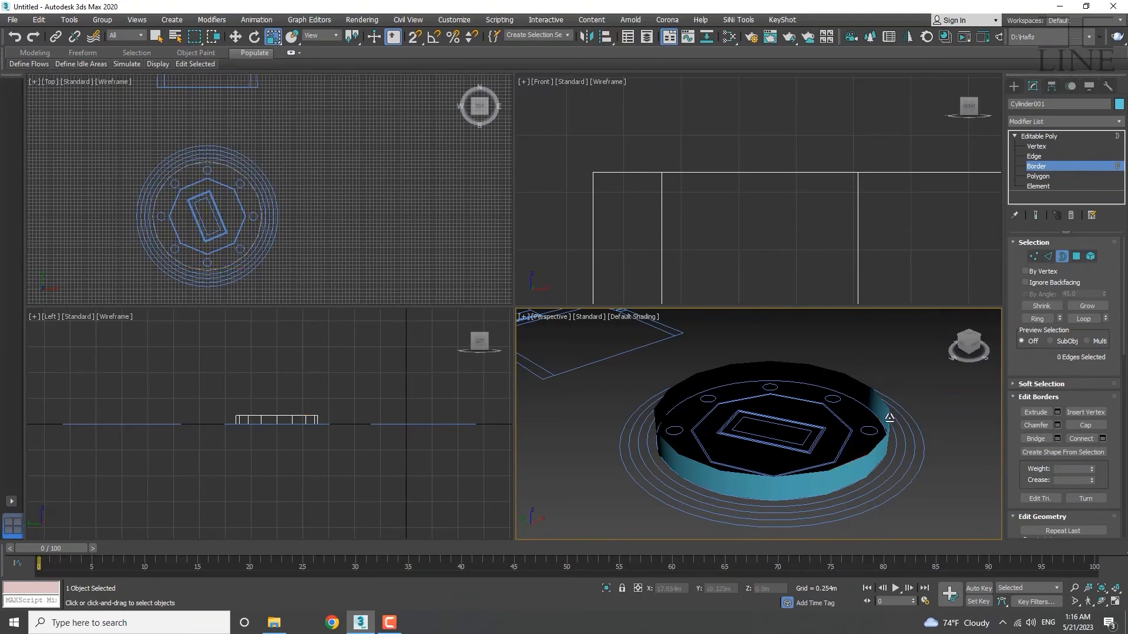
# Select the open top border and Shift-scale it inward to about 70%, adding a new face ring.
pyautogui.click(885, 421)
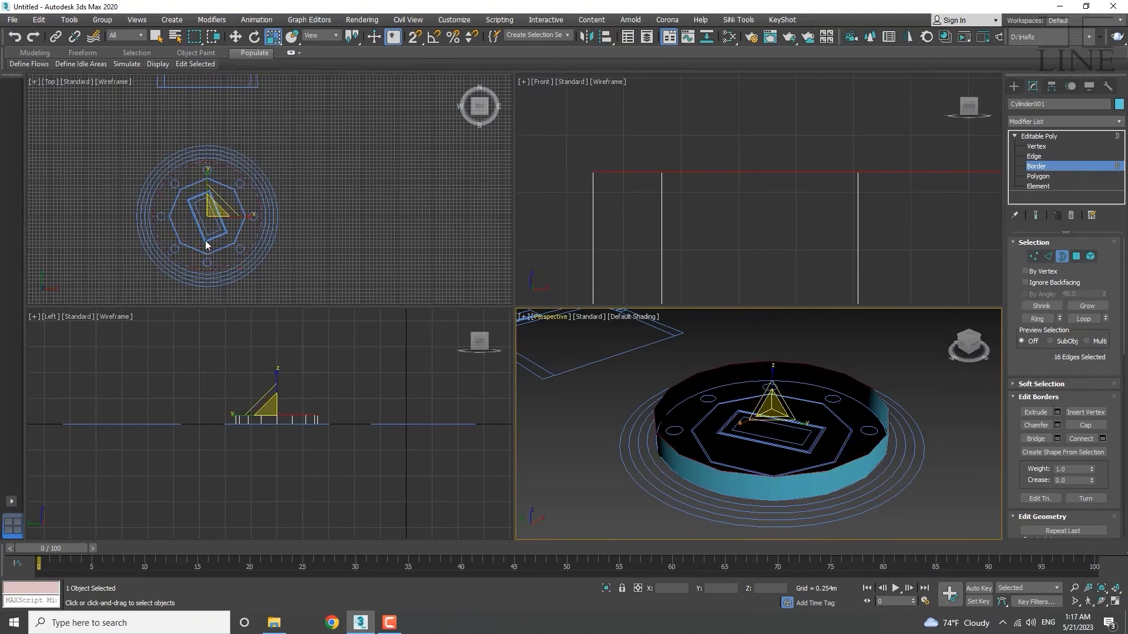
pyautogui.scroll(4, 210, 244)
pyautogui.scroll(2, 224, 220)
pyautogui.moveTo(221, 220); pyautogui.dragTo(271, 224, button='middle')
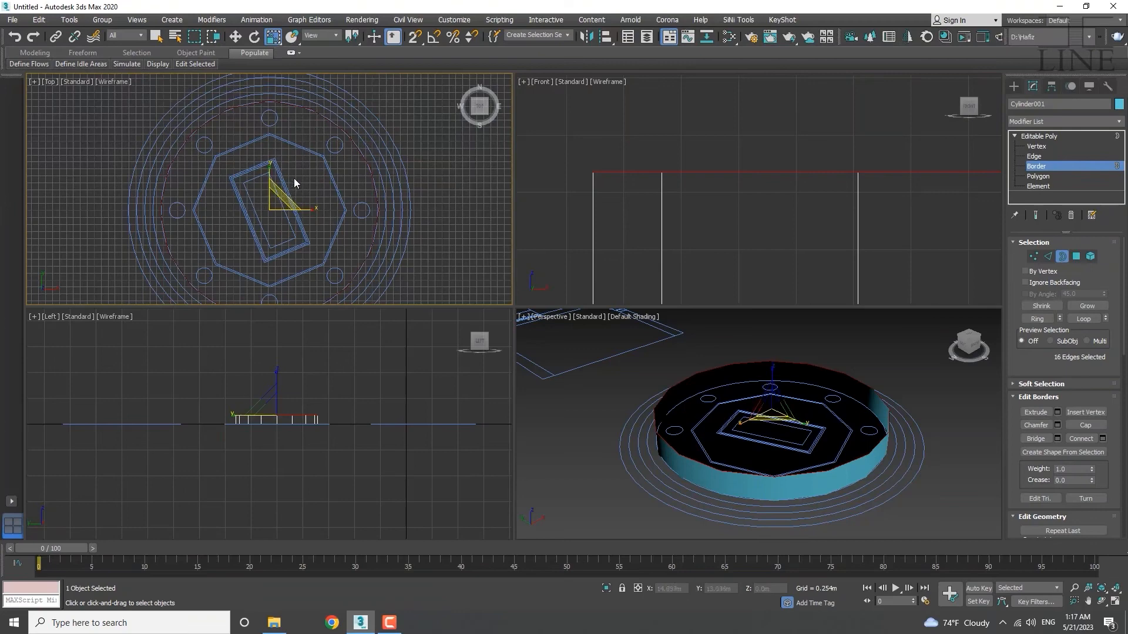
pyautogui.scroll(-4, 297, 169)
pyautogui.scroll(4, 294, 180)
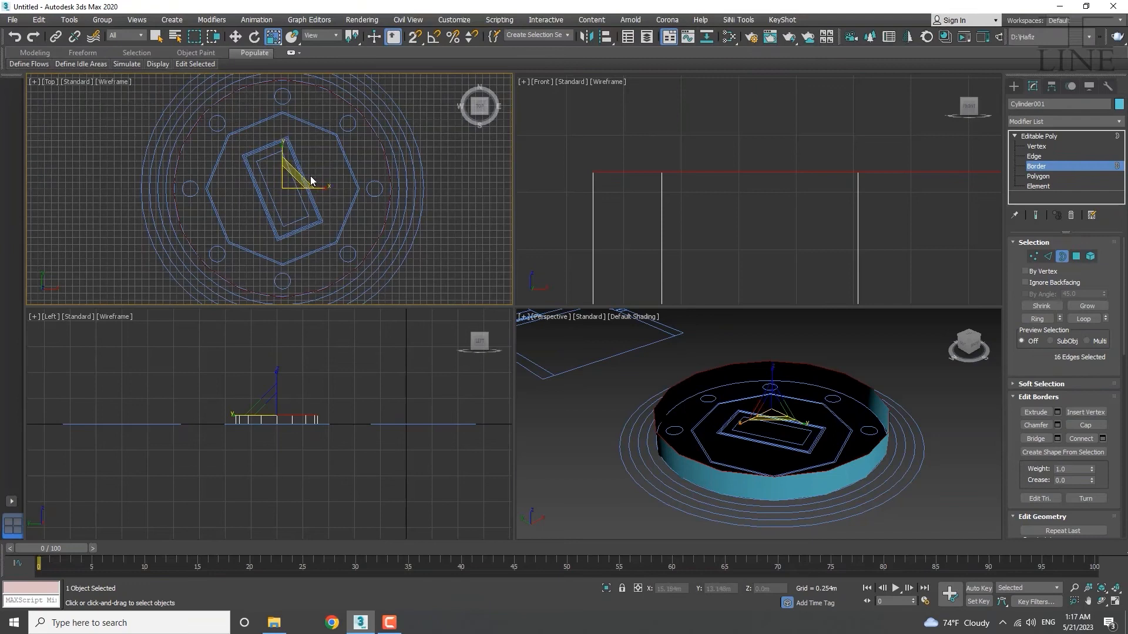
pyautogui.moveTo(292, 184); pyautogui.dragTo(266, 186, button='middle')
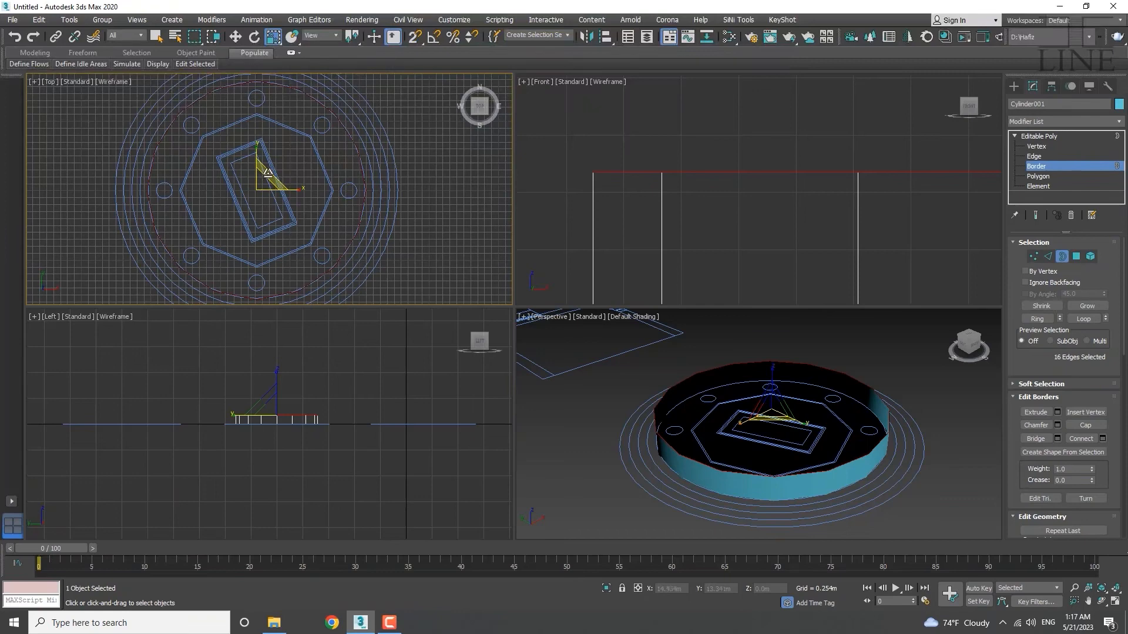
pyautogui.keyDown('shift'); pyautogui.moveTo(267, 172); pyautogui.dragTo(267, 230); pyautogui.keyUp('shift')
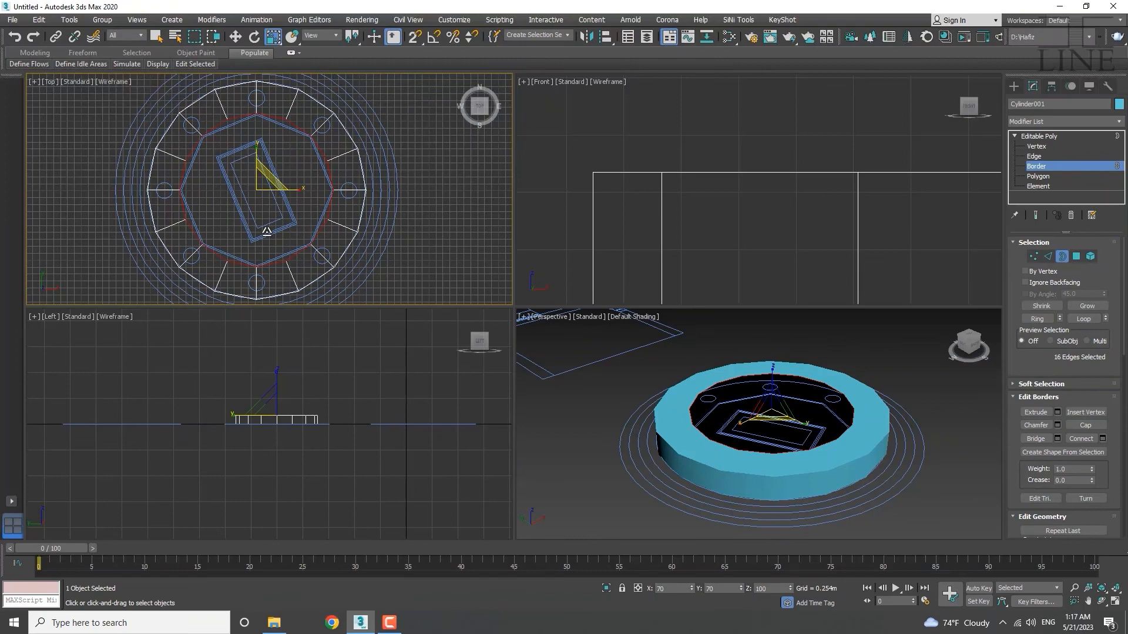
pyautogui.keyDown('shift'); pyautogui.moveTo(267, 232); pyautogui.dragTo(270, 249); pyautogui.keyUp('shift')
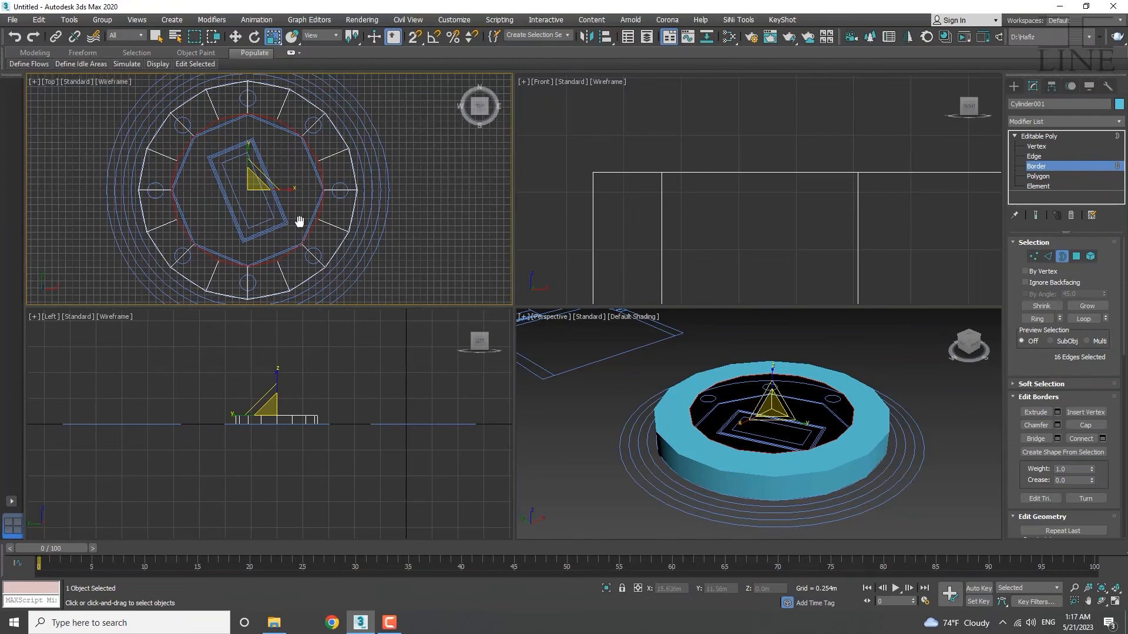
# Reframe the Top and Perspective views and switch to Vertex sub-object level.
pyautogui.press('w')
pyautogui.moveTo(271, 162); pyautogui.dragTo(275, 164, button='middle')
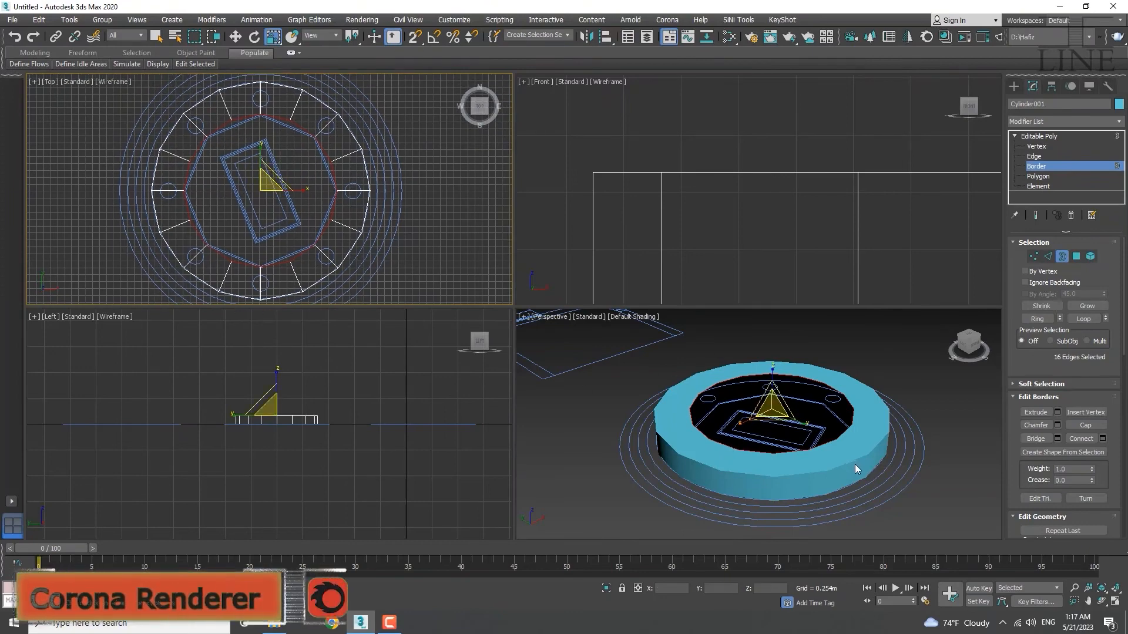
pyautogui.keyDown('alt'); pyautogui.moveTo(851, 489); pyautogui.dragTo(890, 505, button='middle'); pyautogui.keyUp('alt')
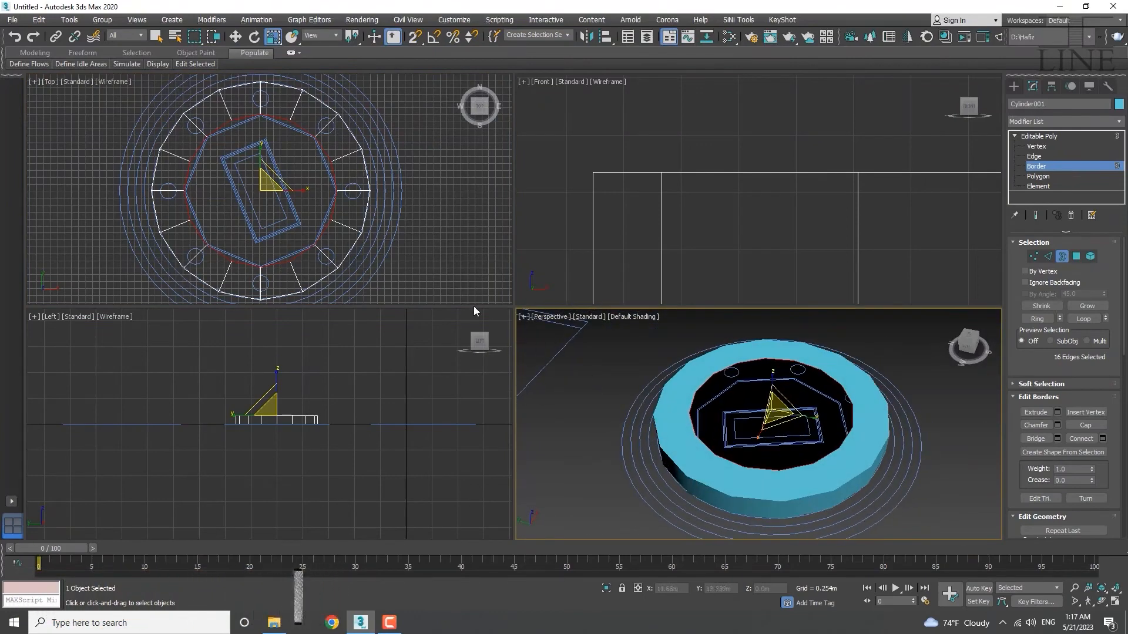
pyautogui.moveTo(285, 209); pyautogui.dragTo(290, 206, button='middle')
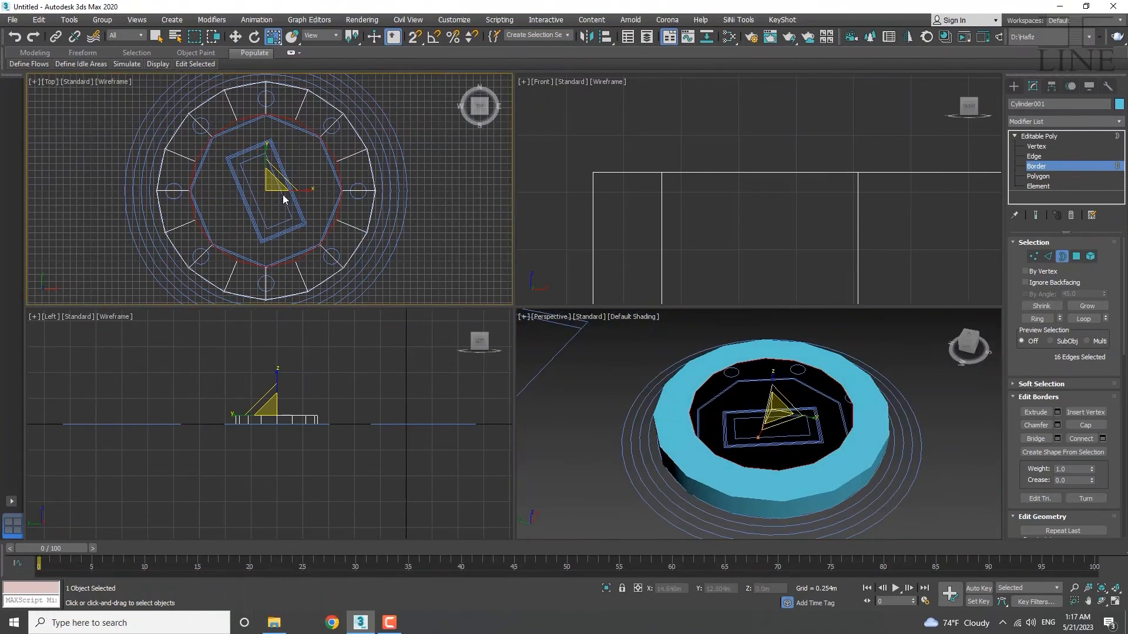
pyautogui.click(1037, 146)
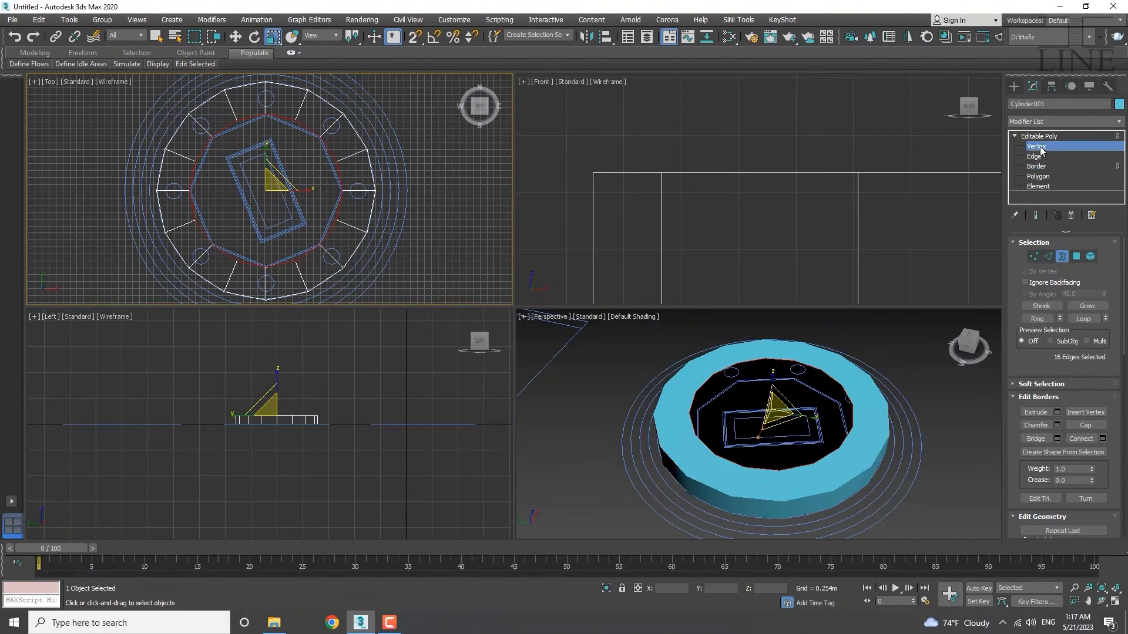
pyautogui.click(170, 177)
pyautogui.scroll(5, 301, 114)
# Select eight vertices around the inset inner ring.
pyautogui.moveTo(301, 111); pyautogui.dragTo(275, 136)
pyautogui.keyDown('ctrl'); pyautogui.moveTo(150, 110); pyautogui.dragTo(104, 146); pyautogui.keyUp('ctrl')
pyautogui.scroll(-3, 108, 144)
pyautogui.moveTo(120, 154); pyautogui.dragTo(249, 128, button='middle')
pyautogui.keyDown('ctrl'); pyautogui.moveTo(161, 166); pyautogui.dragTo(160, 167); pyautogui.keyUp('ctrl')
pyautogui.keyDown('ctrl'); pyautogui.moveTo(195, 235); pyautogui.dragTo(155, 247); pyautogui.keyUp('ctrl')
pyautogui.keyDown('ctrl'); pyautogui.click(231, 300); pyautogui.keyUp('ctrl')
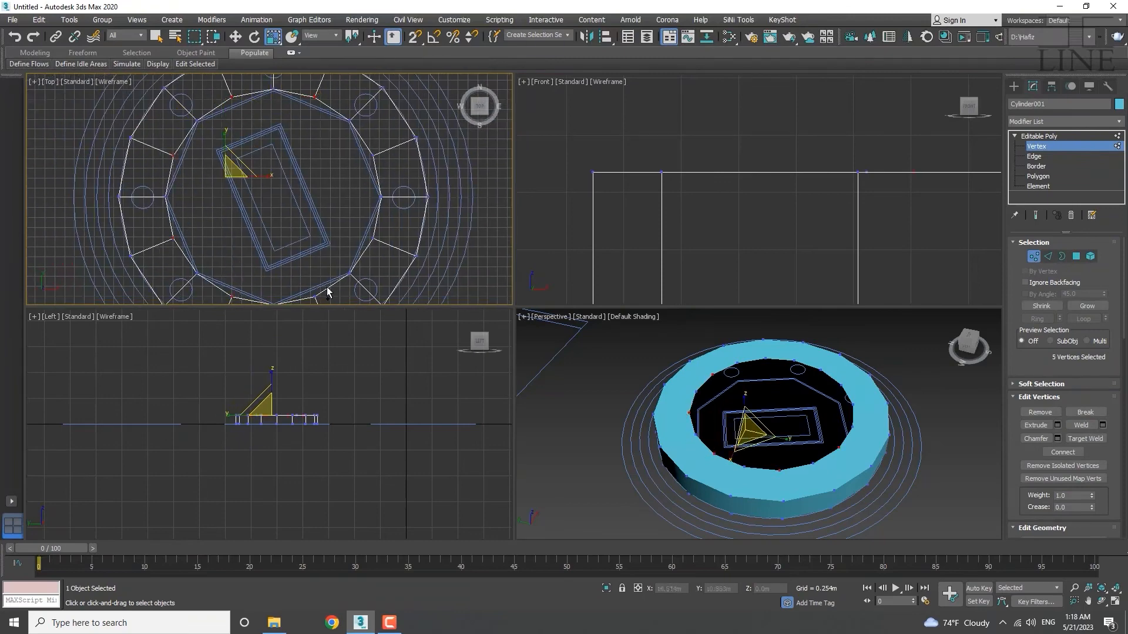
pyautogui.keyDown('ctrl'); pyautogui.click(311, 301); pyautogui.keyUp('ctrl')
pyautogui.keyDown('ctrl'); pyautogui.click(369, 242); pyautogui.keyUp('ctrl')
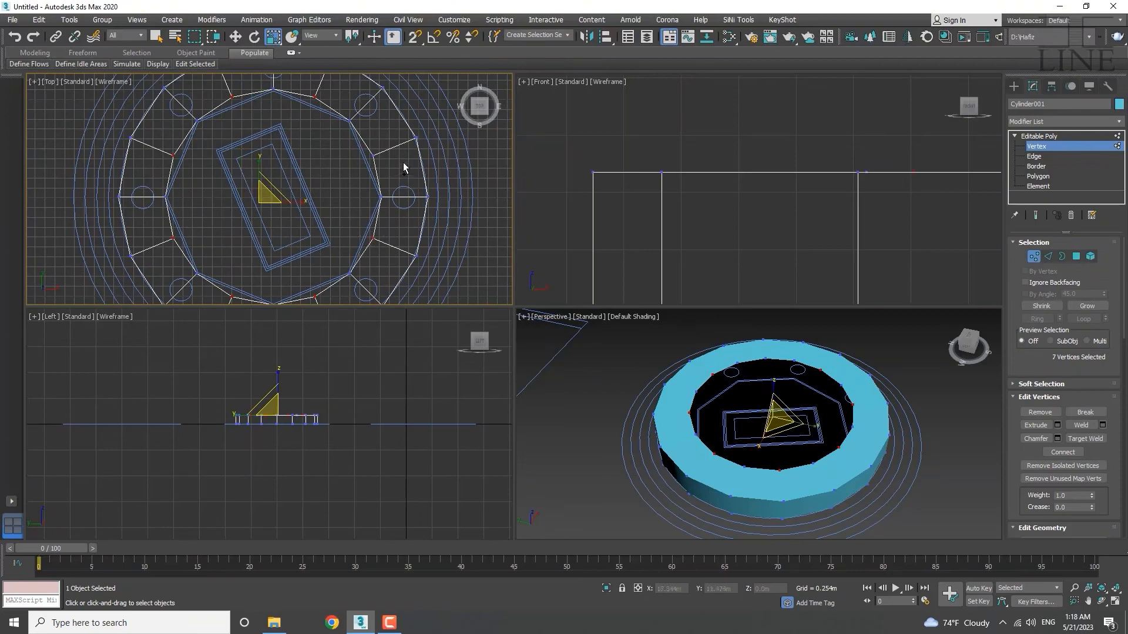
pyautogui.keyDown('ctrl'); pyautogui.click(372, 158); pyautogui.keyUp('ctrl')
pyautogui.scroll(-4, 308, 176)
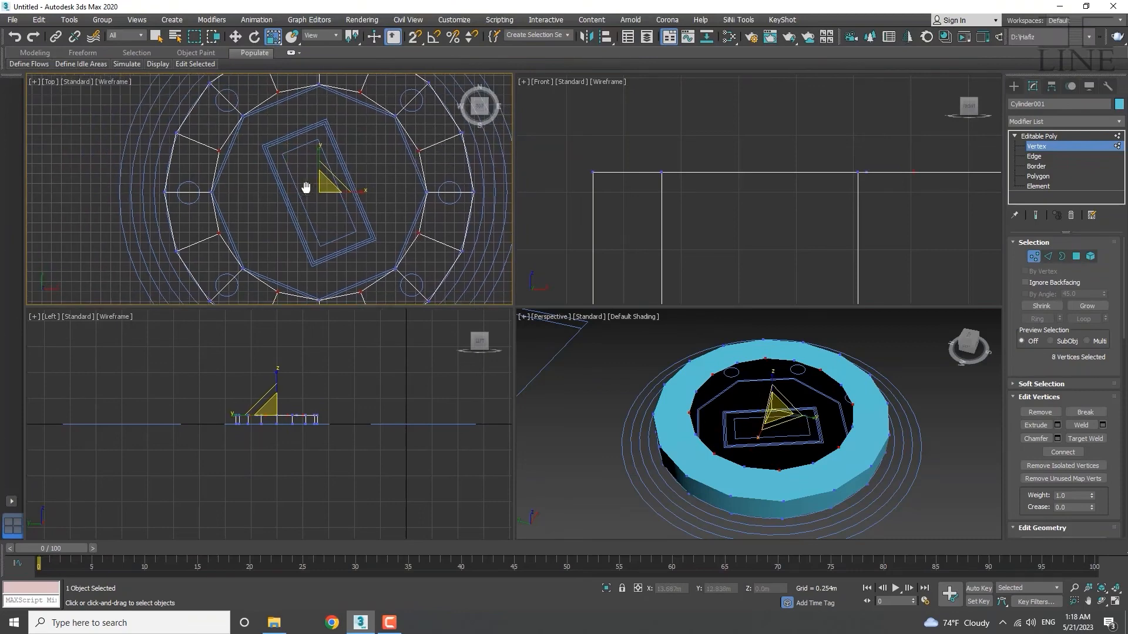
pyautogui.scroll(5, 311, 188)
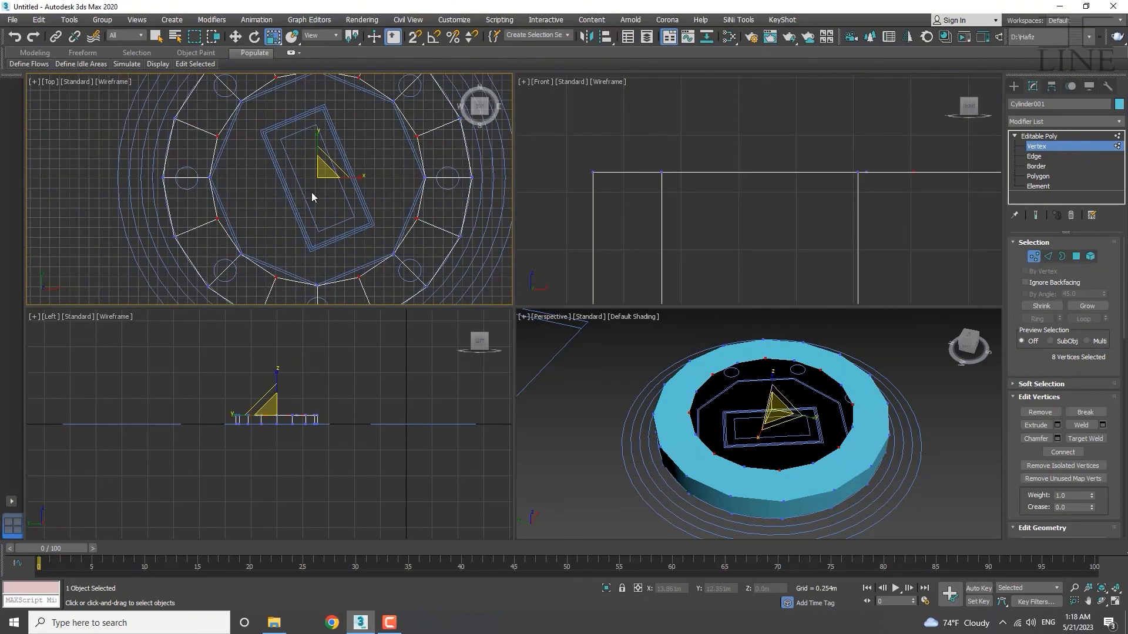
# Move and rotate the eight vertices, then scale them inward to 93%.
pyautogui.press('w')
pyautogui.scroll(-2, 288, 202)
pyautogui.scroll(2, 327, 191)
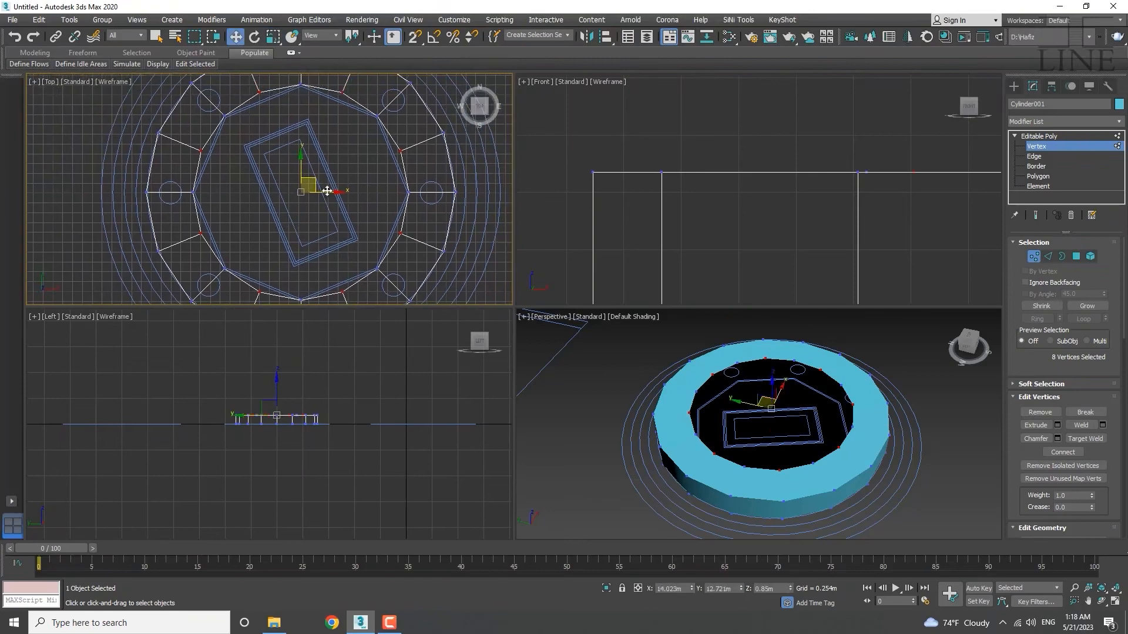
pyautogui.moveTo(312, 179); pyautogui.dragTo(409, 177)
pyautogui.press('e')
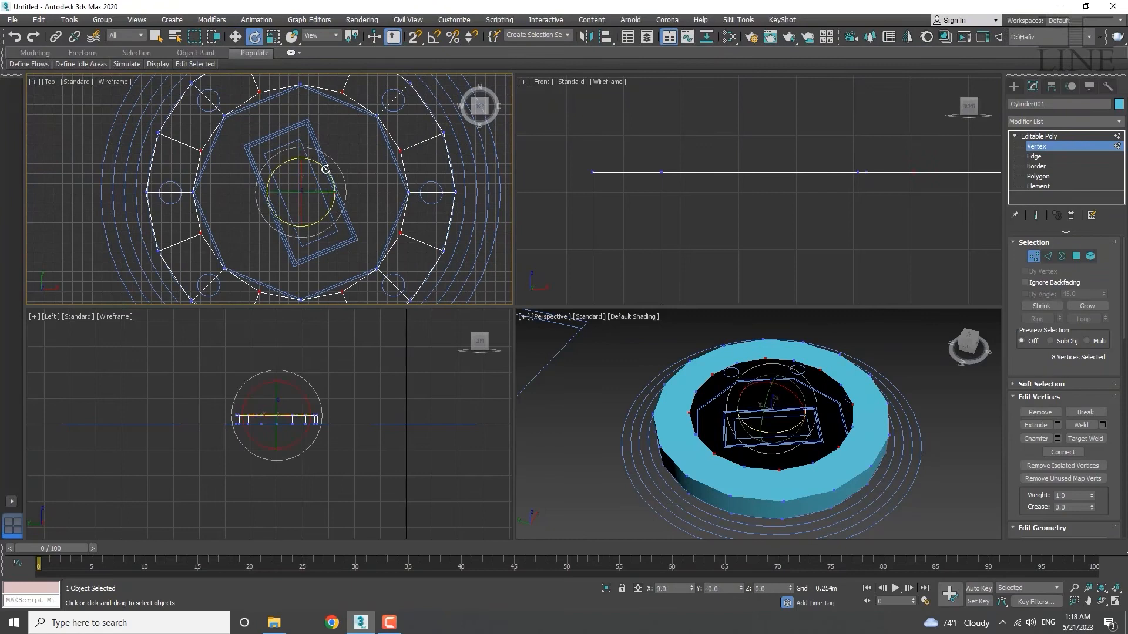
pyautogui.moveTo(322, 169)
pyautogui.mouseDown()
pyautogui.moveTo(333, 193)
pyautogui.moveTo(327, 143)
pyautogui.moveTo(329, 186)
pyautogui.moveTo(327, 168)
pyautogui.mouseUp()
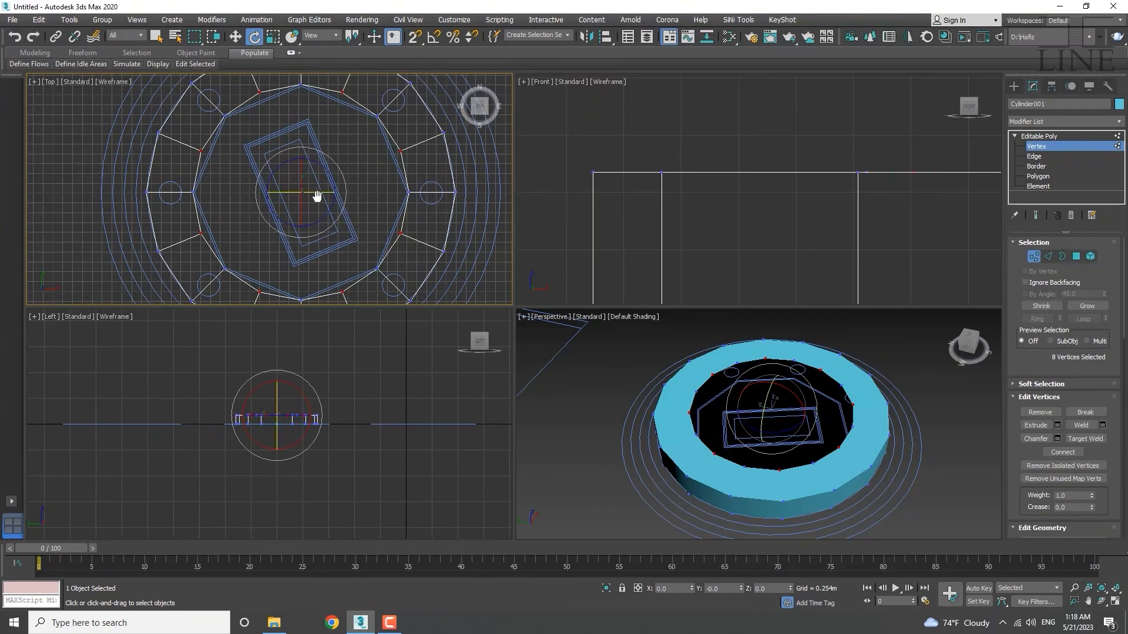
pyautogui.moveTo(315, 193); pyautogui.dragTo(303, 222, button='middle')
pyautogui.press('r')
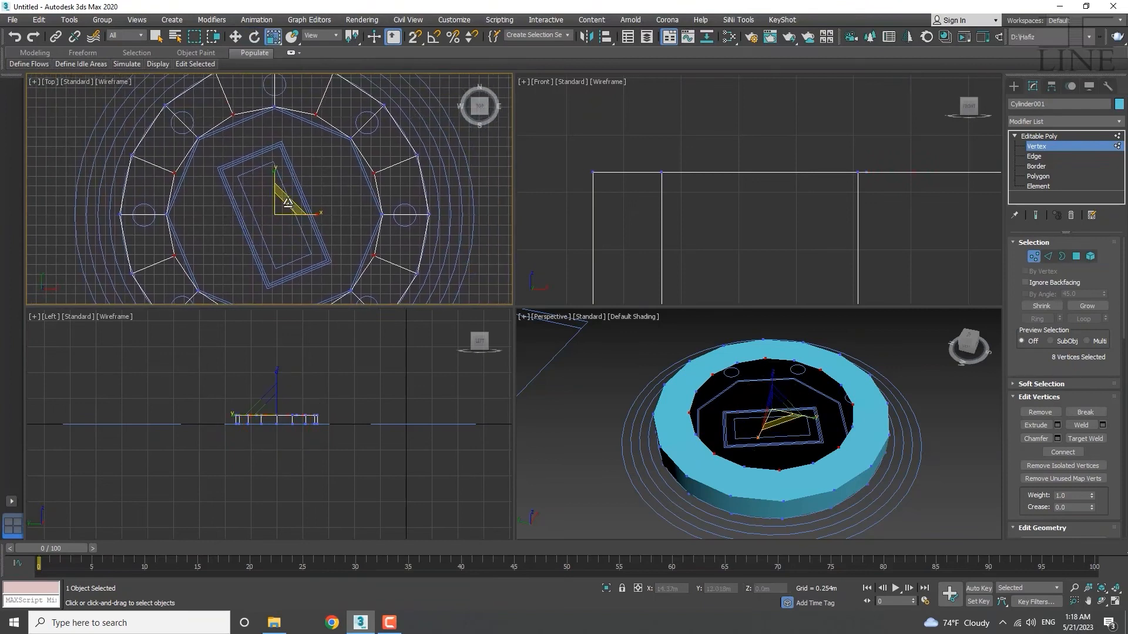
pyautogui.moveTo(288, 203); pyautogui.dragTo(286, 207)
pyautogui.scroll(6, 186, 177)
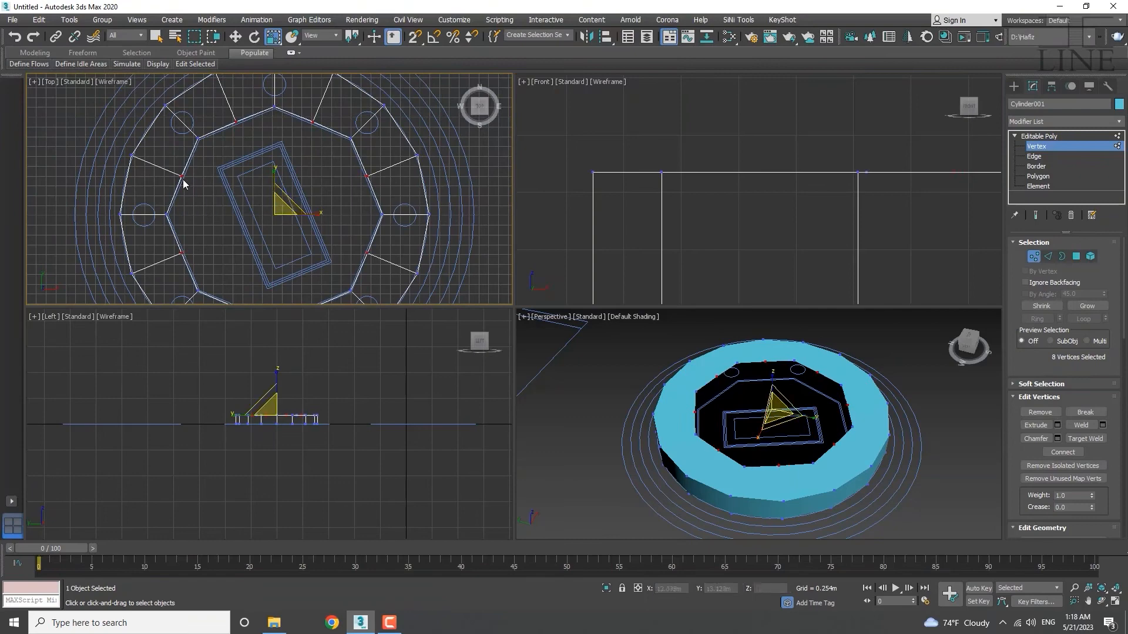
# Rescale the selected ring vertices to 99%.
pyautogui.scroll(-4, 187, 177)
pyautogui.moveTo(224, 201); pyautogui.dragTo(151, 198, button='middle')
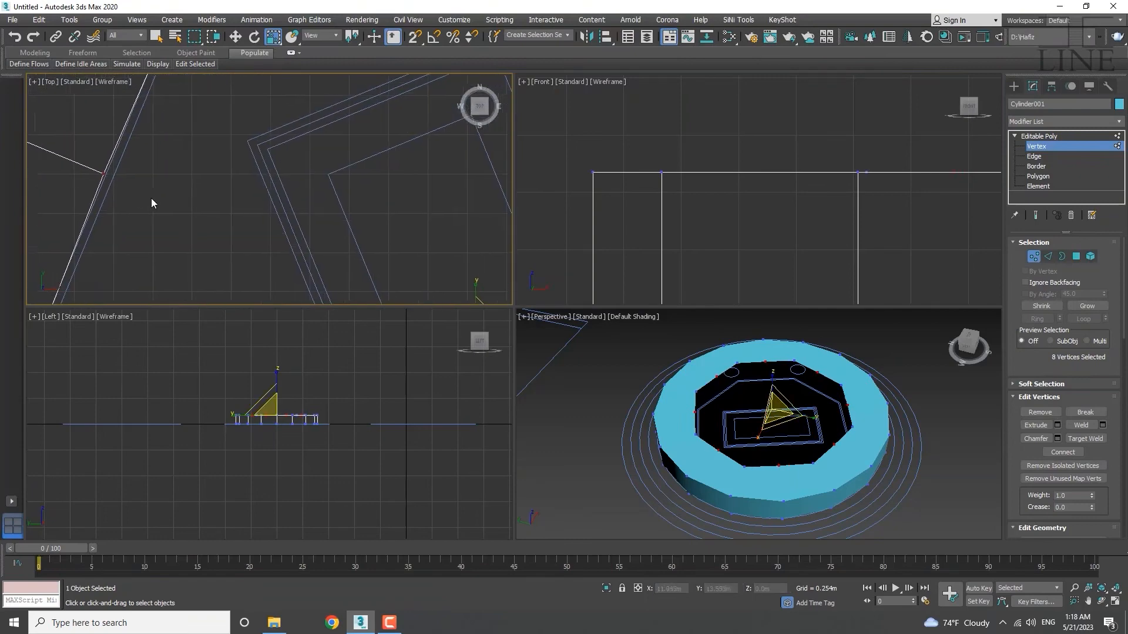
pyautogui.scroll(-2, 150, 199)
pyautogui.moveTo(388, 274); pyautogui.dragTo(396, 281)
pyautogui.scroll(-5, 252, 184)
pyautogui.moveTo(322, 189); pyautogui.dragTo(285, 227, button='middle')
# Switch to Border level with the Move tool and frame the whole ring in the Left view.
pyautogui.press('3')
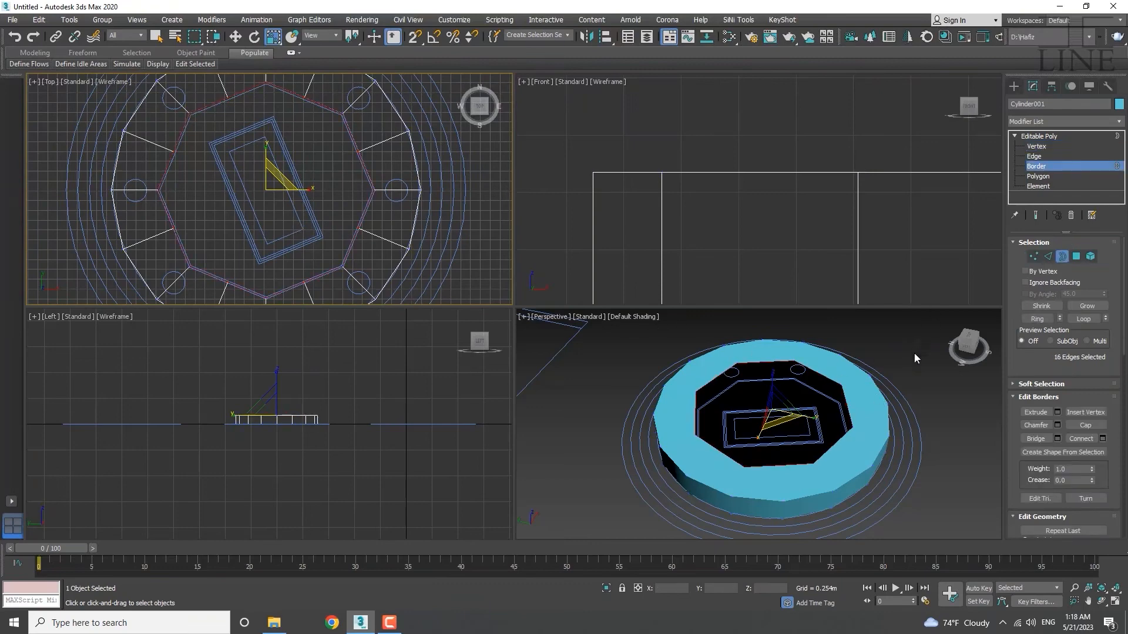
pyautogui.scroll(4, 283, 419)
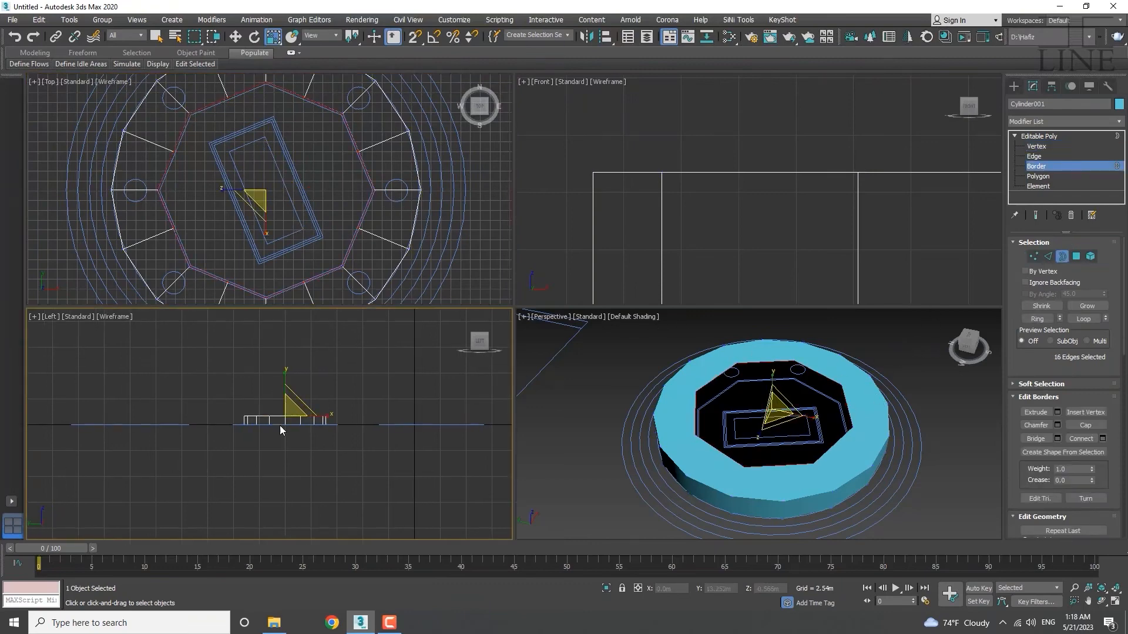
pyautogui.scroll(5, 285, 415)
pyautogui.moveTo(360, 424); pyautogui.dragTo(282, 464, button='middle')
pyautogui.scroll(-2, 302, 426)
pyautogui.press('w')
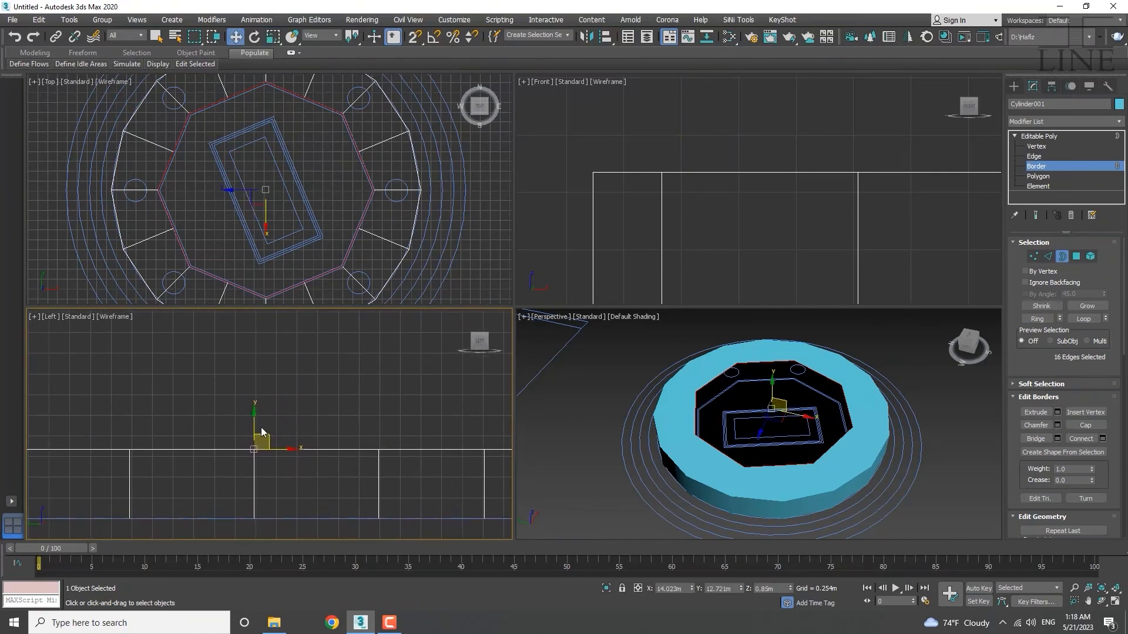
pyautogui.moveTo(269, 423); pyautogui.dragTo(364, 425, button='middle')
pyautogui.scroll(-3, 328, 399)
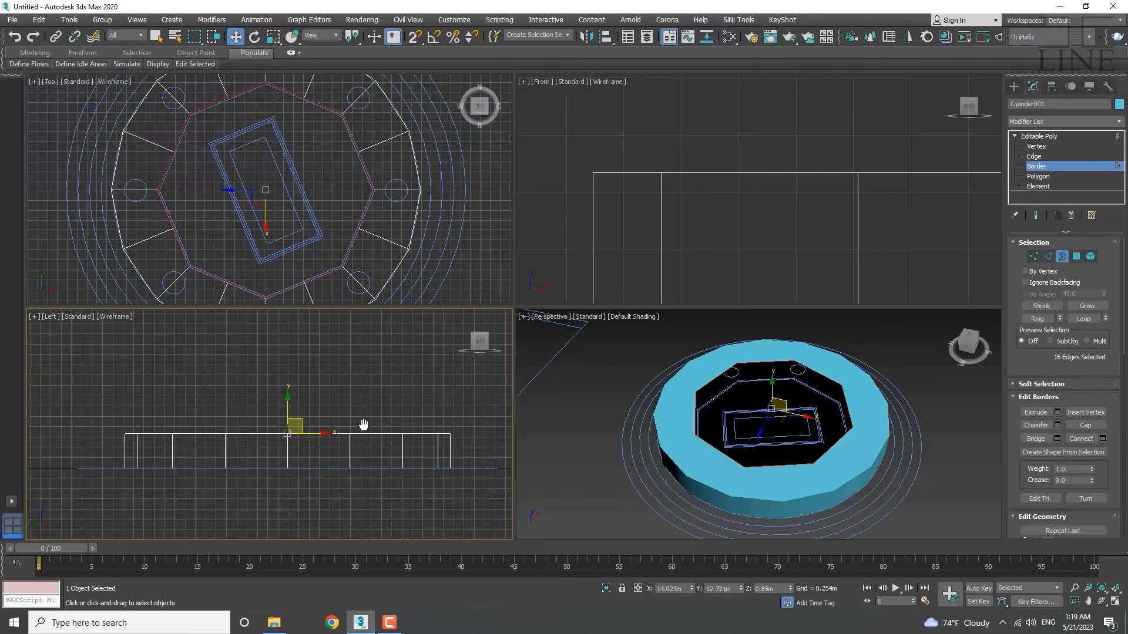
pyautogui.scroll(5, 285, 441)
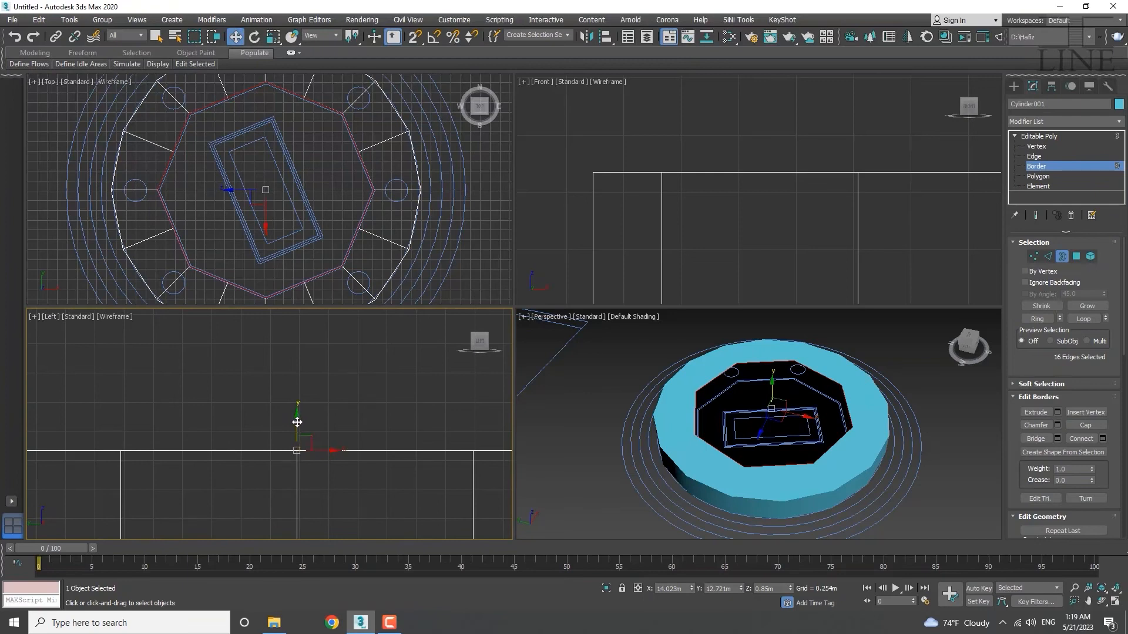
# Shift-drag the inner border upward to extrude a new short wall.
pyautogui.keyDown('shift'); pyautogui.moveTo(297, 424); pyautogui.dragTo(311, 283); pyautogui.keyUp('shift')
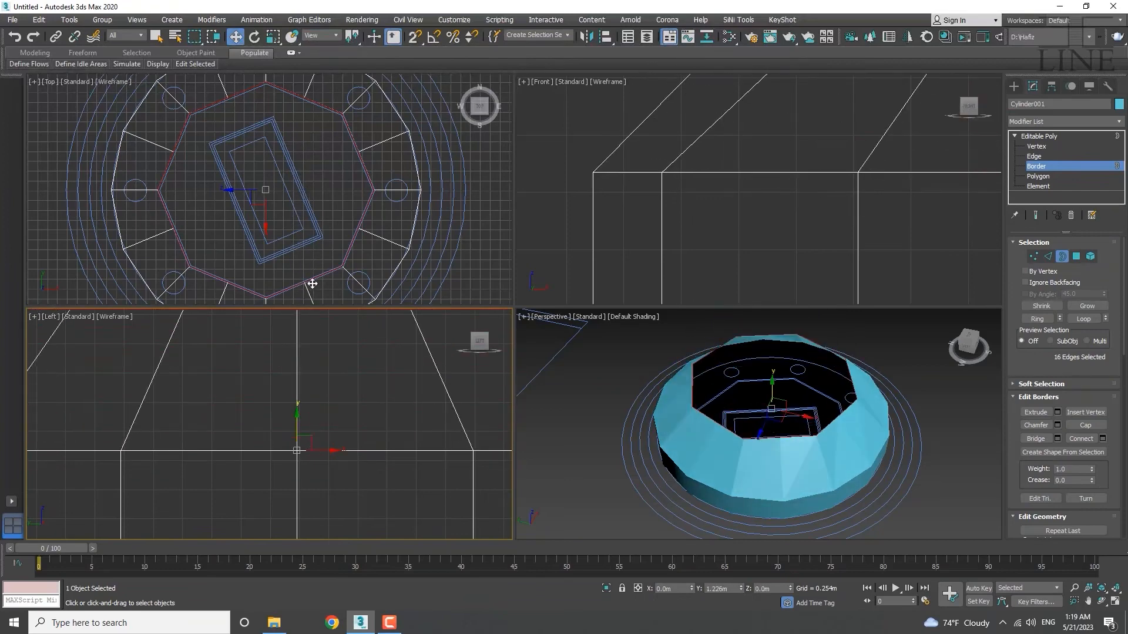
pyautogui.rightClick(312, 283)
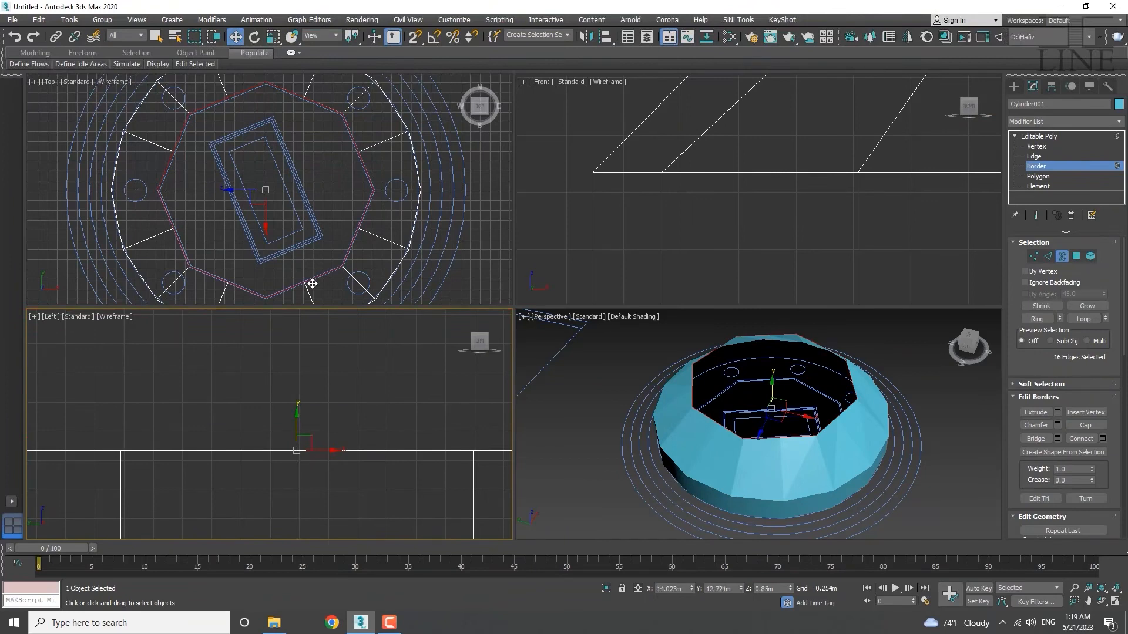
pyautogui.moveTo(295, 415)
pyautogui.keyDown('shift'); pyautogui.mouseDown()
pyautogui.moveTo(297, 404)
pyautogui.moveTo(296, 420)
pyautogui.mouseUp(); pyautogui.keyUp('shift')
pyautogui.keyDown('shift'); pyautogui.rightClick(297, 419); pyautogui.keyUp('shift')
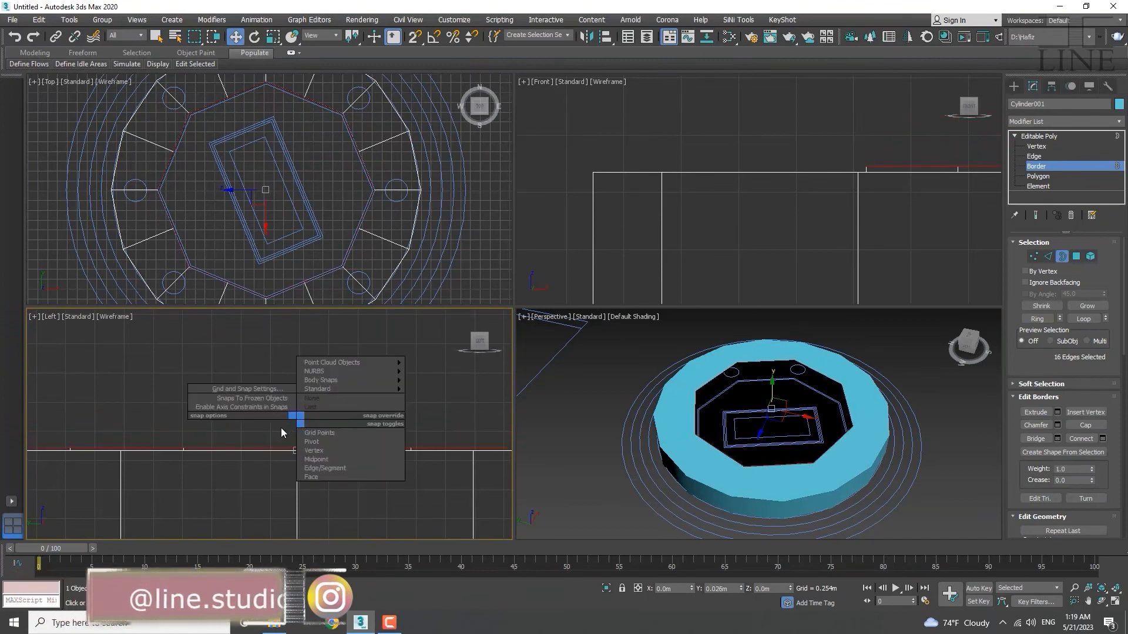
pyautogui.click(280, 427)
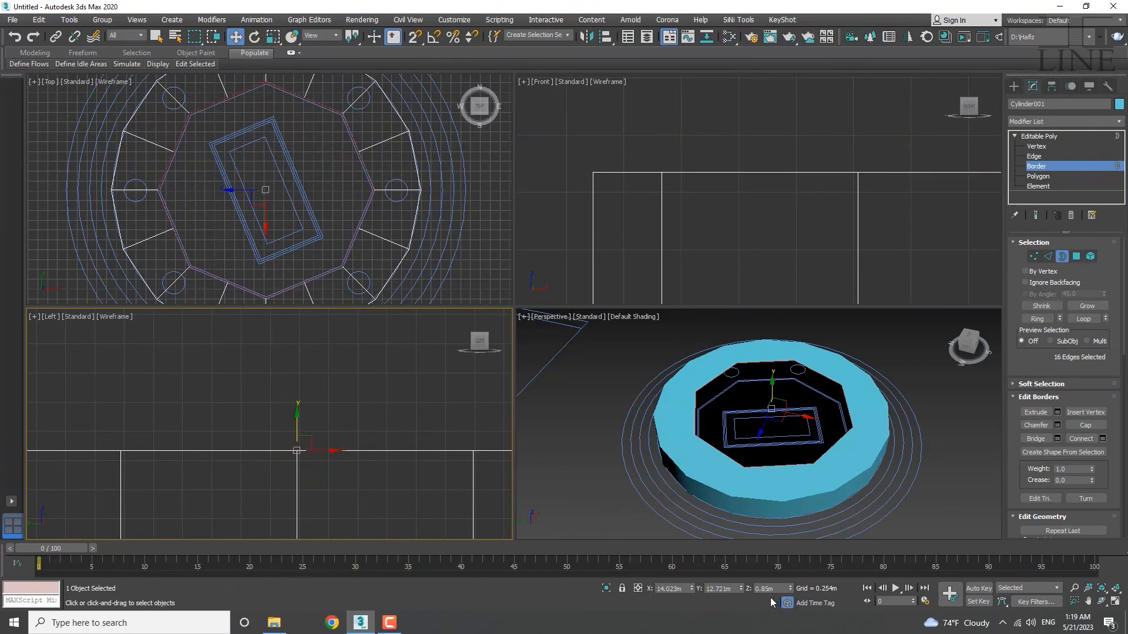
pyautogui.moveTo(392, 454); pyautogui.dragTo(390, 433, button='middle')
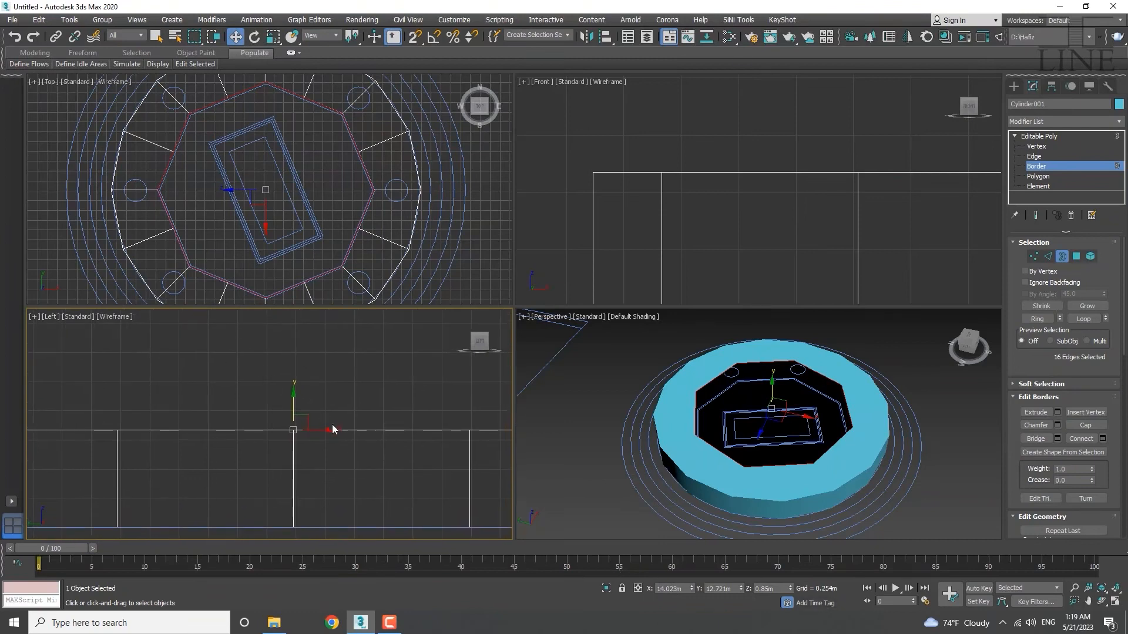
pyautogui.moveTo(282, 428); pyautogui.dragTo(270, 435, button='middle')
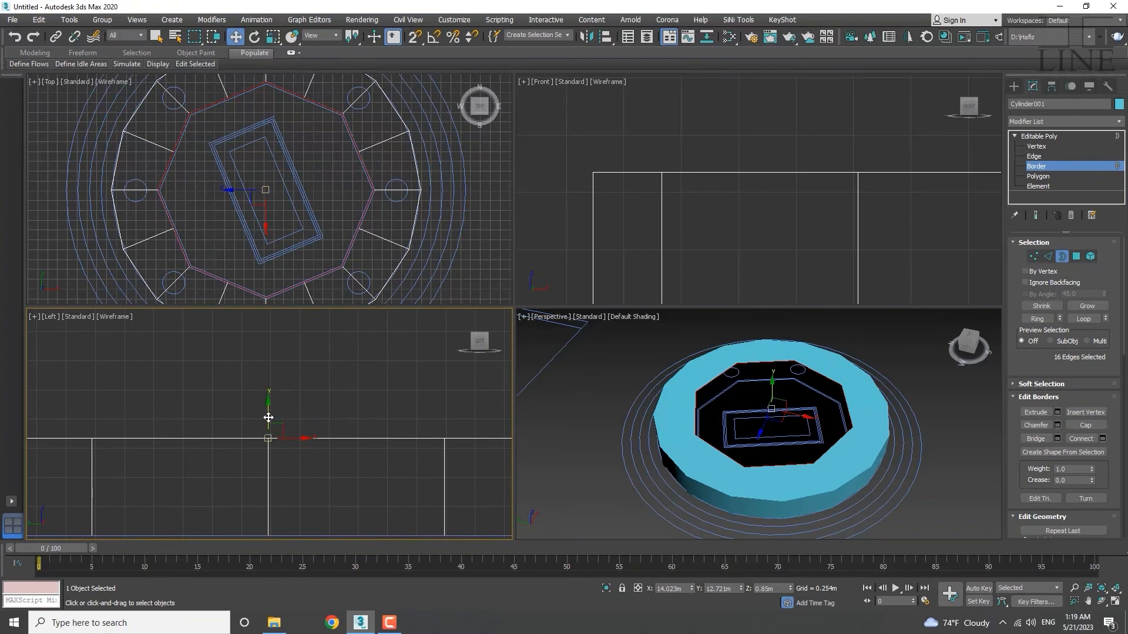
pyautogui.keyDown('shift'); pyautogui.moveTo(268, 414); pyautogui.dragTo(278, 386); pyautogui.keyUp('shift')
pyautogui.keyDown('shift'); pyautogui.rightClick(278, 387); pyautogui.keyUp('shift')
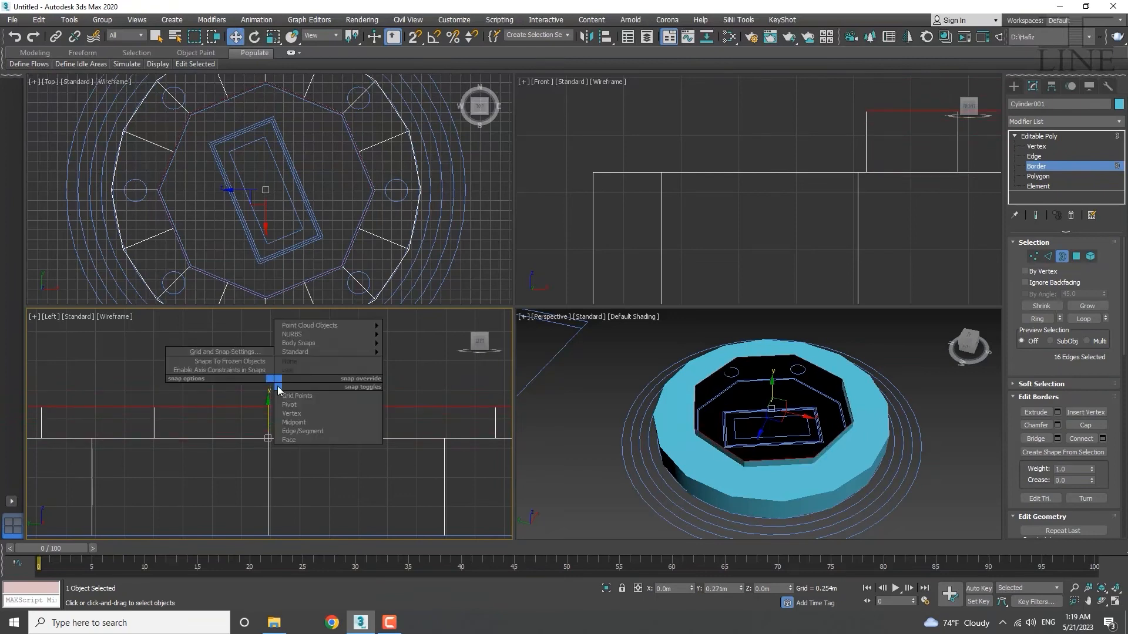
pyautogui.click(258, 393)
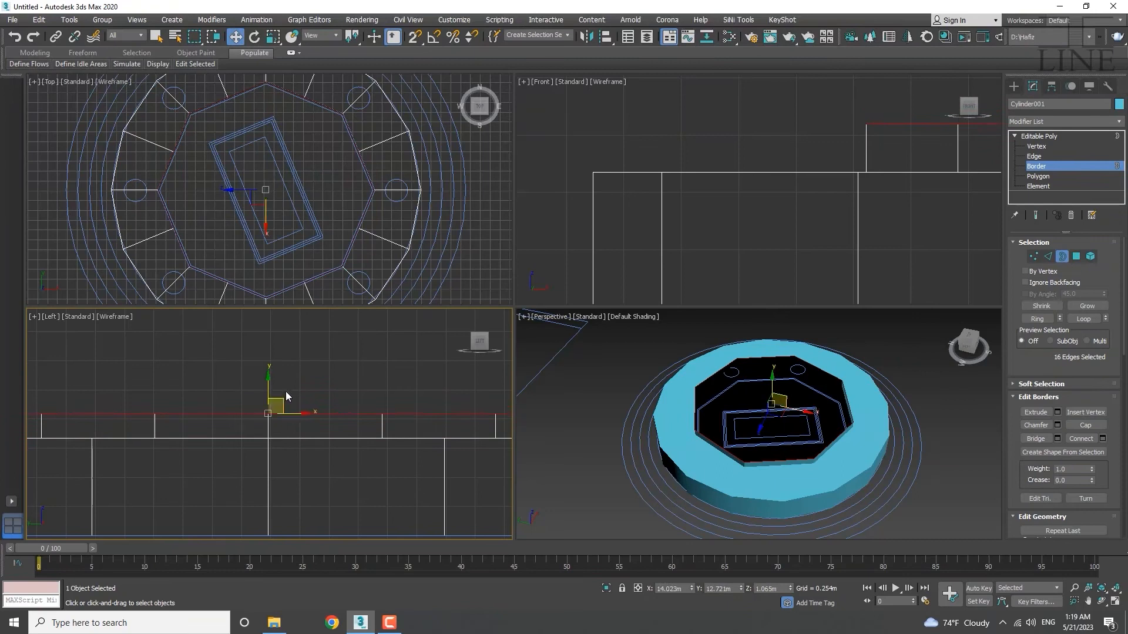
# Lower the extruded inner border slightly along the vertical axis.
pyautogui.scroll(-3, 320, 383)
pyautogui.moveTo(314, 376); pyautogui.dragTo(321, 390, button='middle')
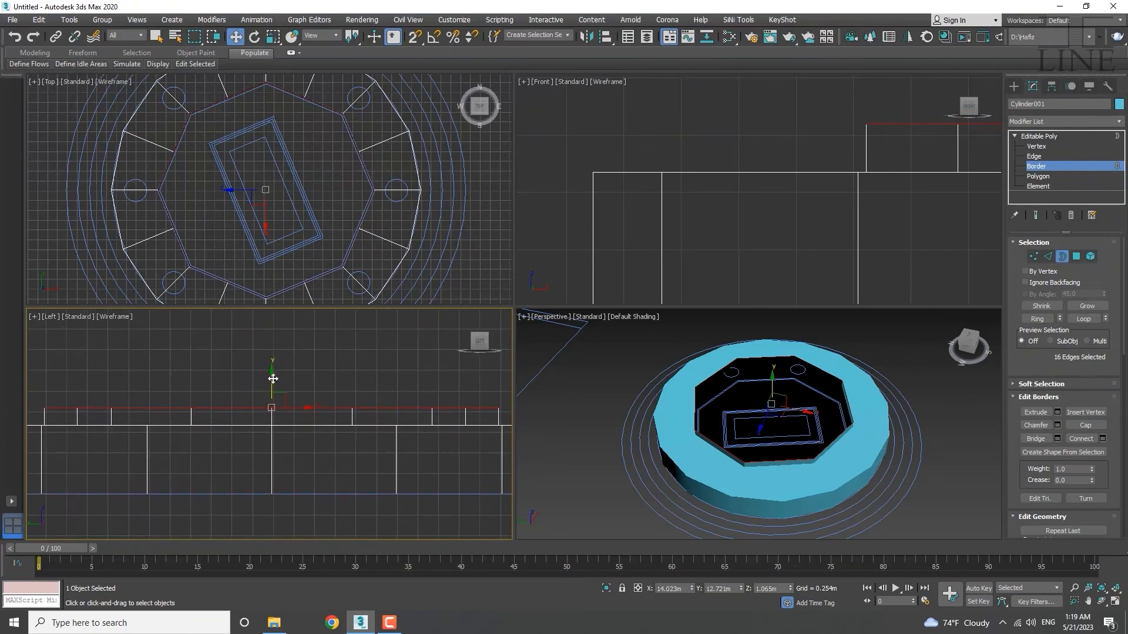
pyautogui.scroll(4, 270, 405)
pyautogui.moveTo(276, 390); pyautogui.dragTo(277, 453)
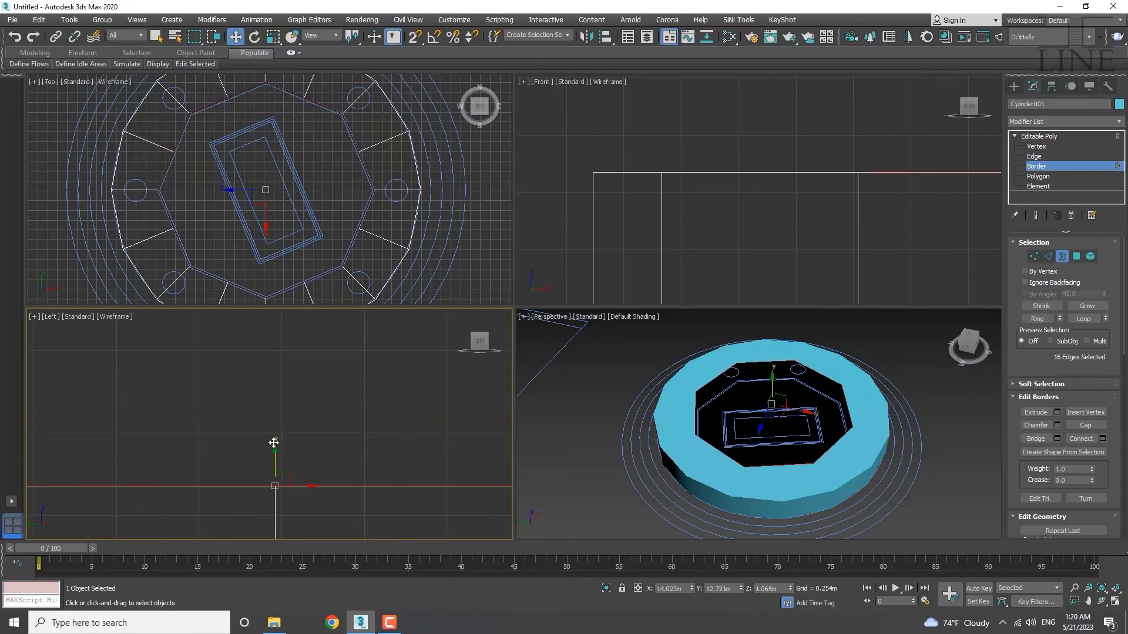
# Raise the inner border by an exact 0.05 m Y offset, from 0.854 m to 0.904 m.
pyautogui.rightClick(235, 37)
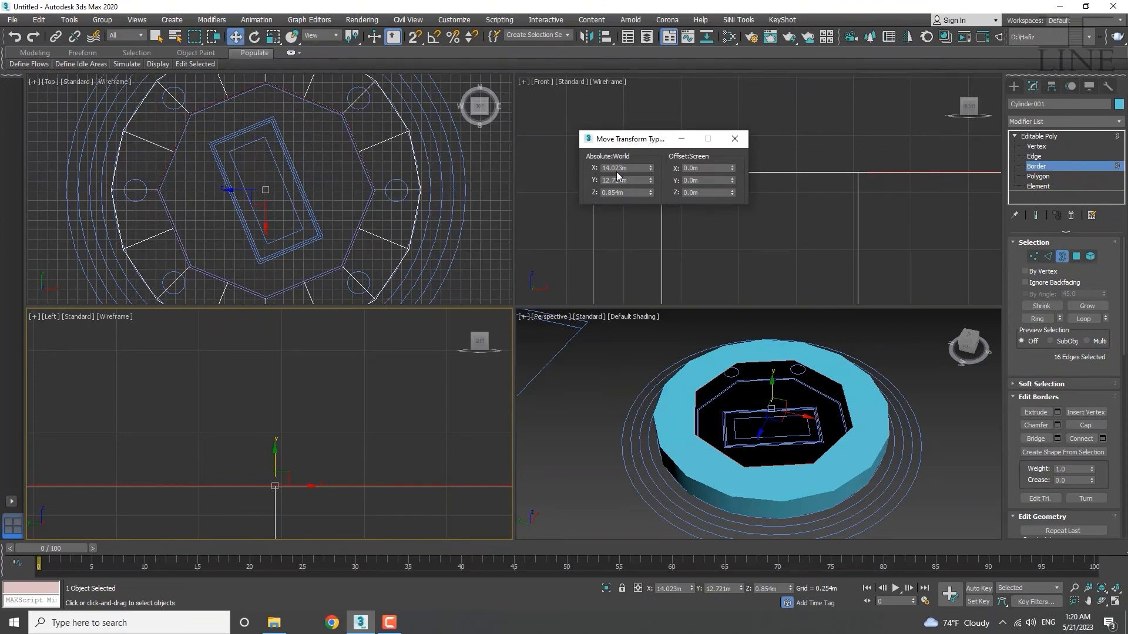
pyautogui.moveTo(616, 139); pyautogui.dragTo(475, 367)
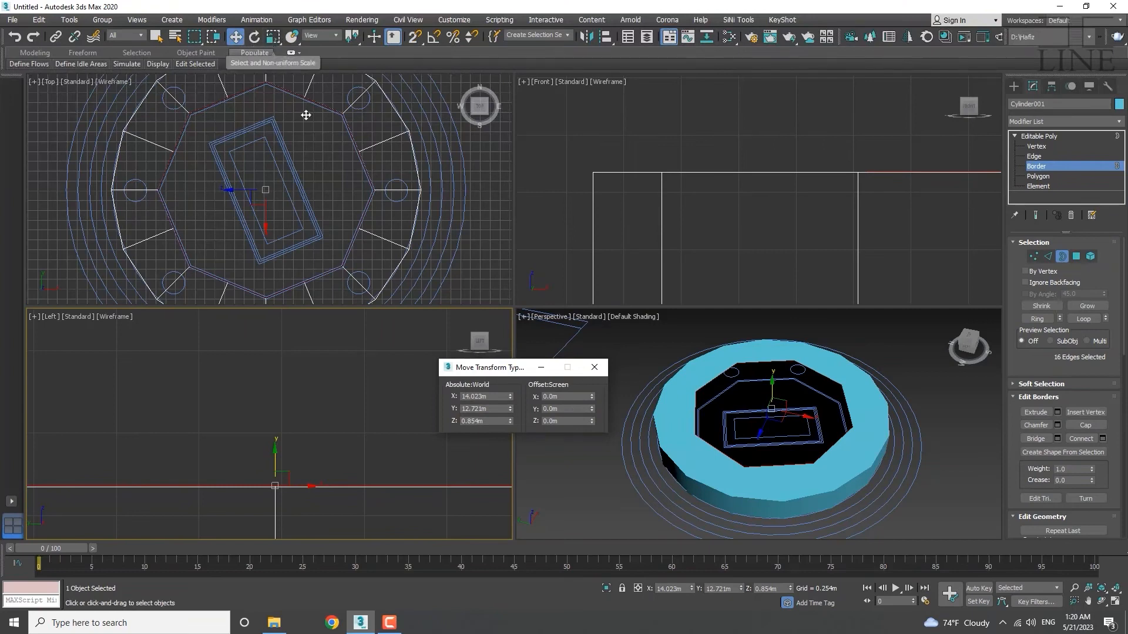
pyautogui.moveTo(522, 372); pyautogui.dragTo(480, 332)
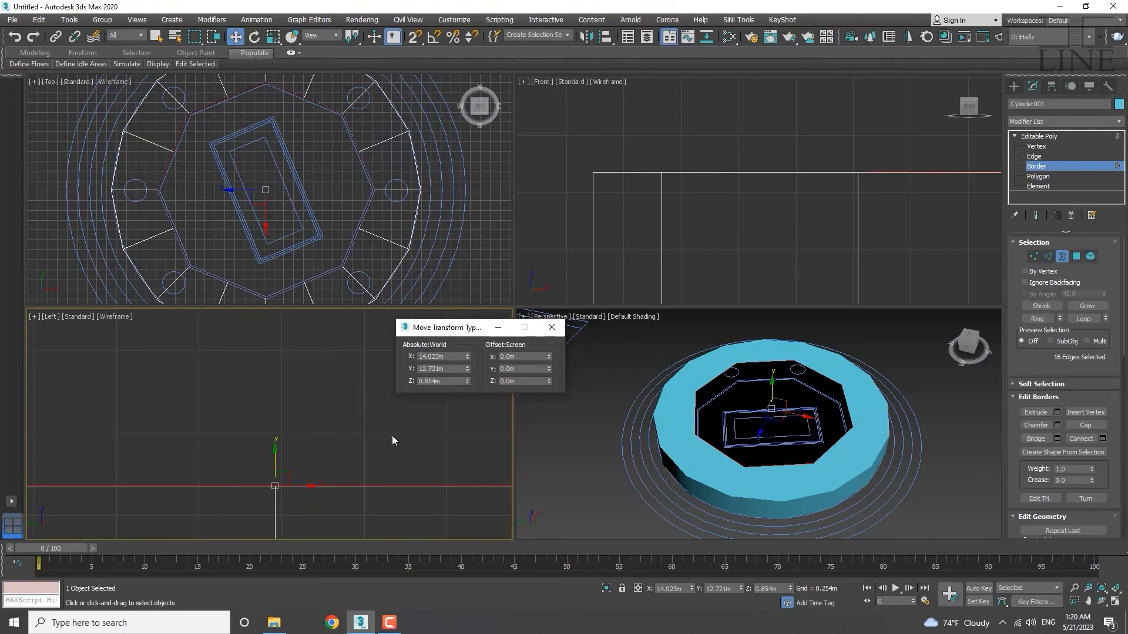
pyautogui.moveTo(447, 328); pyautogui.dragTo(459, 327)
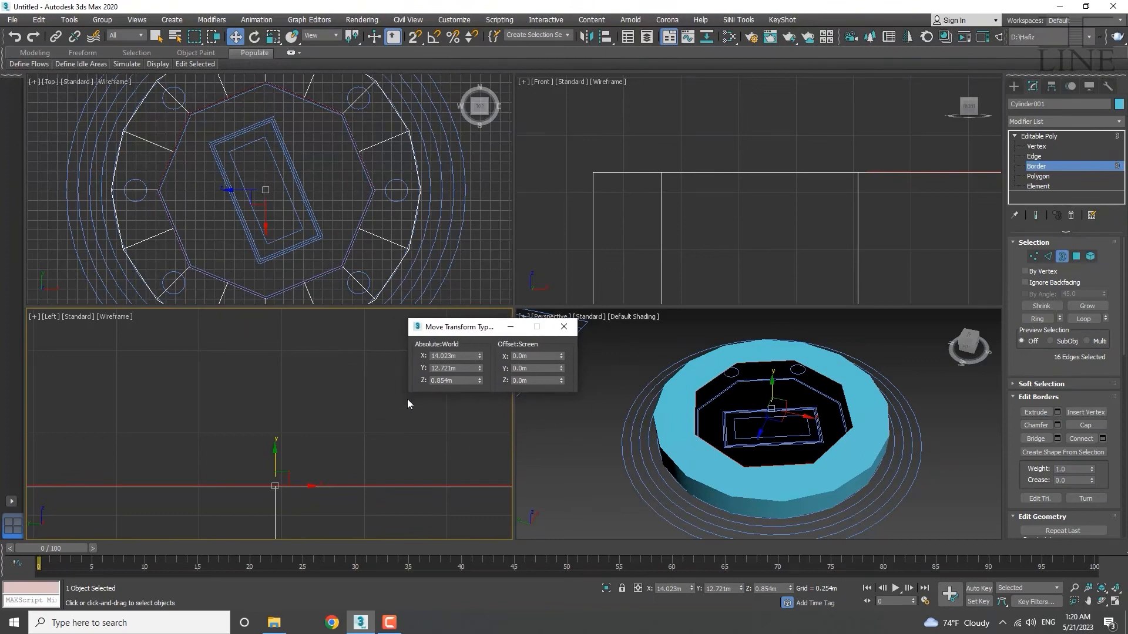
pyautogui.click(530, 368)
pyautogui.write('.05')
pyautogui.press('Return')
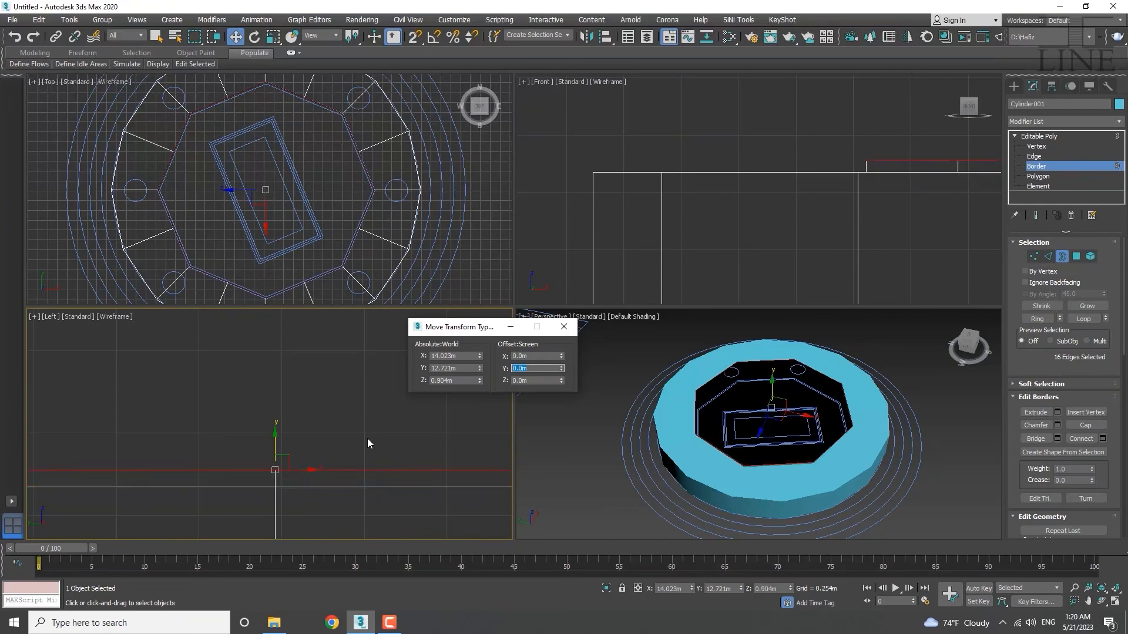
pyautogui.click(566, 331)
pyautogui.moveTo(262, 213); pyautogui.dragTo(273, 188, button='middle')
pyautogui.press('r')
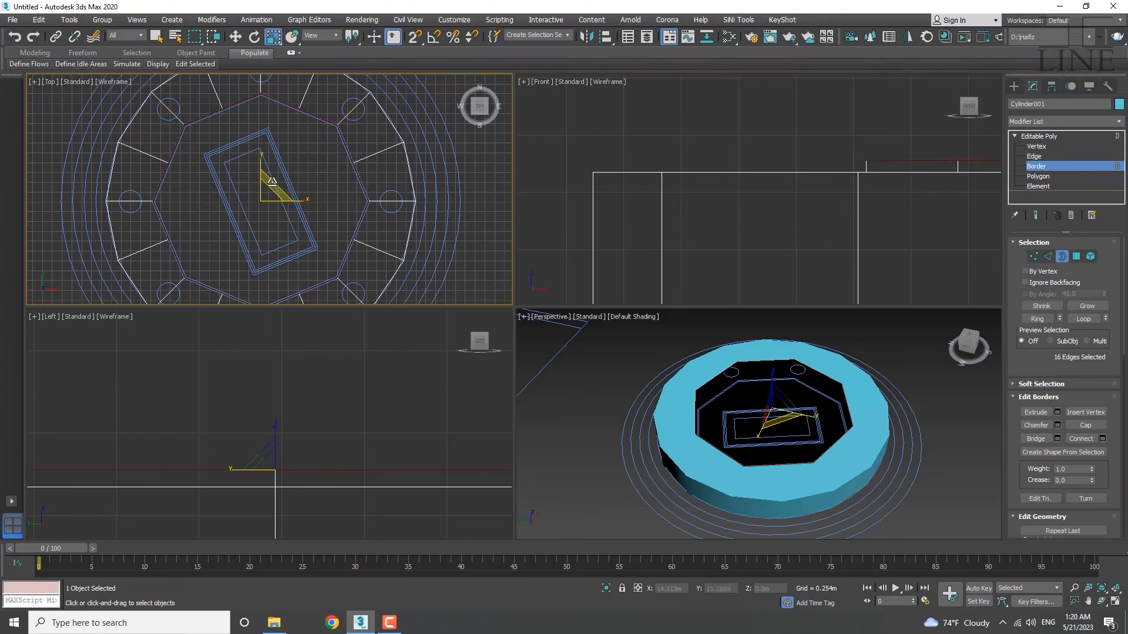
# Scale the inner border down to 97%.
pyautogui.moveTo(272, 183); pyautogui.dragTo(272, 183)
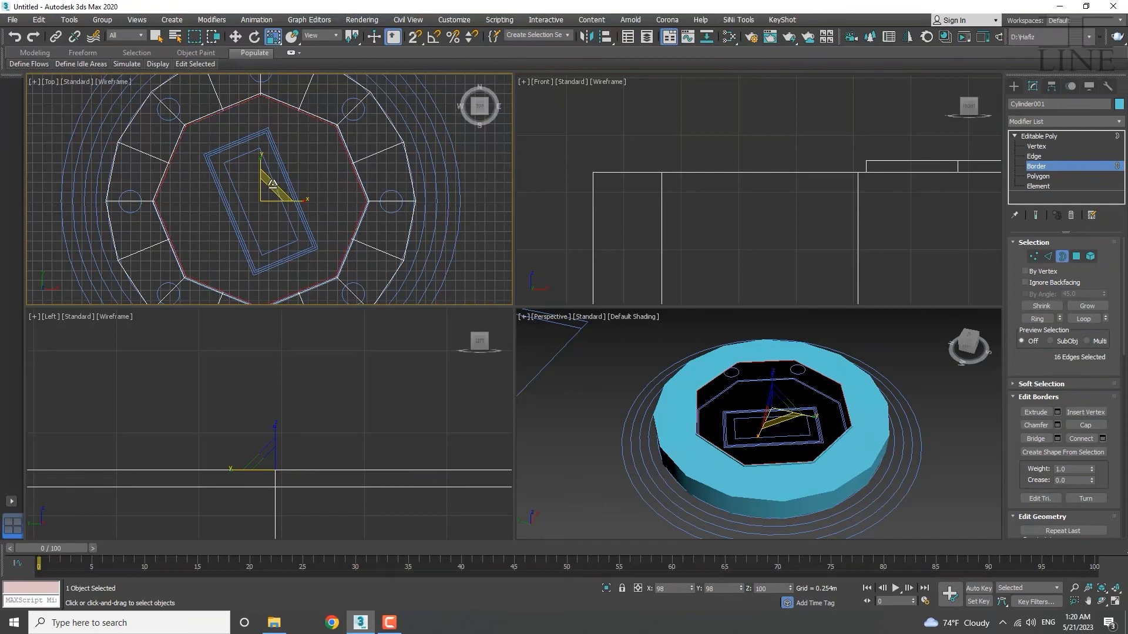
pyautogui.scroll(6, 189, 138)
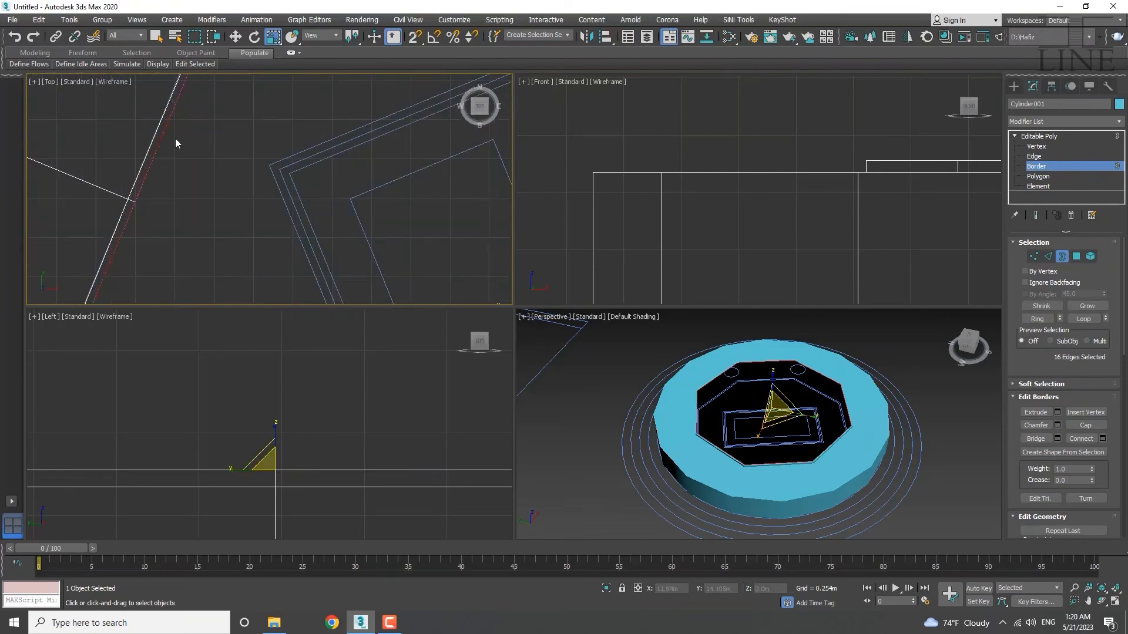
pyautogui.scroll(-6, 175, 139)
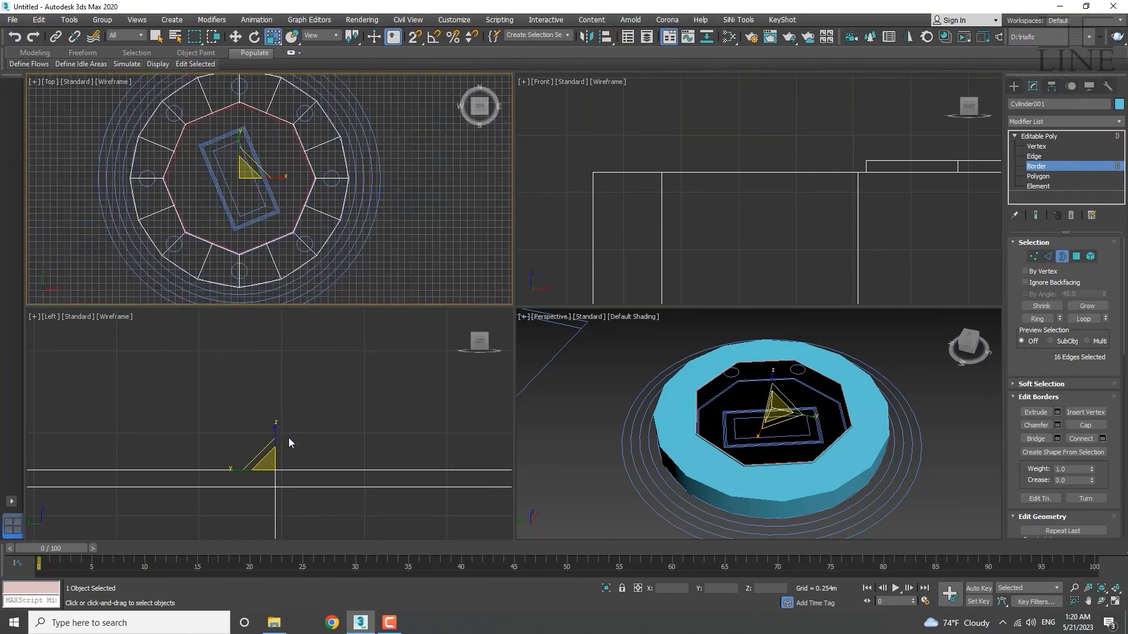
pyautogui.moveTo(288, 438); pyautogui.dragTo(305, 411, button='middle')
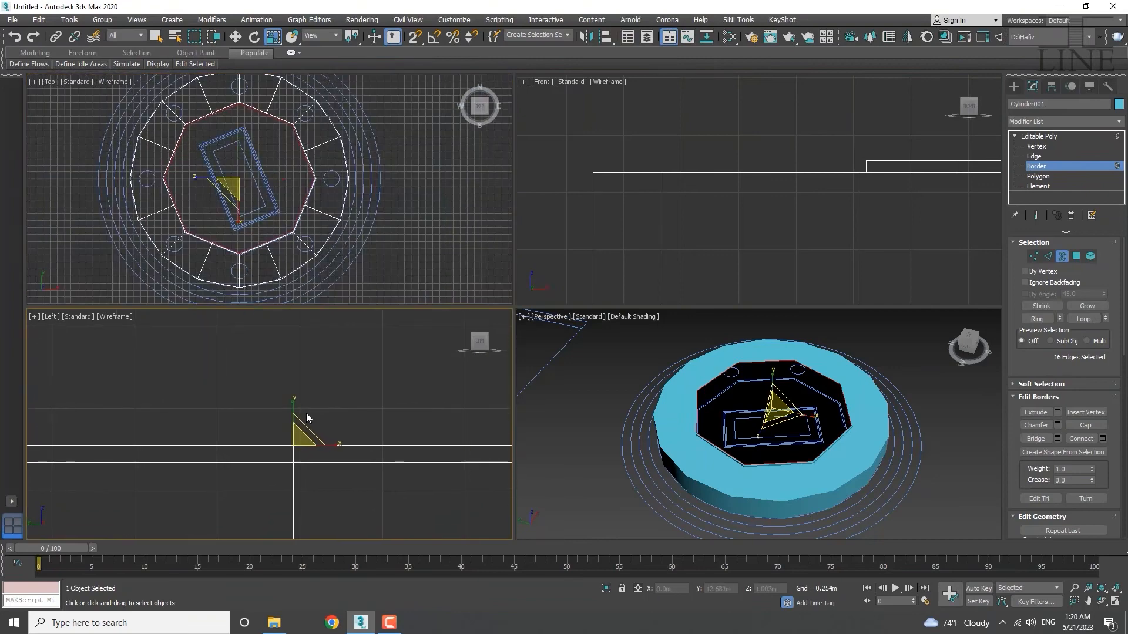
# Nudge the inner border slightly lower, to about Z 0.903 m.
pyautogui.press('w')
pyautogui.moveTo(293, 419); pyautogui.dragTo(298, 365, button='middle')
pyautogui.moveTo(298, 365)
pyautogui.mouseDown()
pyautogui.moveTo(297, 390)
pyautogui.moveTo(306, 363)
pyautogui.mouseUp()
pyautogui.scroll(4, 297, 397)
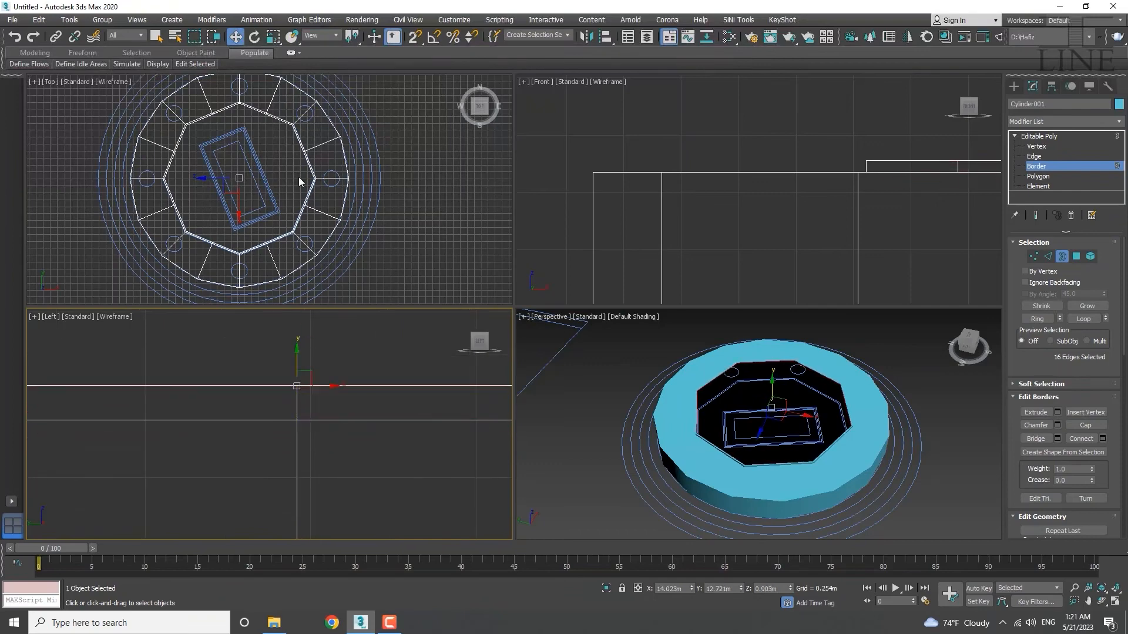
# Lower the inner border by an exact -0.05 m Y offset to about 0.85 m.
pyautogui.rightClick(236, 38)
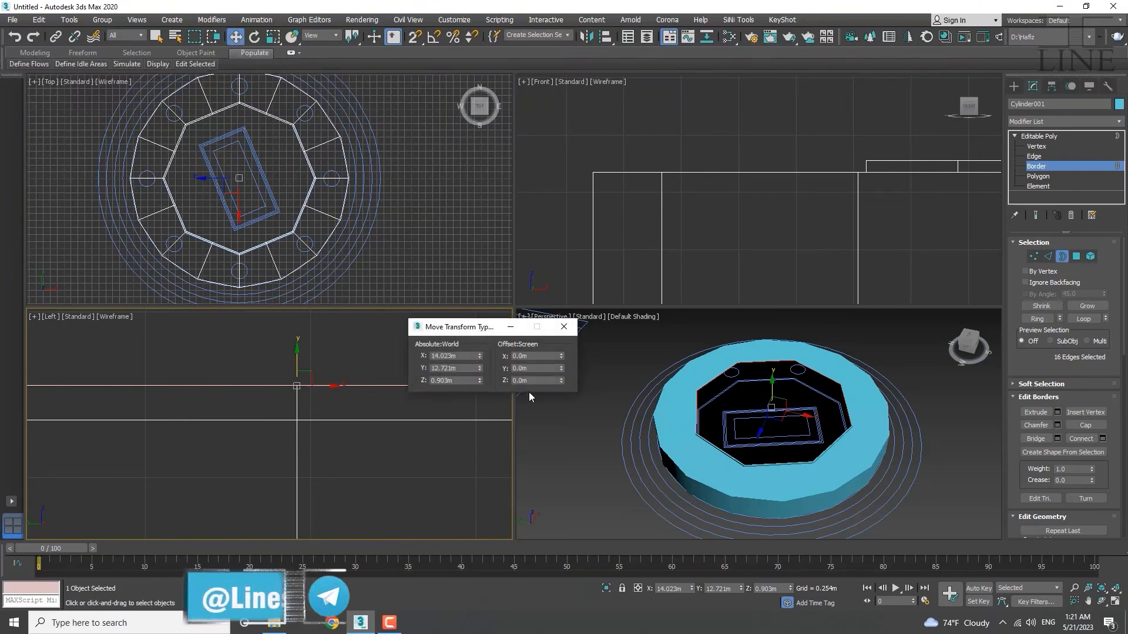
pyautogui.click(535, 369)
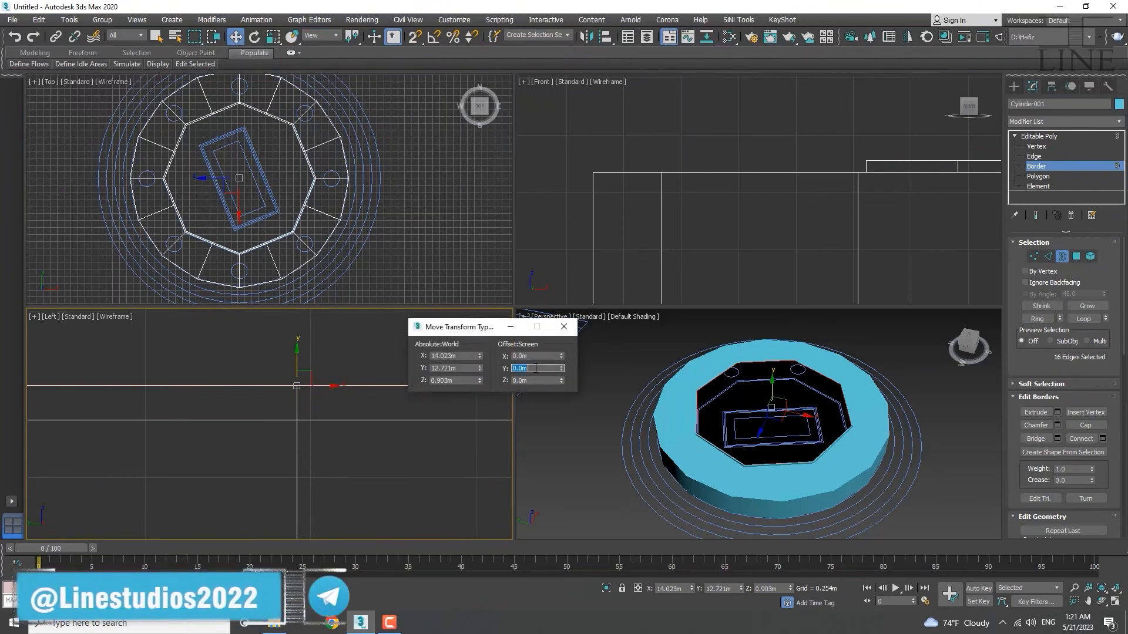
pyautogui.write('-.05')
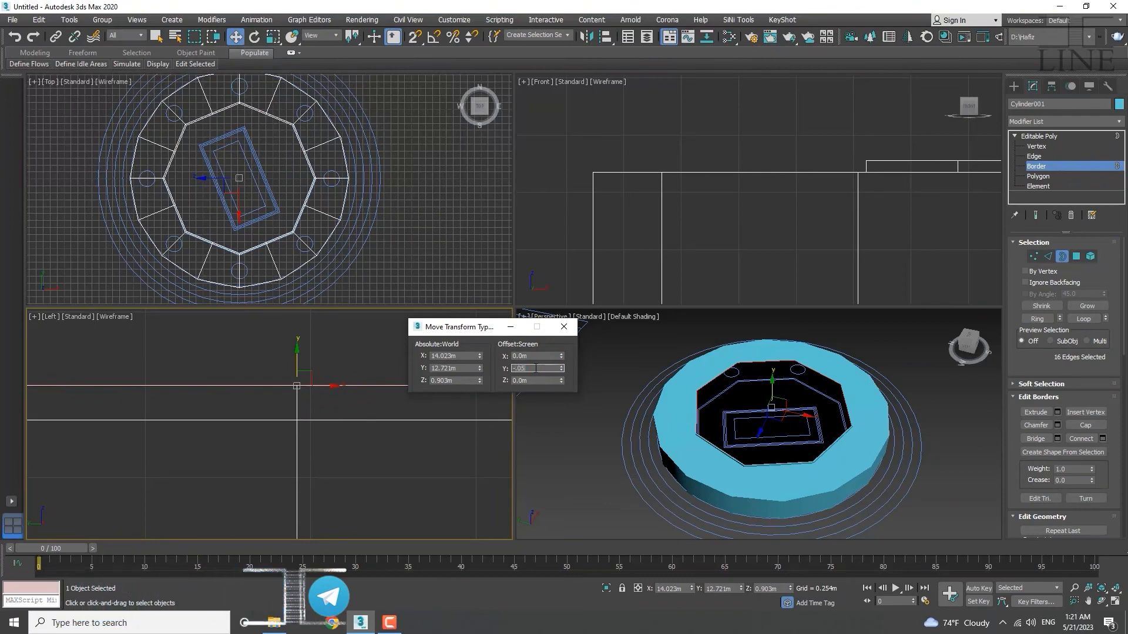
pyautogui.press('Return')
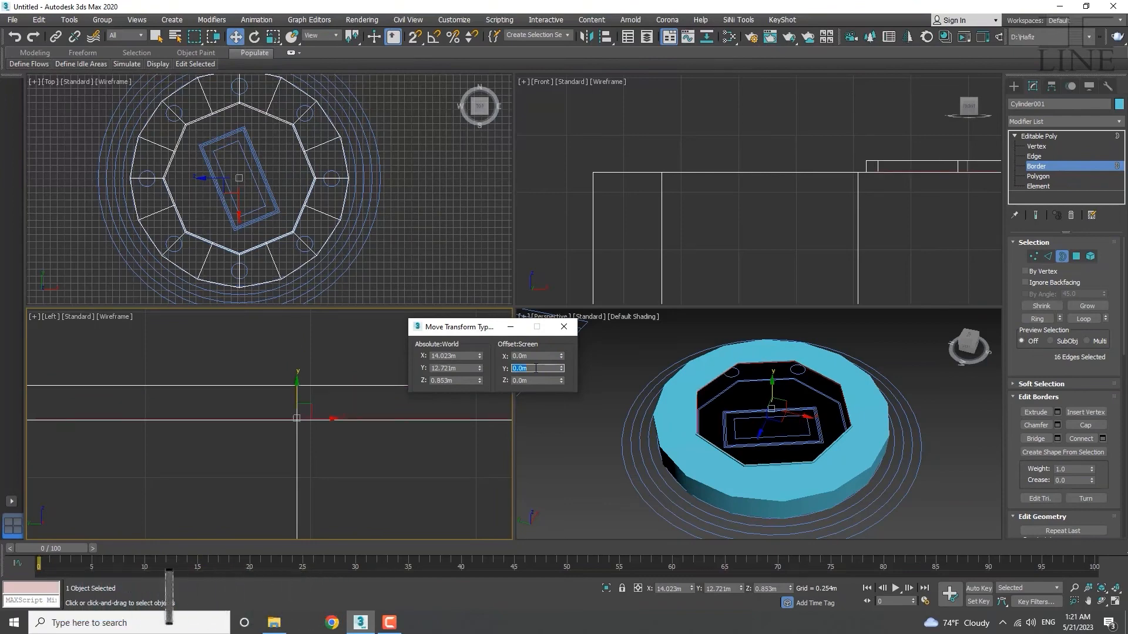
pyautogui.click(565, 325)
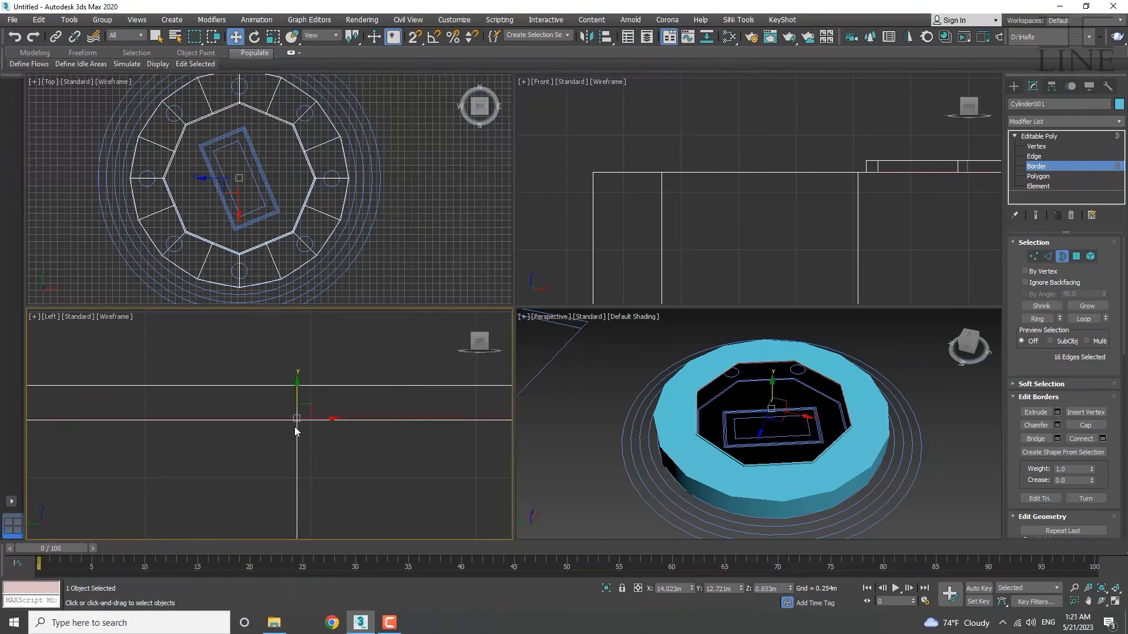
# Nudge the inner border slightly lower to sit at the platform's top height.
pyautogui.scroll(-2, 295, 425)
pyautogui.moveTo(305, 380); pyautogui.dragTo(305, 386)
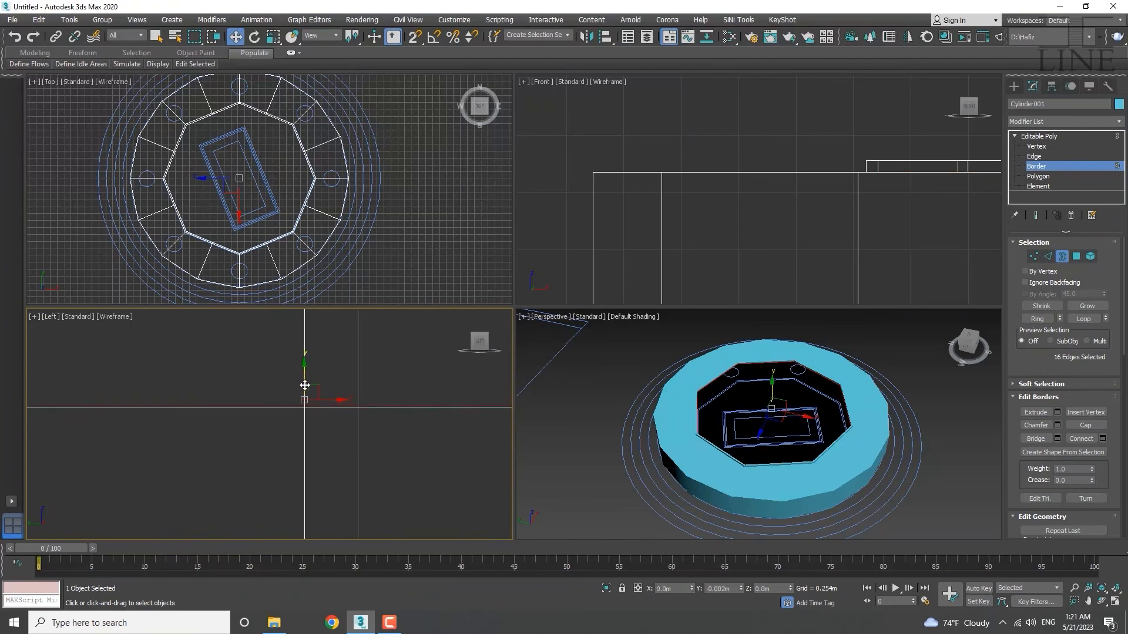
pyautogui.scroll(-9, 282, 396)
pyautogui.moveTo(301, 397); pyautogui.dragTo(301, 442, button='middle')
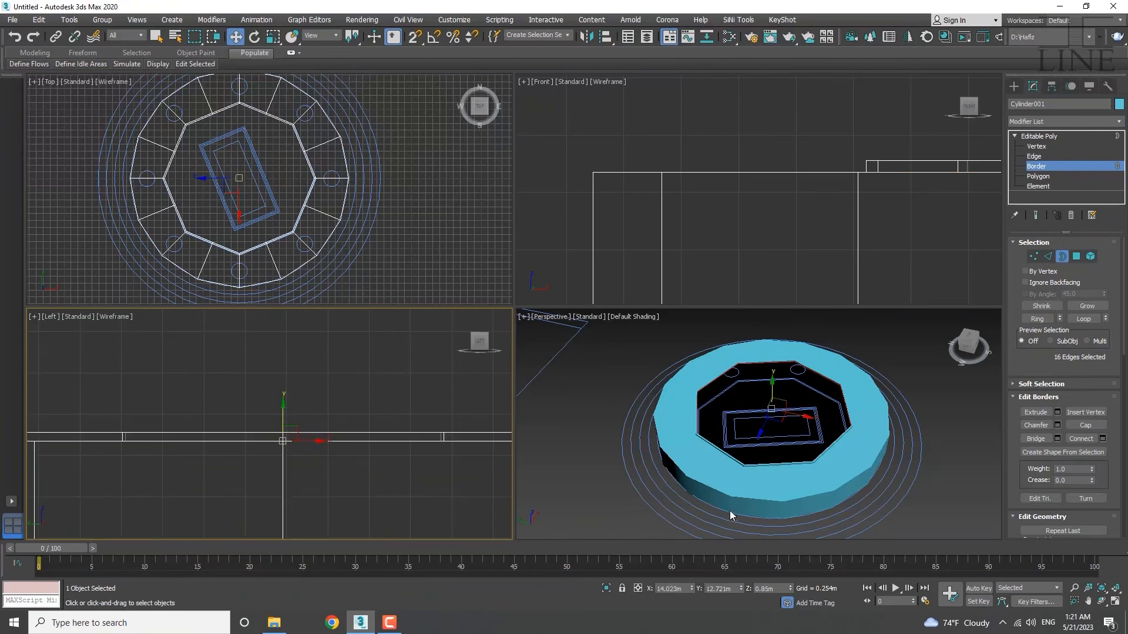
pyautogui.scroll(6, 739, 470)
pyautogui.scroll(-8, 761, 451)
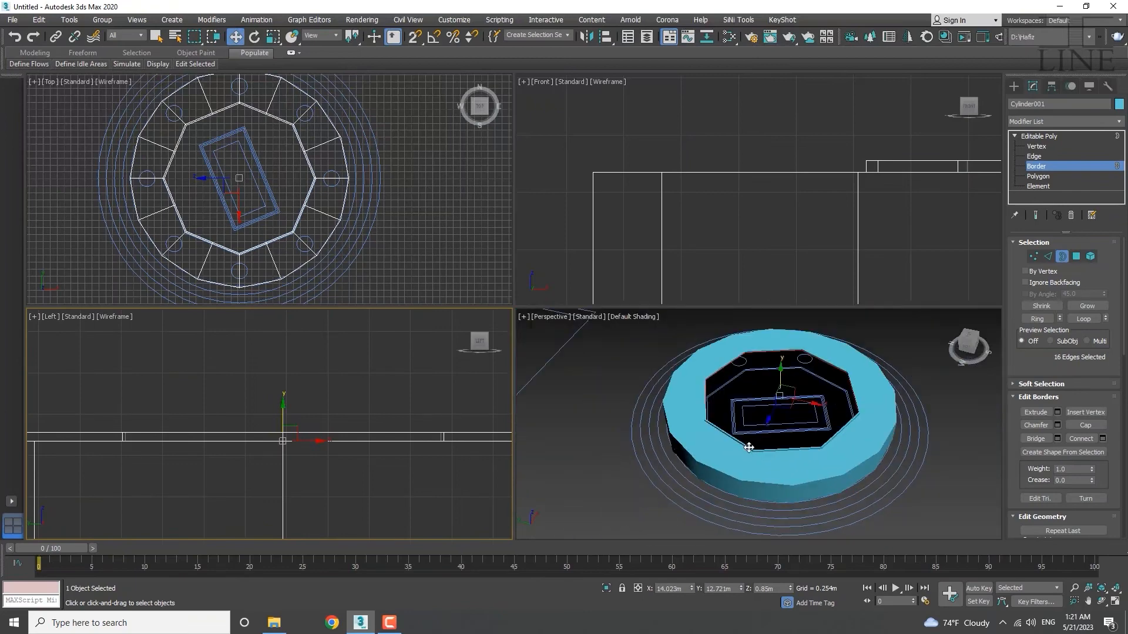
pyautogui.moveTo(244, 175); pyautogui.dragTo(249, 176, button='middle')
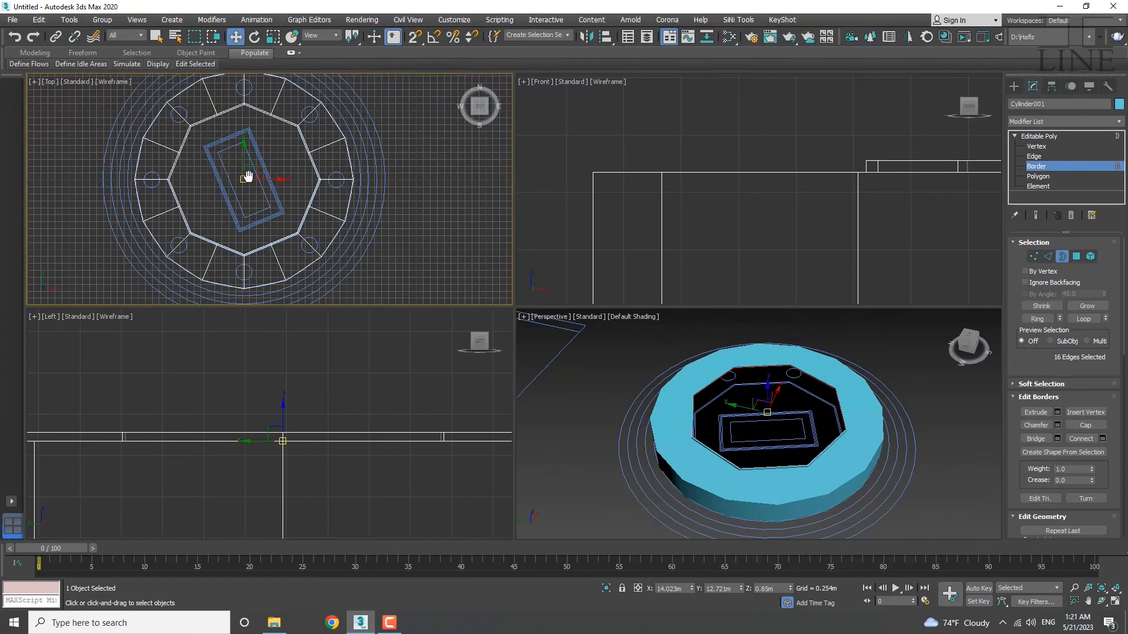
pyautogui.scroll(4, 240, 179)
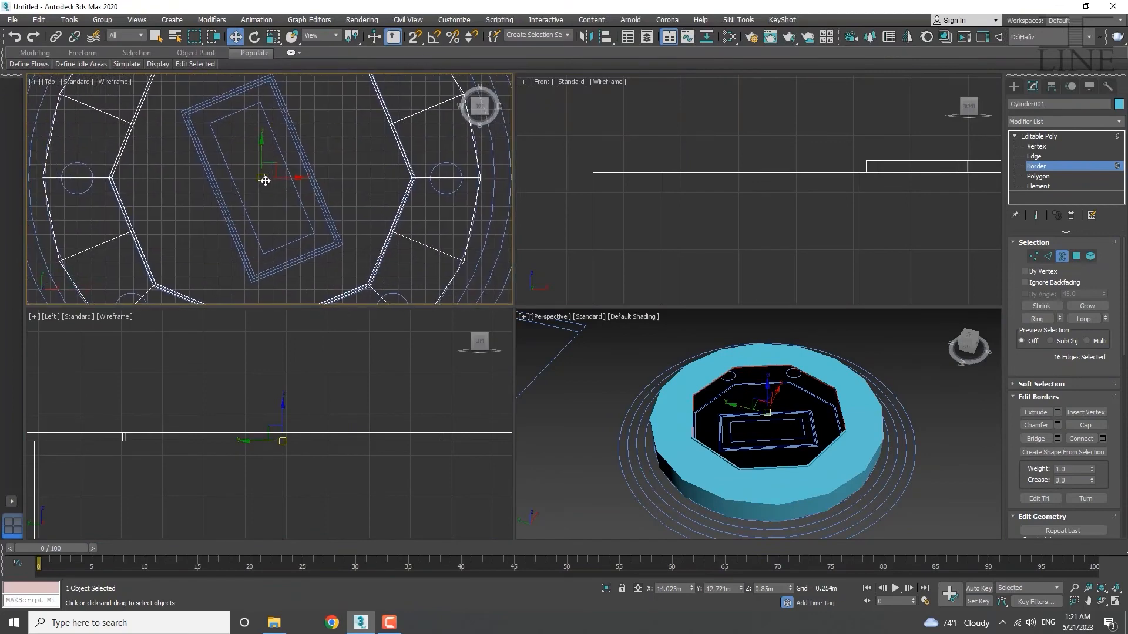
# Scale the inner border down to about 65% in the Top view, narrowing the opening.
pyautogui.moveTo(264, 180); pyautogui.dragTo(274, 181, button='middle')
pyautogui.press('r')
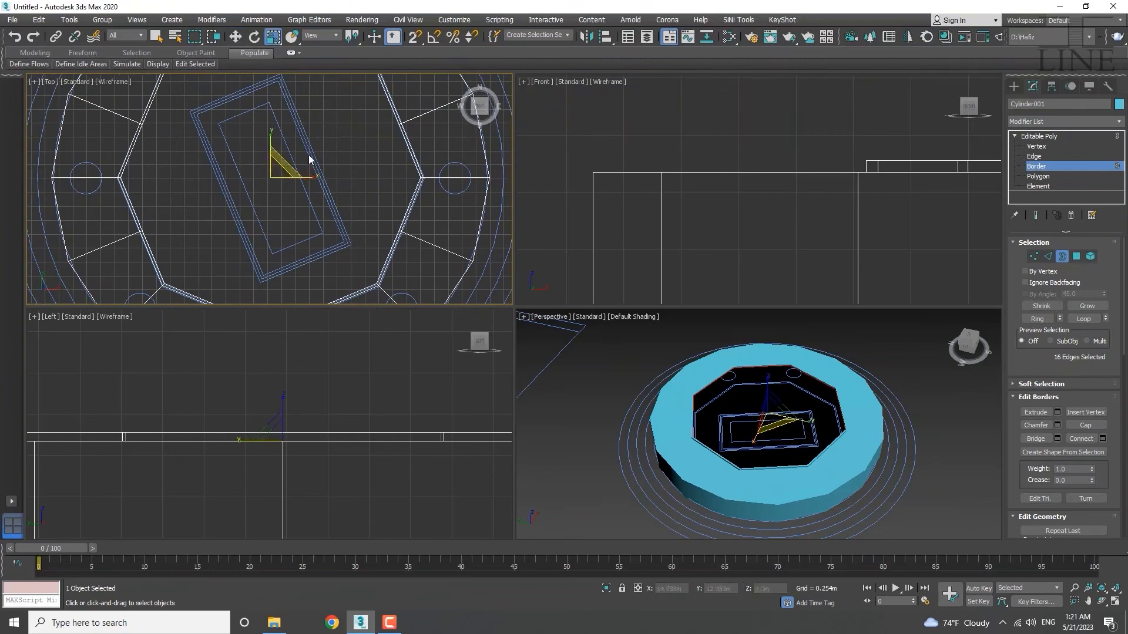
pyautogui.scroll(-2, 297, 161)
pyautogui.moveTo(298, 155); pyautogui.dragTo(287, 208)
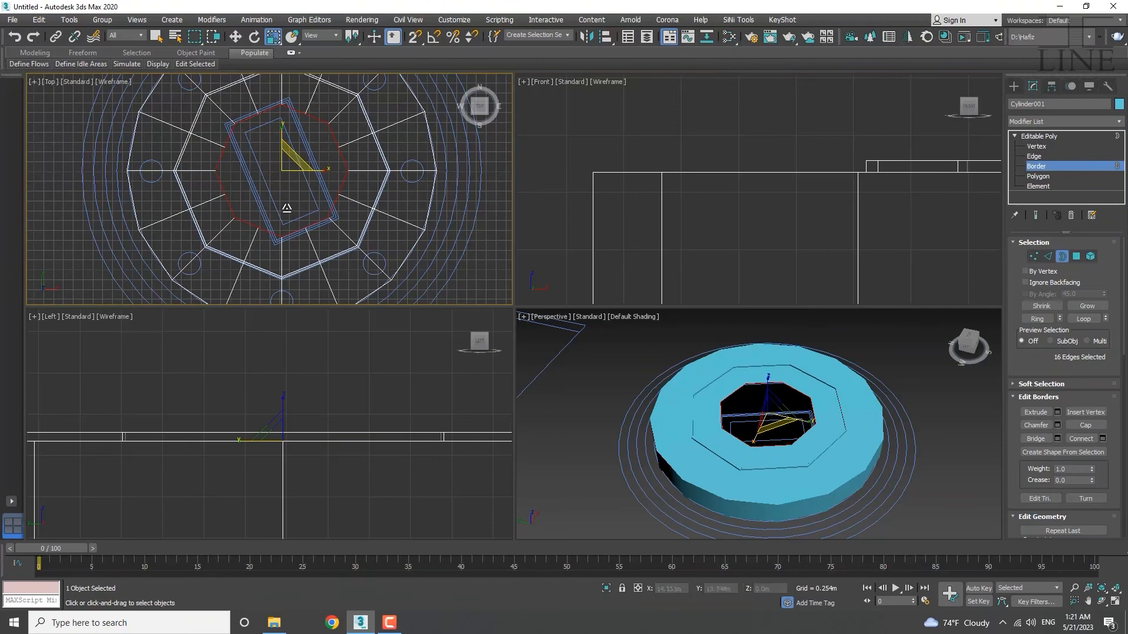
pyautogui.scroll(5, 269, 107)
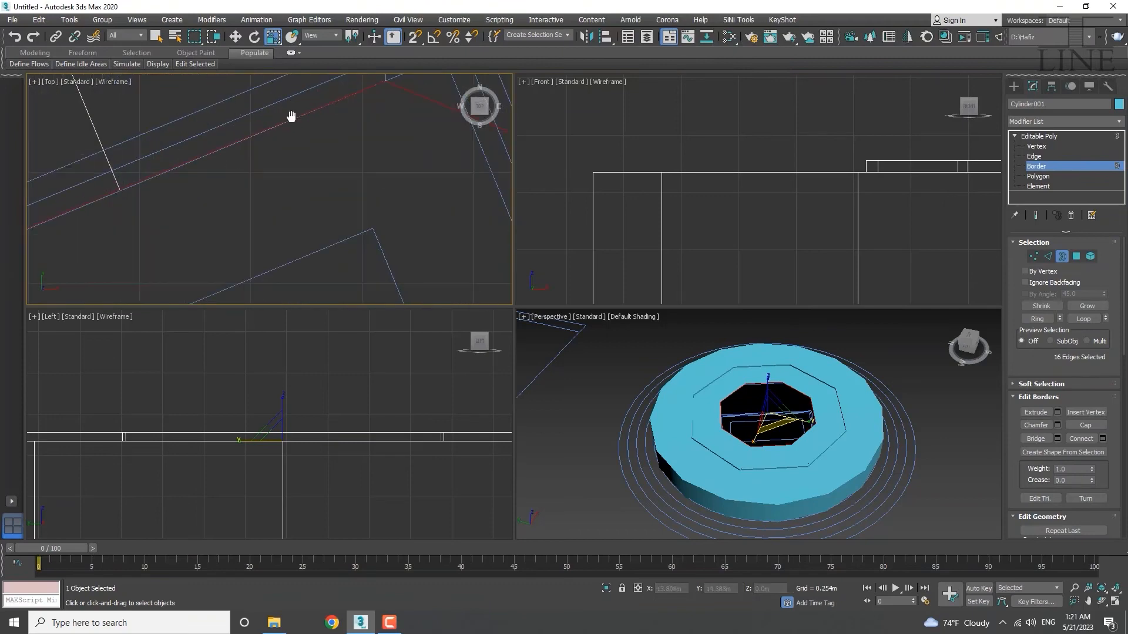
pyautogui.scroll(-5, 370, 249)
pyautogui.scroll(6, 364, 214)
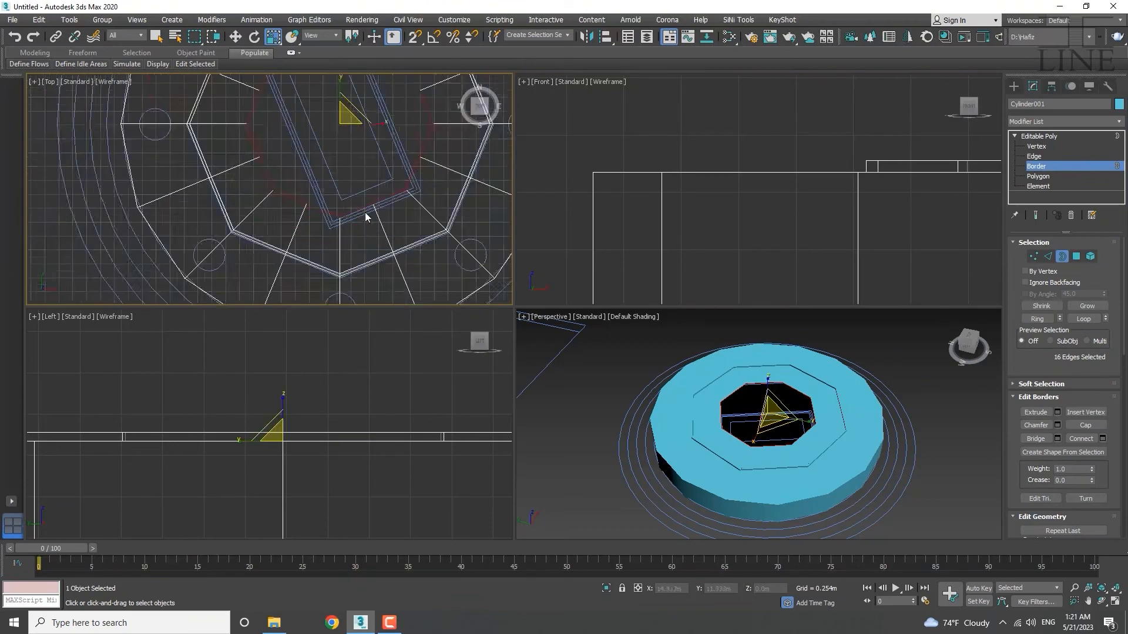
pyautogui.scroll(-5, 355, 203)
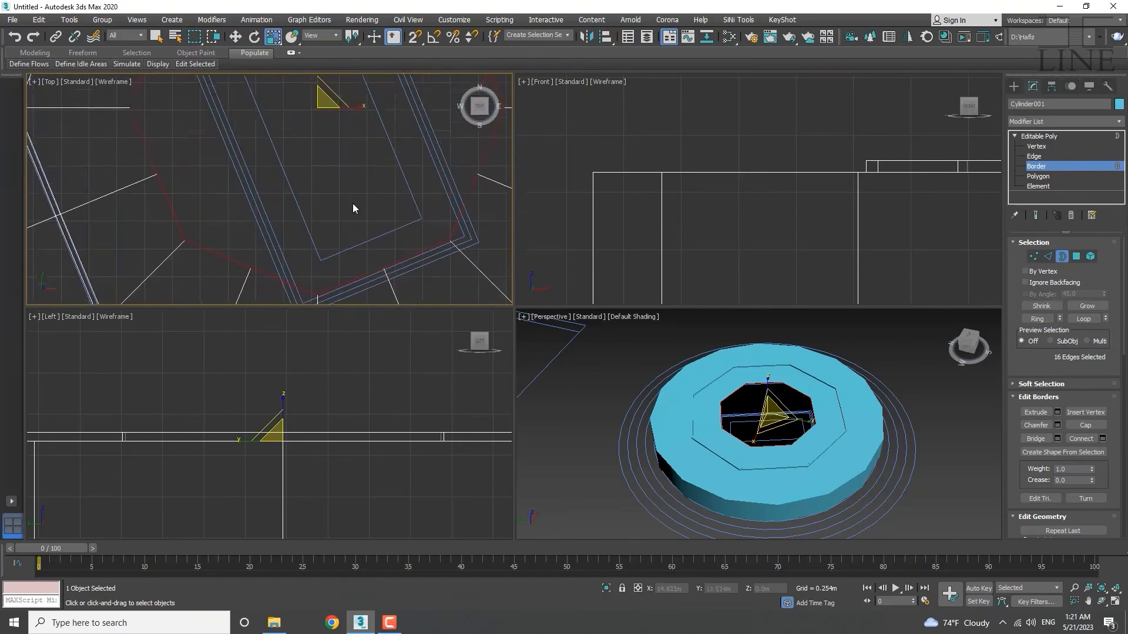
# Select three inner-border vertices and set the reference coordinate system to Local.
pyautogui.press('1')
pyautogui.scroll(5, 330, 185)
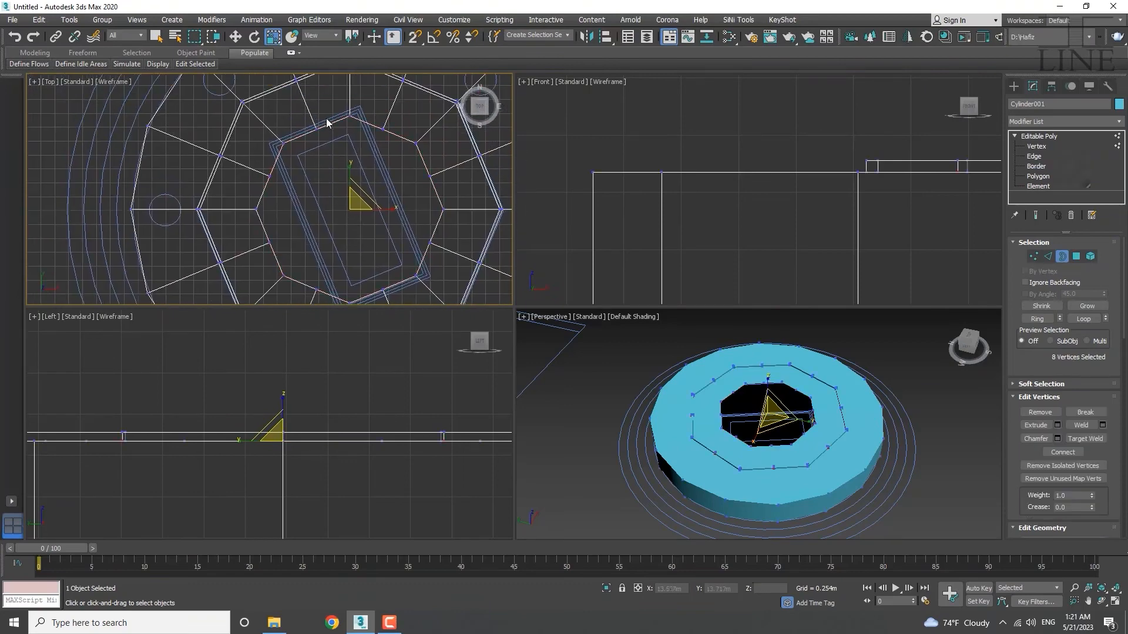
pyautogui.moveTo(258, 191); pyautogui.dragTo(171, 221)
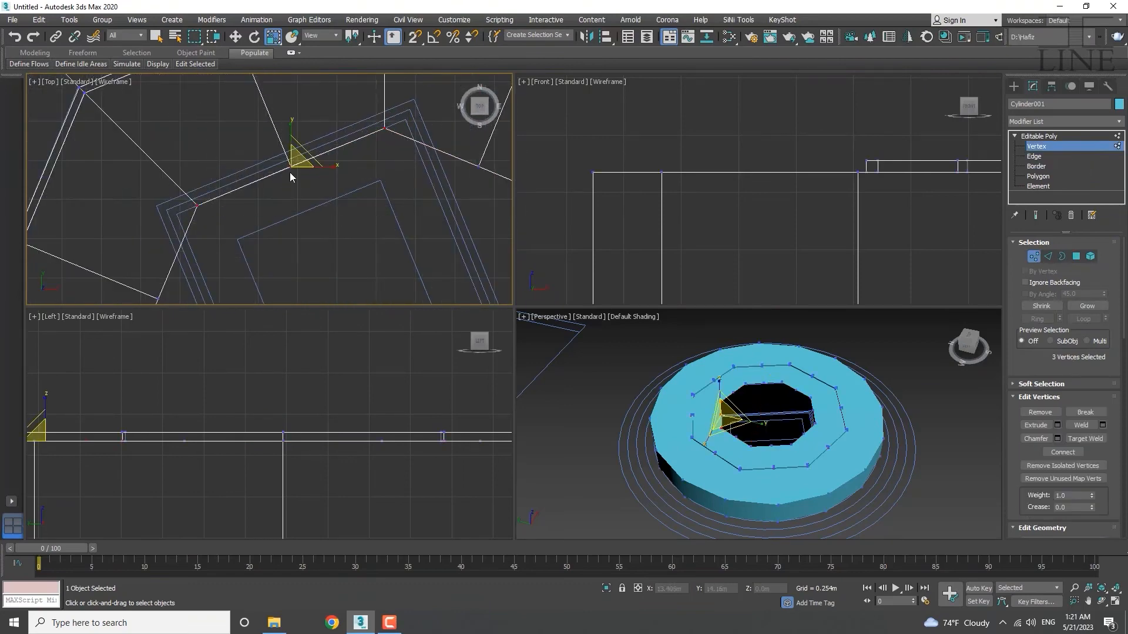
pyautogui.moveTo(287, 182); pyautogui.dragTo(279, 196, button='middle')
pyautogui.scroll(5, 271, 185)
pyautogui.scroll(-4, 326, 208)
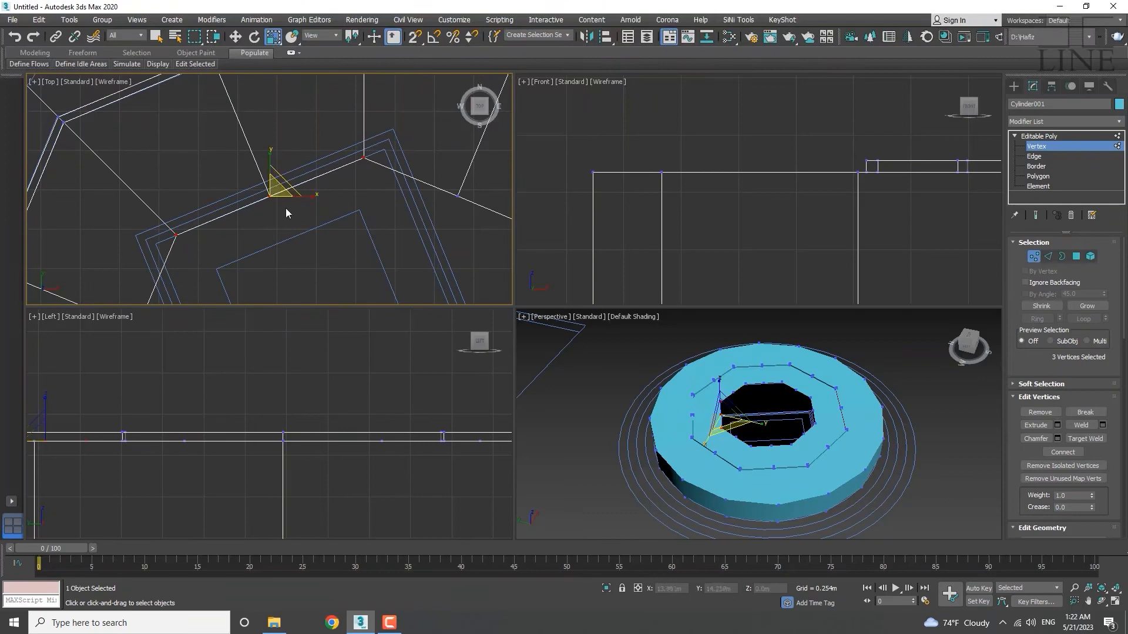
pyautogui.click(333, 37)
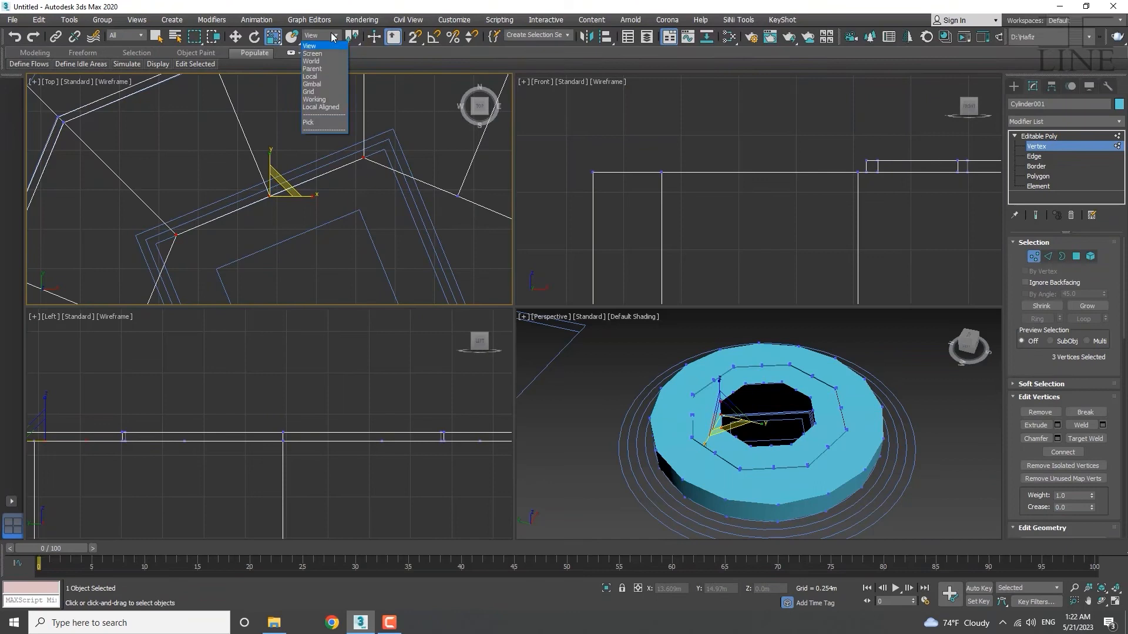
pyautogui.click(333, 37)
pyautogui.click(333, 37)
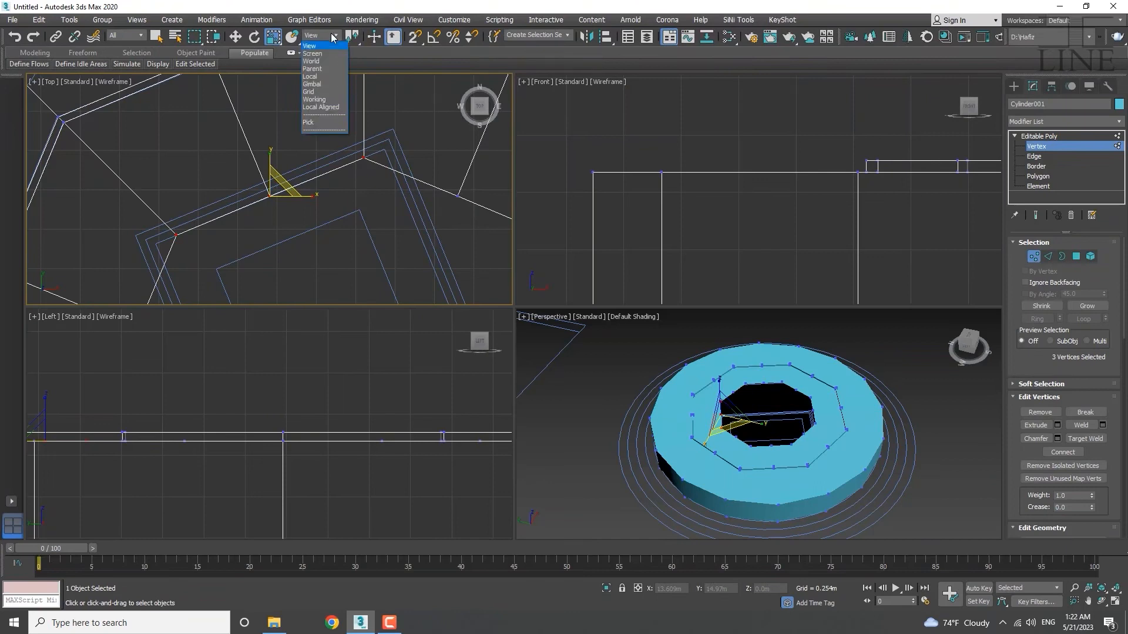
pyautogui.click(323, 76)
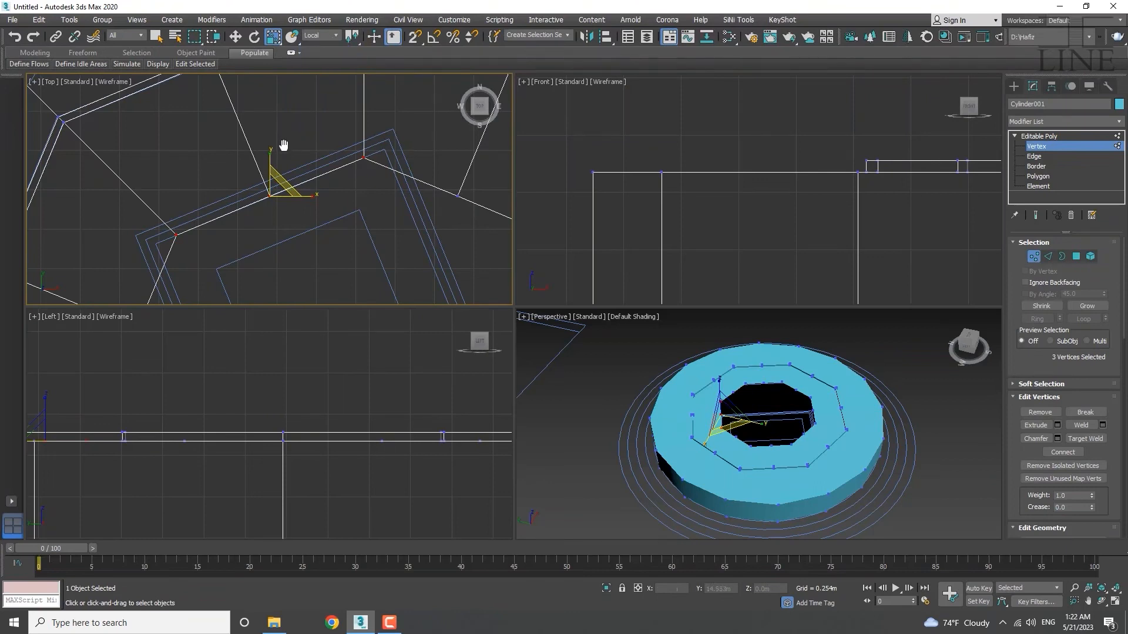
# Nudge the three selected vertices slightly along local Y.
pyautogui.moveTo(285, 142); pyautogui.dragTo(305, 179, button='middle')
pyautogui.press('w')
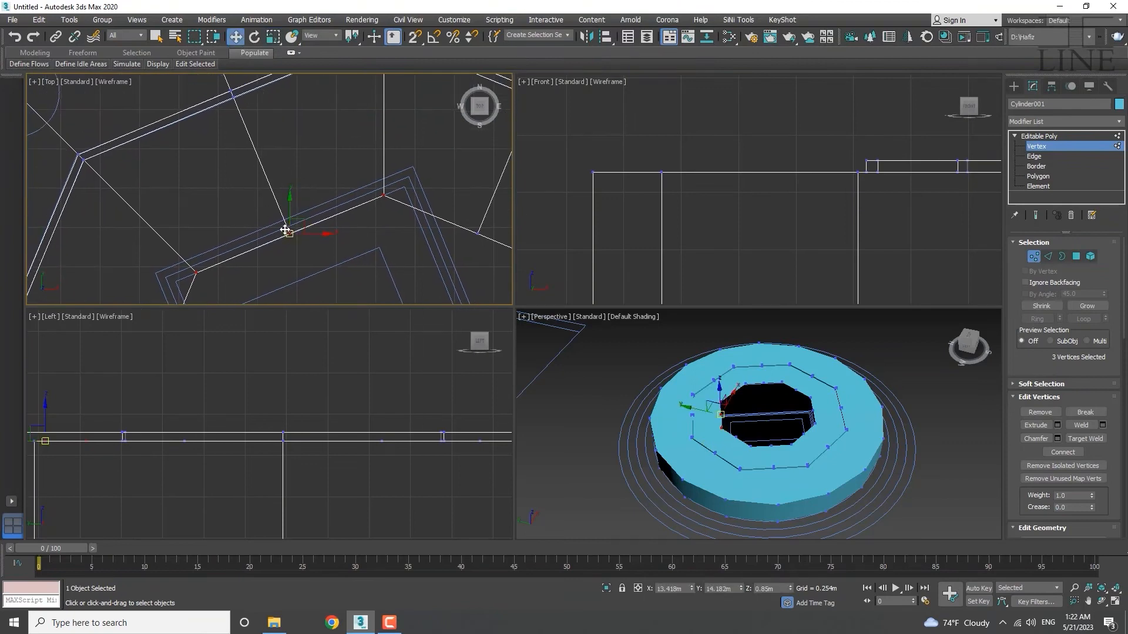
pyautogui.click(326, 37)
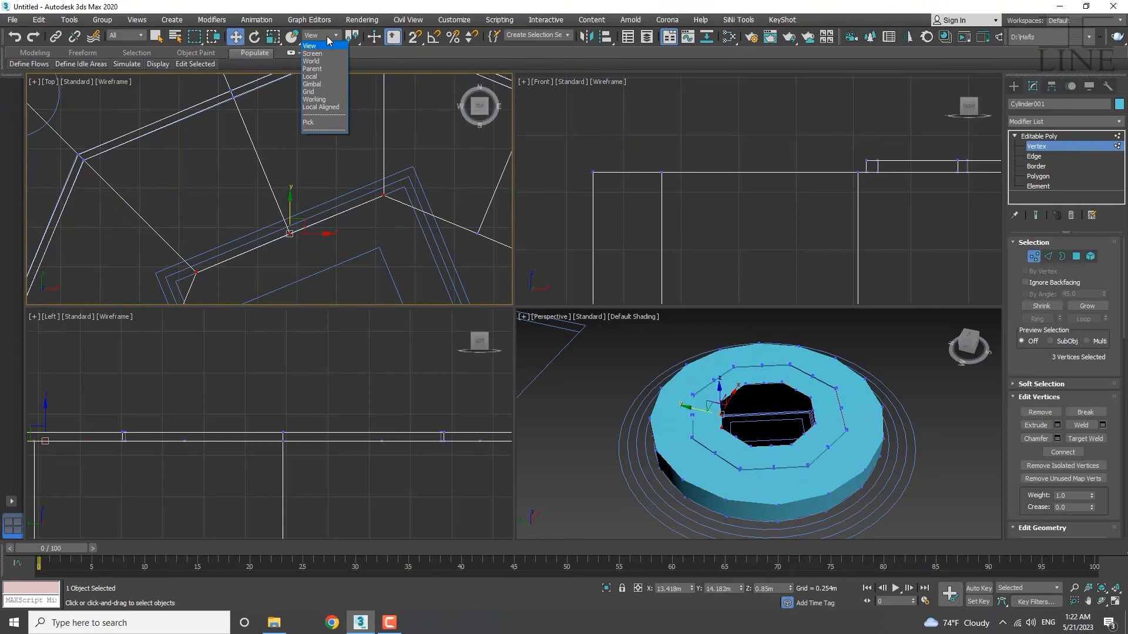
pyautogui.click(332, 78)
pyautogui.click(292, 237)
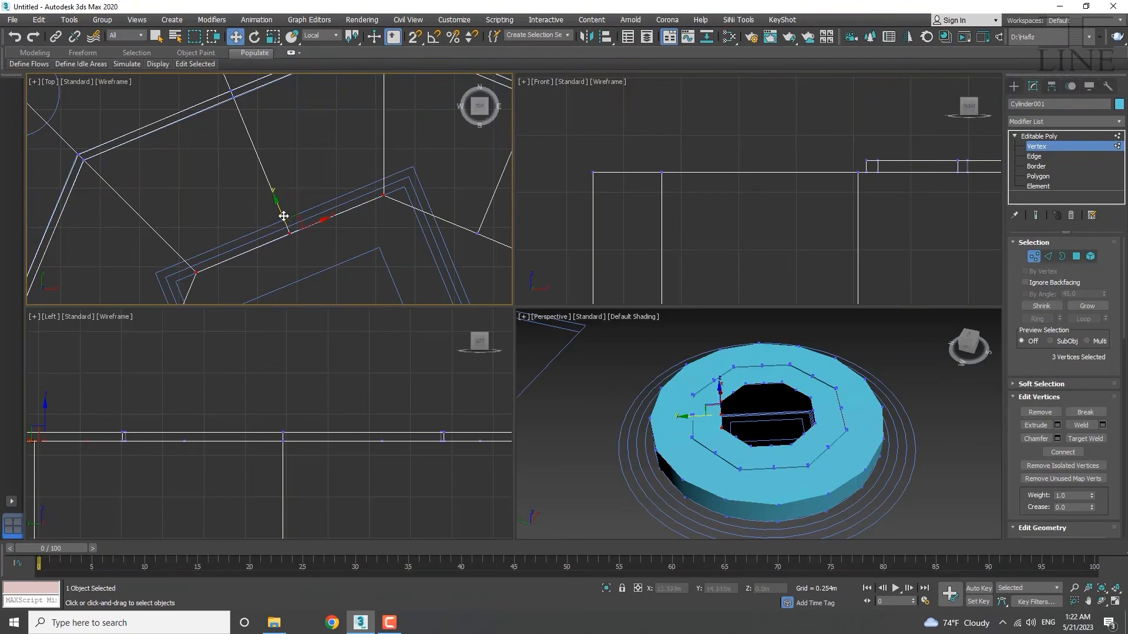
pyautogui.moveTo(278, 210); pyautogui.dragTo(280, 213)
# Select the corner vertex on the opposite inner edge and shift it slightly down along Y.
pyautogui.moveTo(296, 252); pyautogui.dragTo(278, 202, button='middle')
pyautogui.scroll(-5, 281, 201)
pyautogui.moveTo(315, 278); pyautogui.dragTo(298, 165, button='middle')
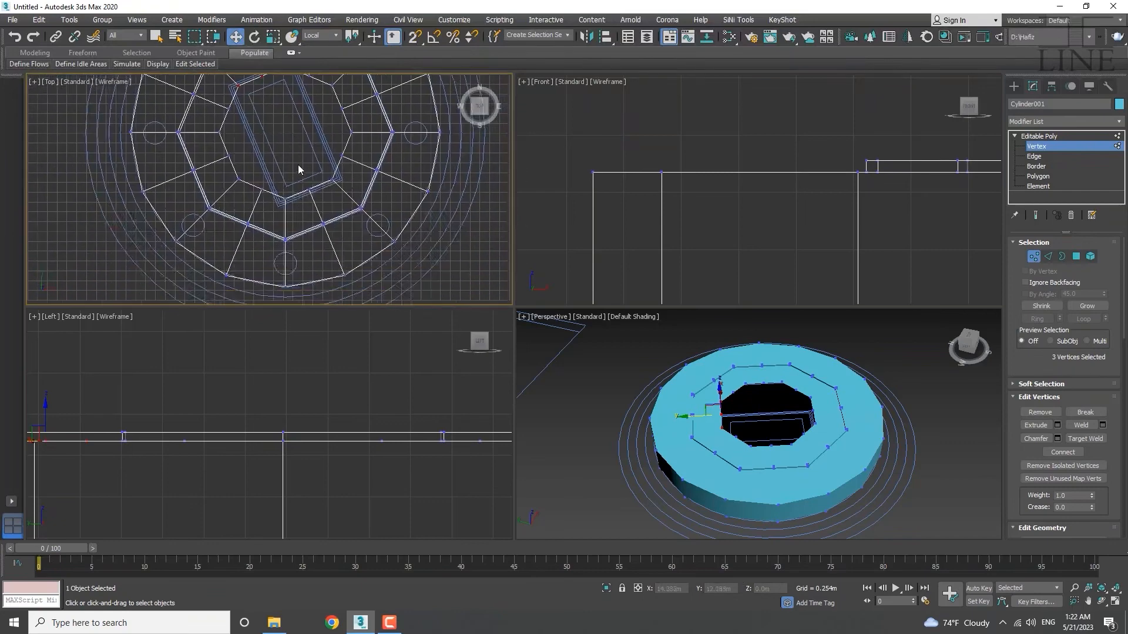
pyautogui.scroll(5, 324, 190)
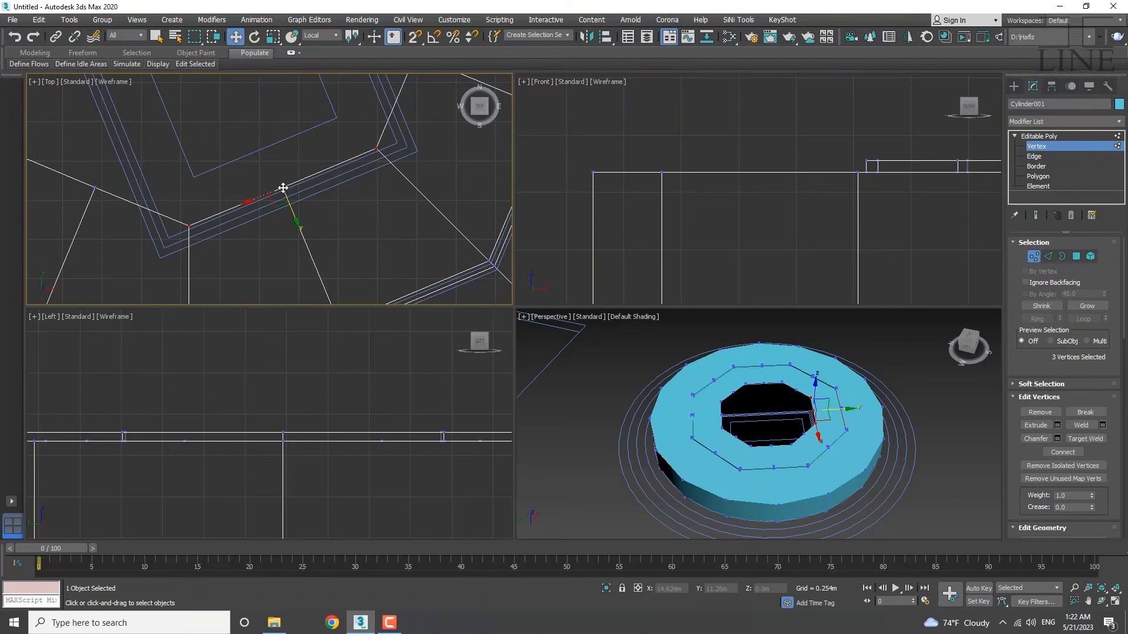
pyautogui.click(189, 233)
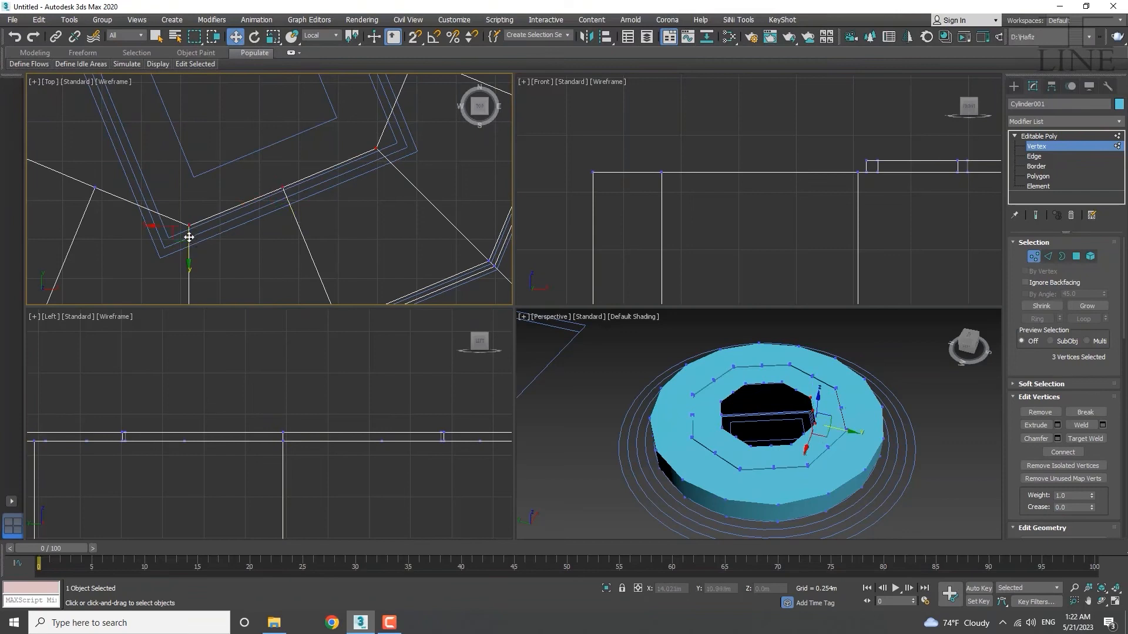
pyautogui.click(376, 146)
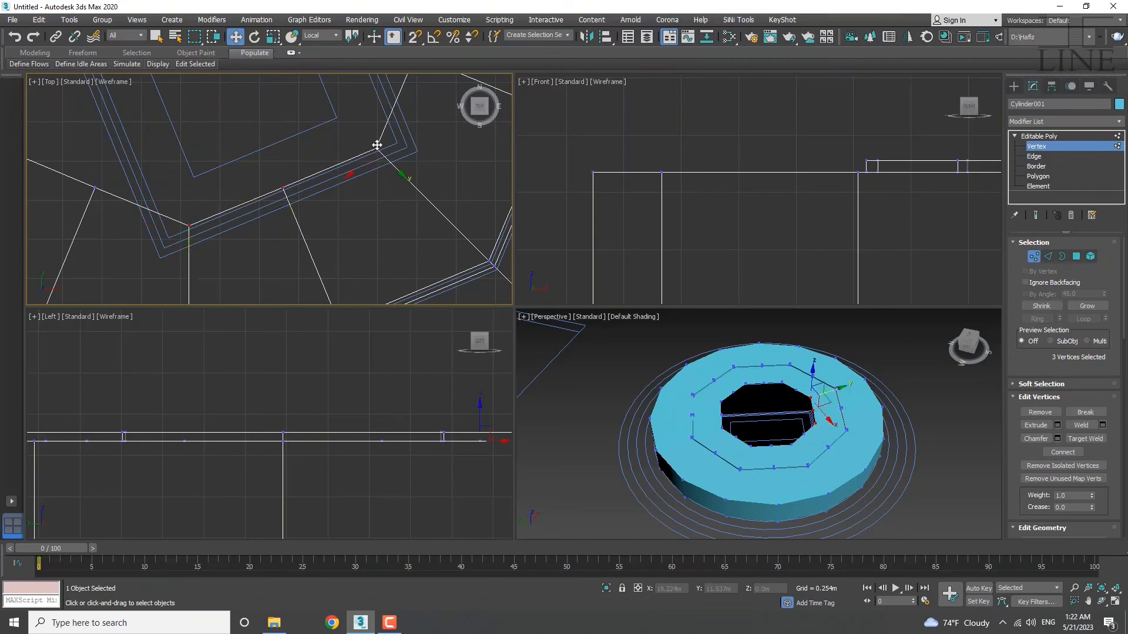
pyautogui.click(285, 196)
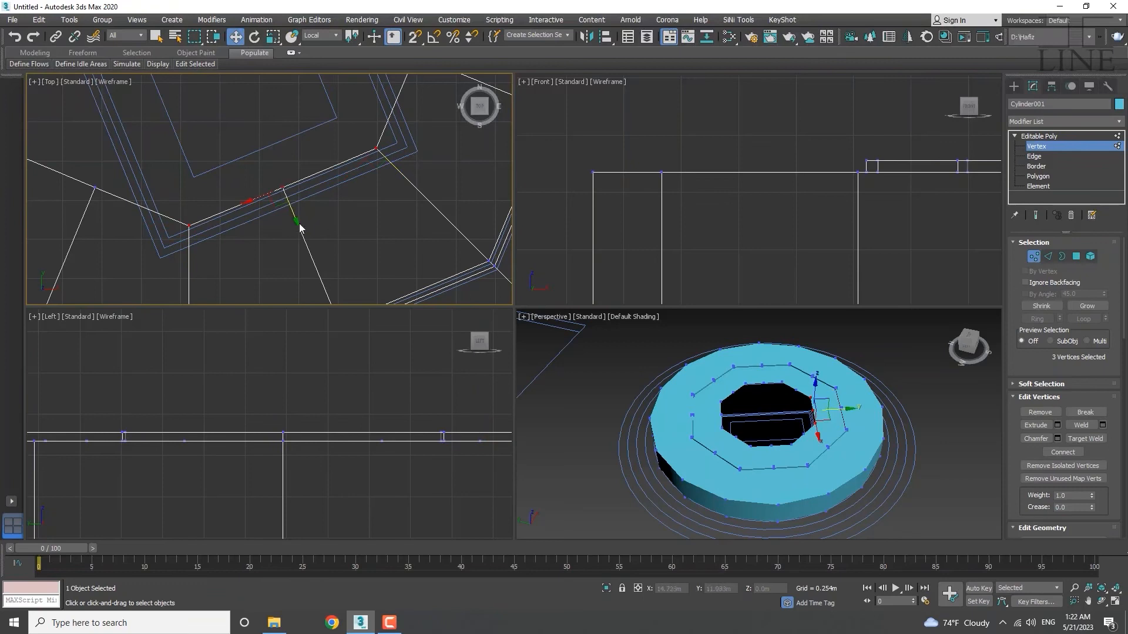
pyautogui.moveTo(296, 218); pyautogui.dragTo(297, 221)
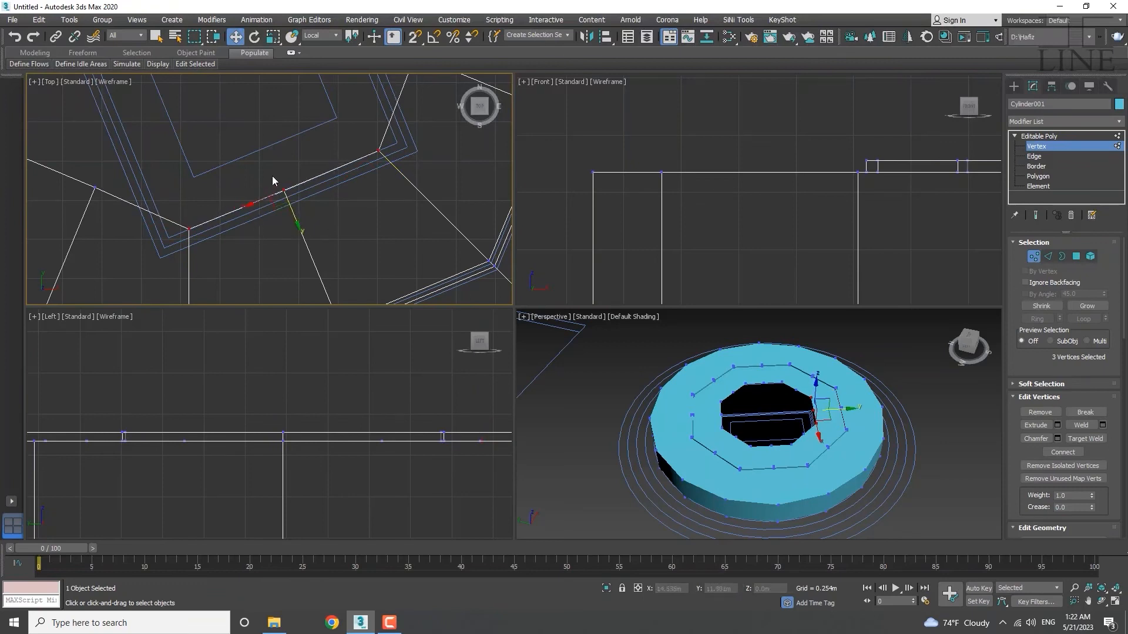
# Move three vertices on the opening's left edge to the right.
pyautogui.scroll(-5, 272, 175)
pyautogui.moveTo(274, 180); pyautogui.dragTo(292, 258, button='middle')
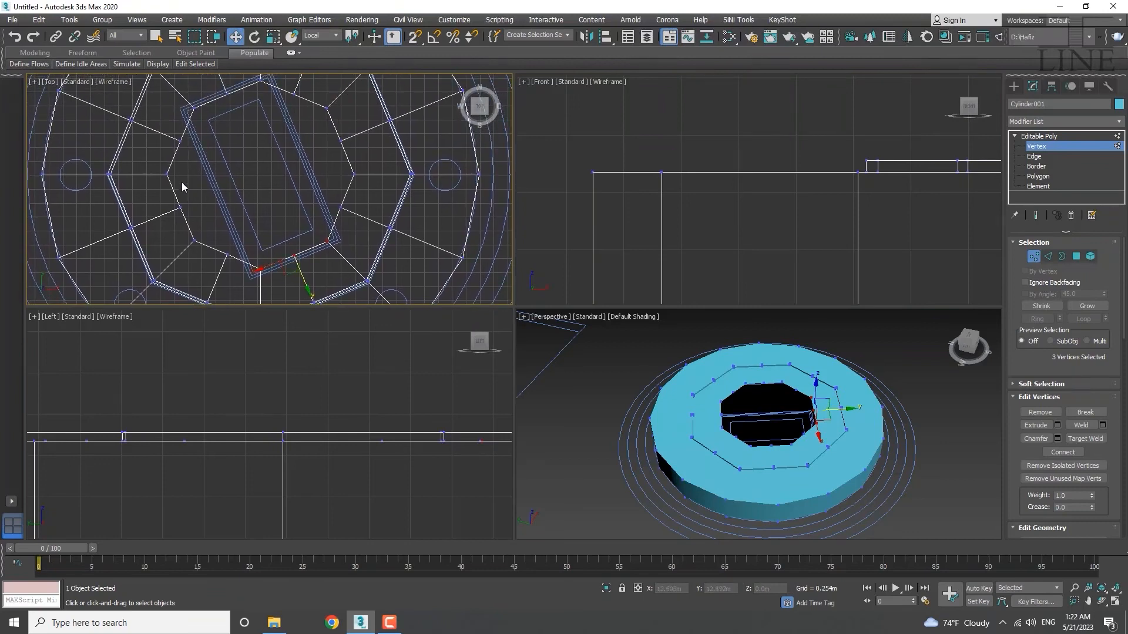
pyautogui.moveTo(157, 253); pyautogui.dragTo(158, 253)
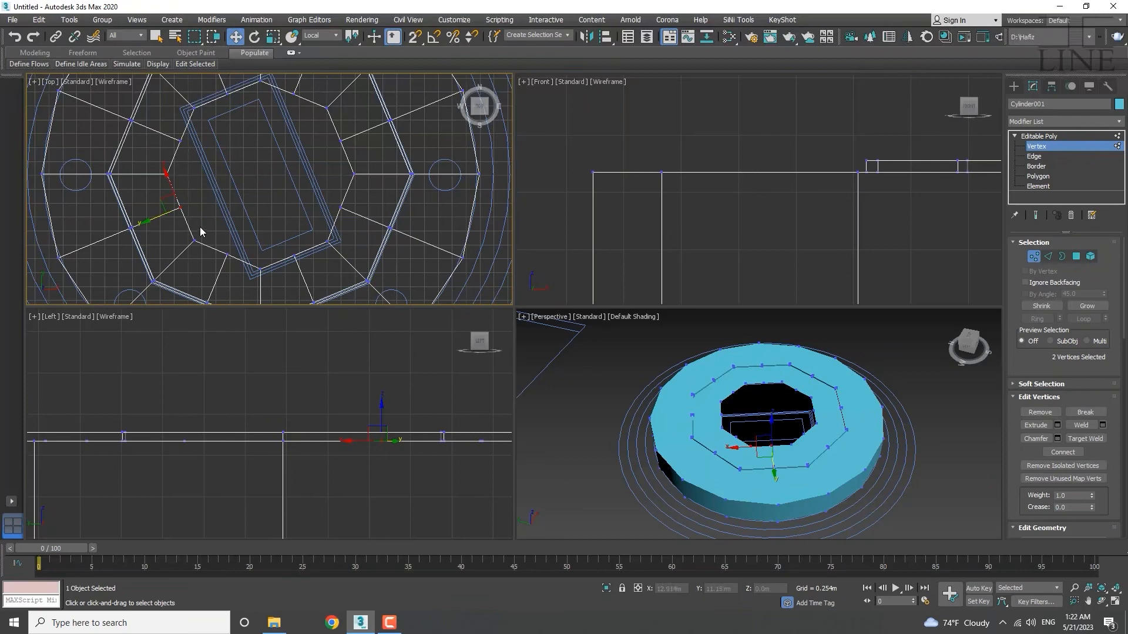
pyautogui.keyDown('ctrl'); pyautogui.click(187, 237); pyautogui.keyUp('ctrl')
pyautogui.moveTo(156, 219); pyautogui.dragTo(190, 210)
# Select vertex 107 on its own.
pyautogui.scroll(4, 212, 197)
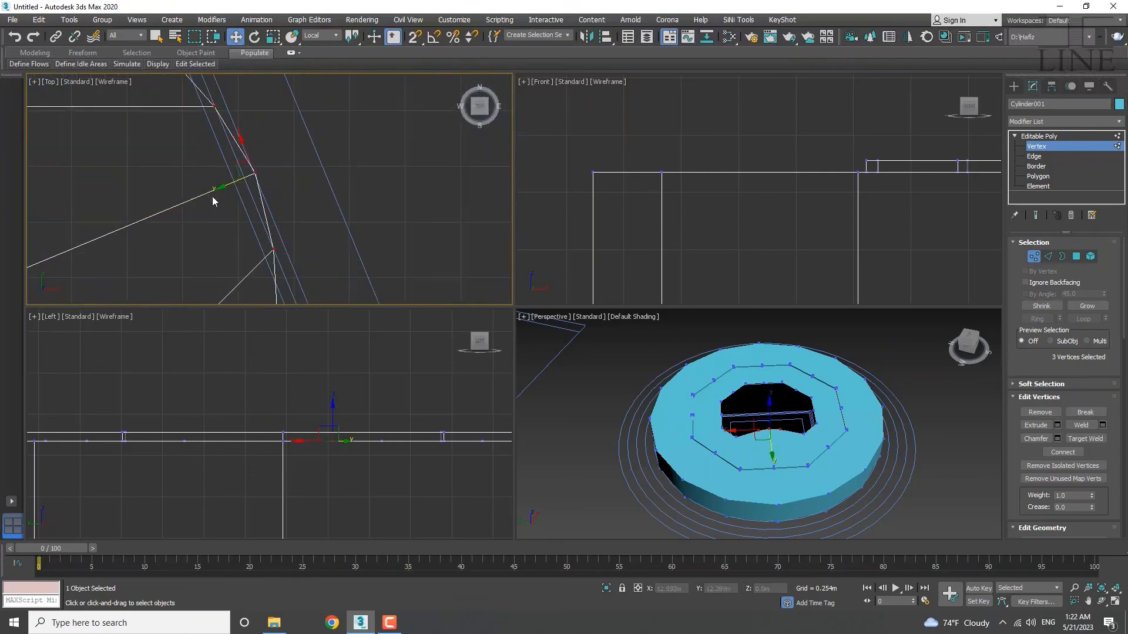
pyautogui.click(274, 252)
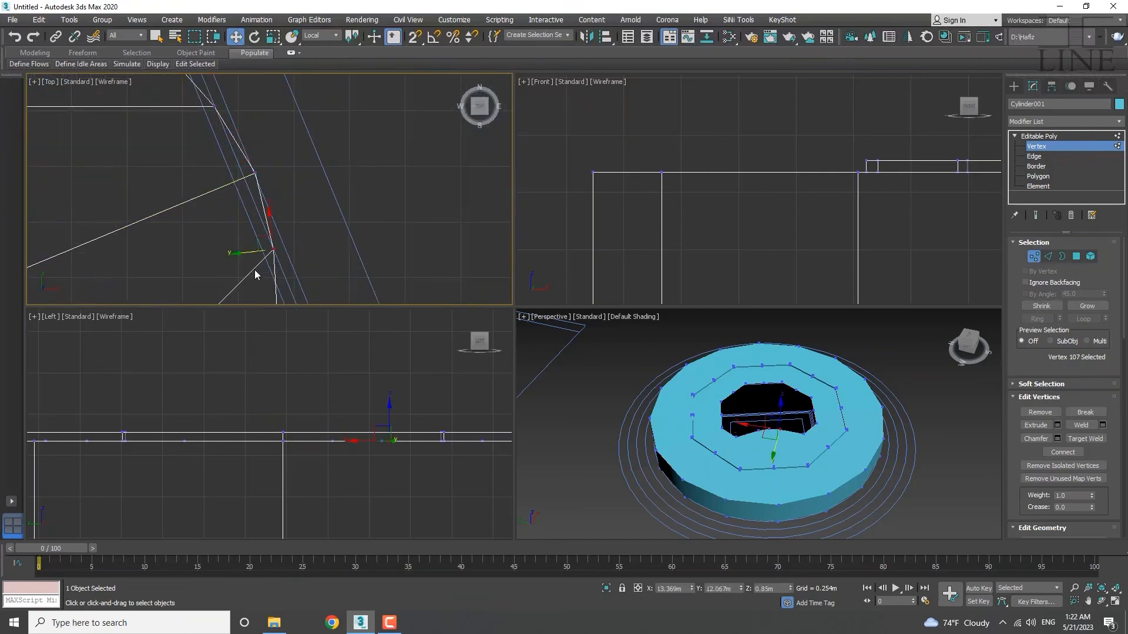
pyautogui.scroll(-2, 220, 202)
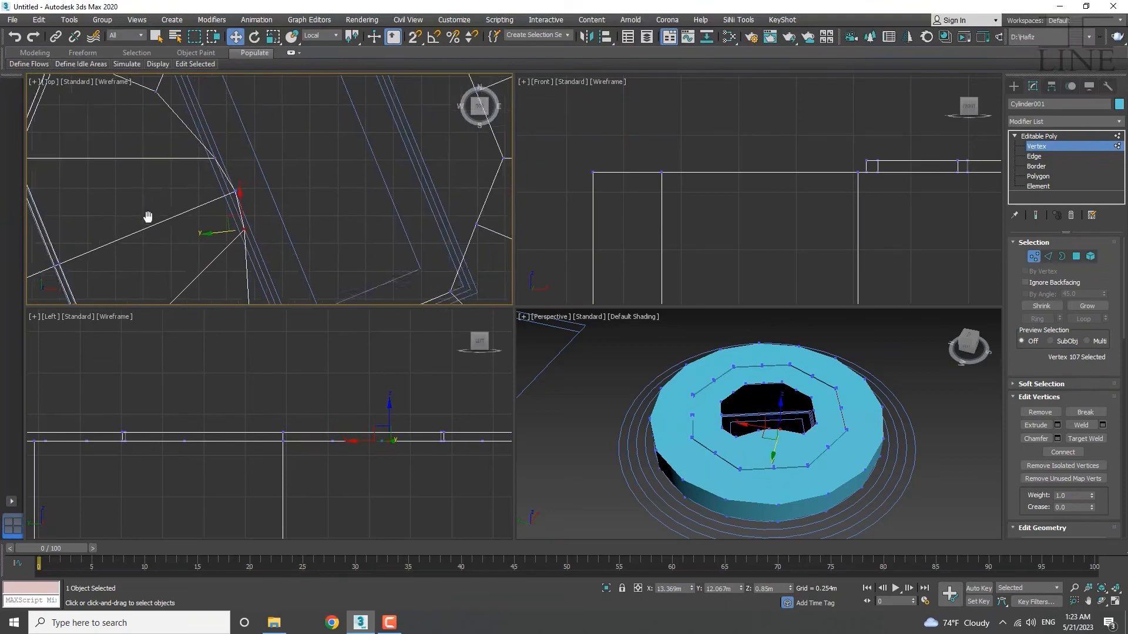
pyautogui.scroll(-3, 164, 182)
pyautogui.scroll(3, 156, 171)
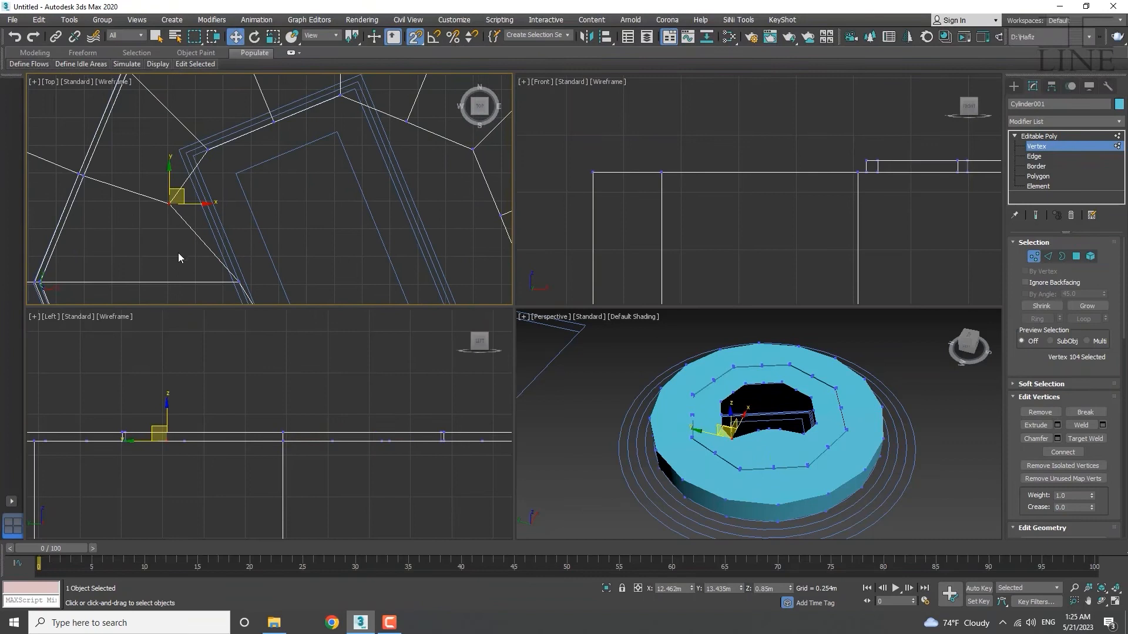
pyautogui.moveTo(179, 258); pyautogui.dragTo(182, 254, button='middle')
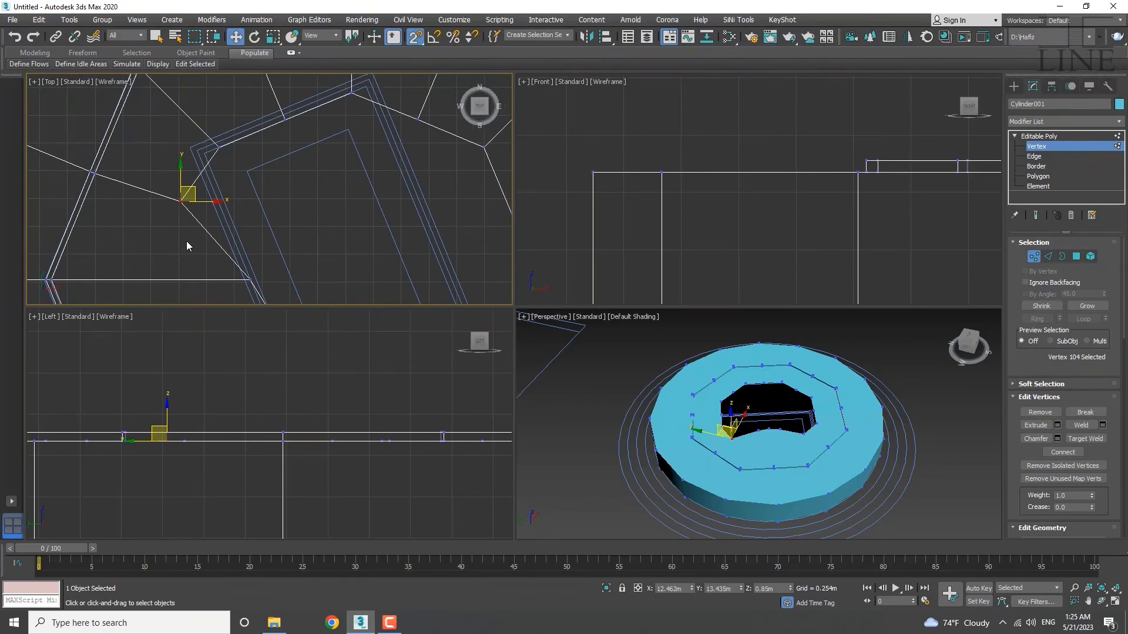
# Turn off snaps and, in View coordinates, move the selected vertex up and right onto the outline.
pyautogui.press('s')
pyautogui.moveTo(176, 235); pyautogui.dragTo(191, 271, button='middle')
pyautogui.scroll(3, 198, 238)
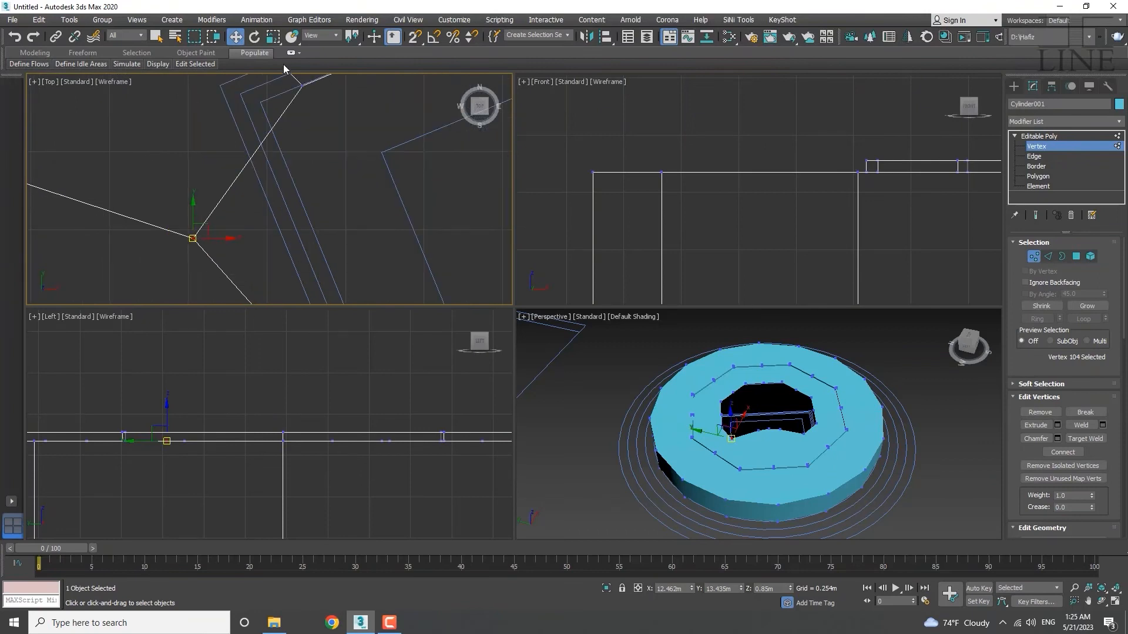
pyautogui.click(320, 34)
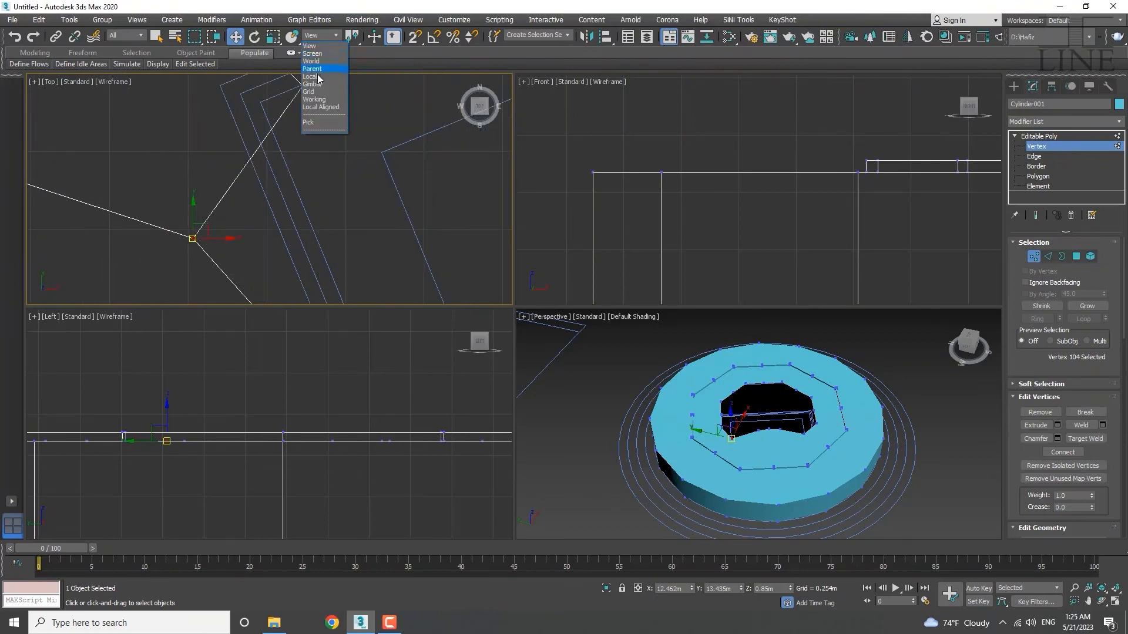
pyautogui.click(311, 76)
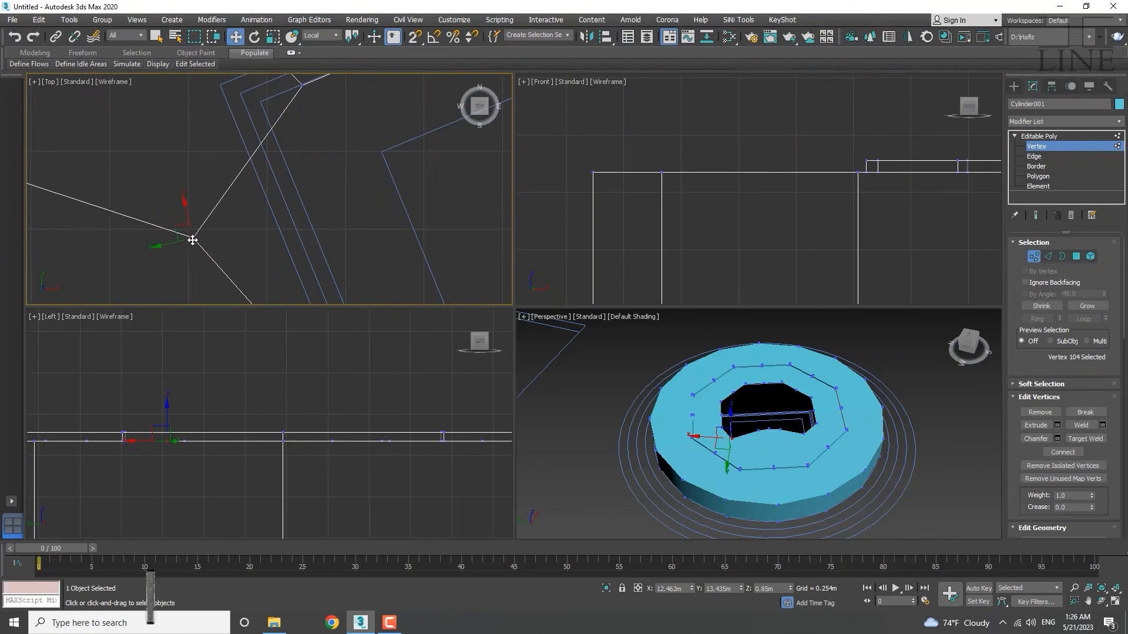
pyautogui.moveTo(193, 238); pyautogui.dragTo(246, 238)
pyautogui.rightClick(246, 238)
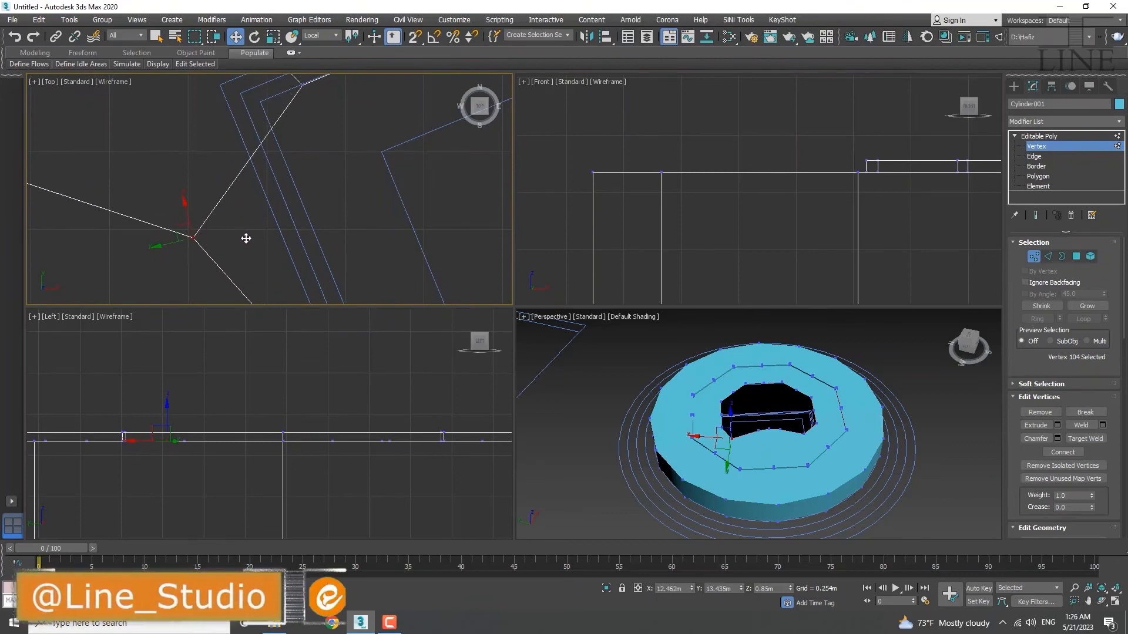
pyautogui.click(320, 35)
pyautogui.click(317, 46)
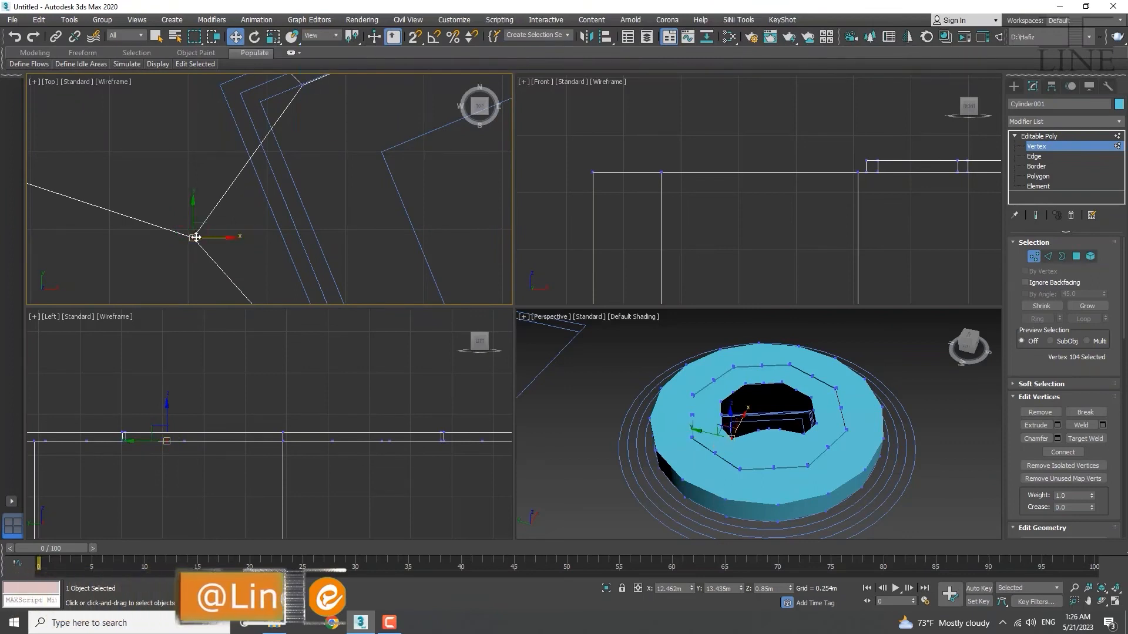
pyautogui.moveTo(193, 239); pyautogui.dragTo(263, 102)
# Move vertices 105 and 107 across the XY plane onto the block outline.
pyautogui.scroll(-5, 287, 158)
pyautogui.moveTo(311, 242); pyautogui.dragTo(254, 241, button='middle')
pyautogui.scroll(5, 256, 229)
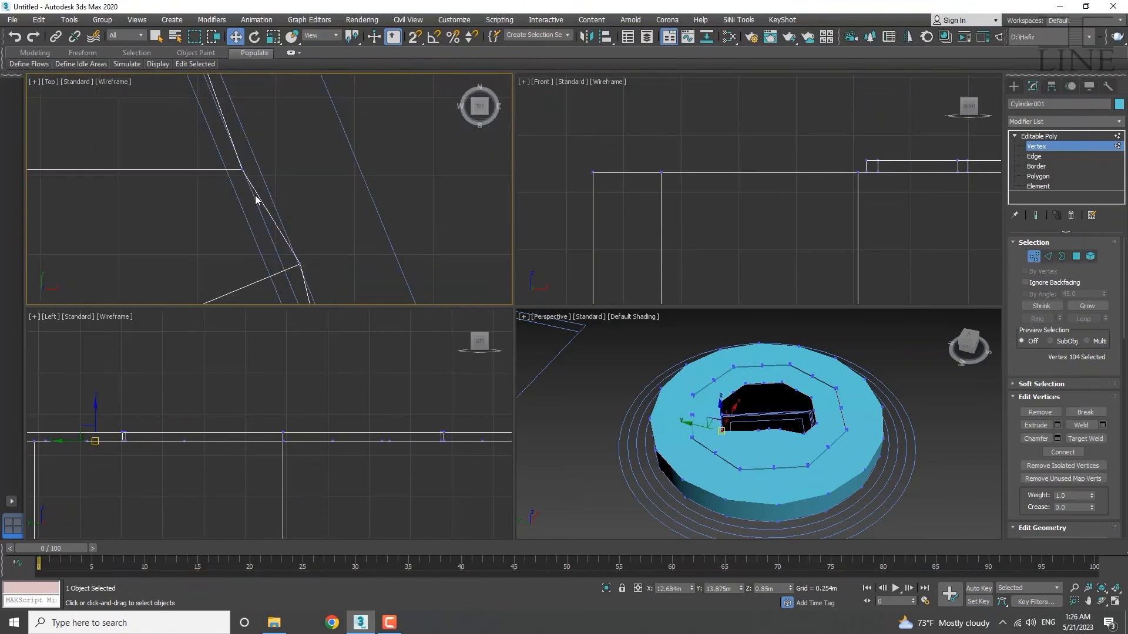
pyautogui.click(242, 170)
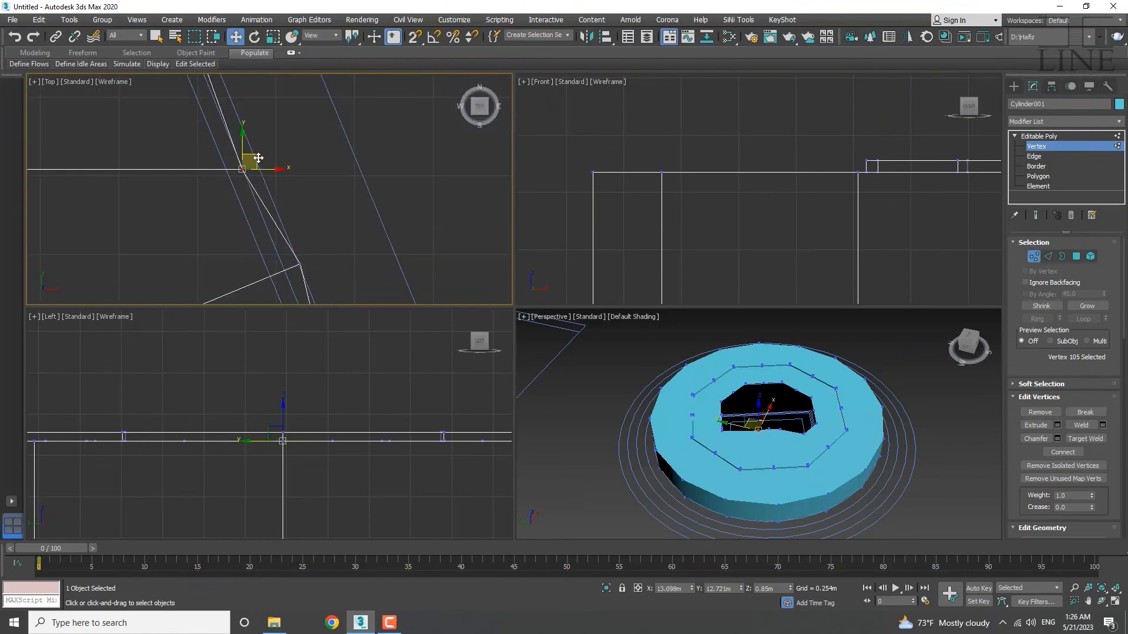
pyautogui.moveTo(258, 156); pyautogui.dragTo(271, 147)
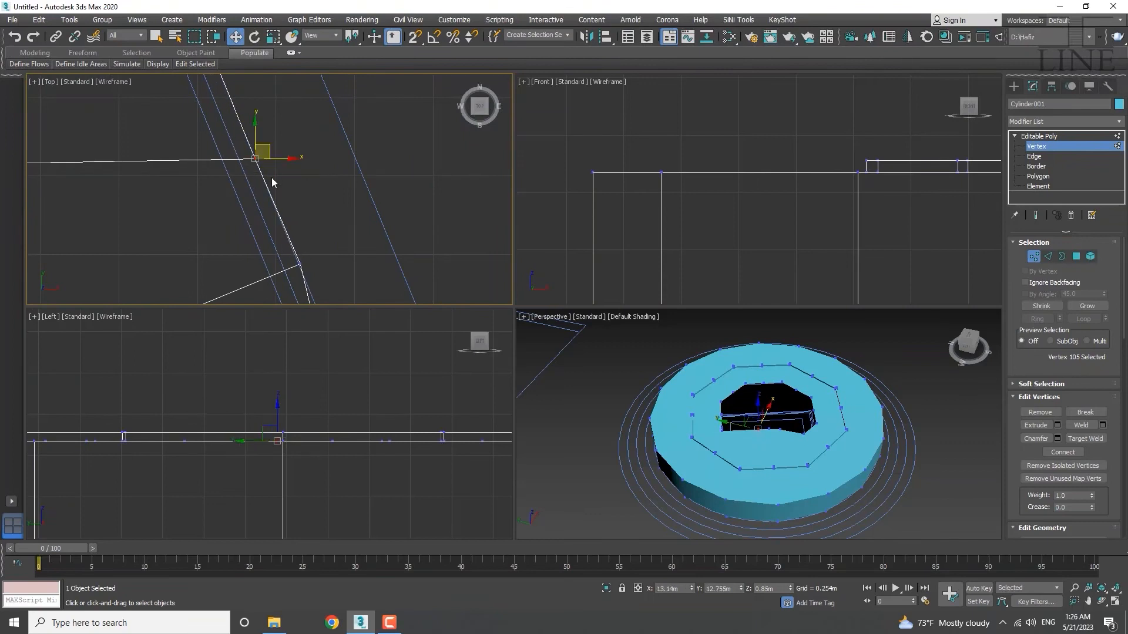
pyautogui.scroll(-5, 272, 178)
pyautogui.moveTo(292, 234); pyautogui.dragTo(264, 190, button='middle')
pyautogui.click(262, 202)
pyautogui.scroll(3, 269, 206)
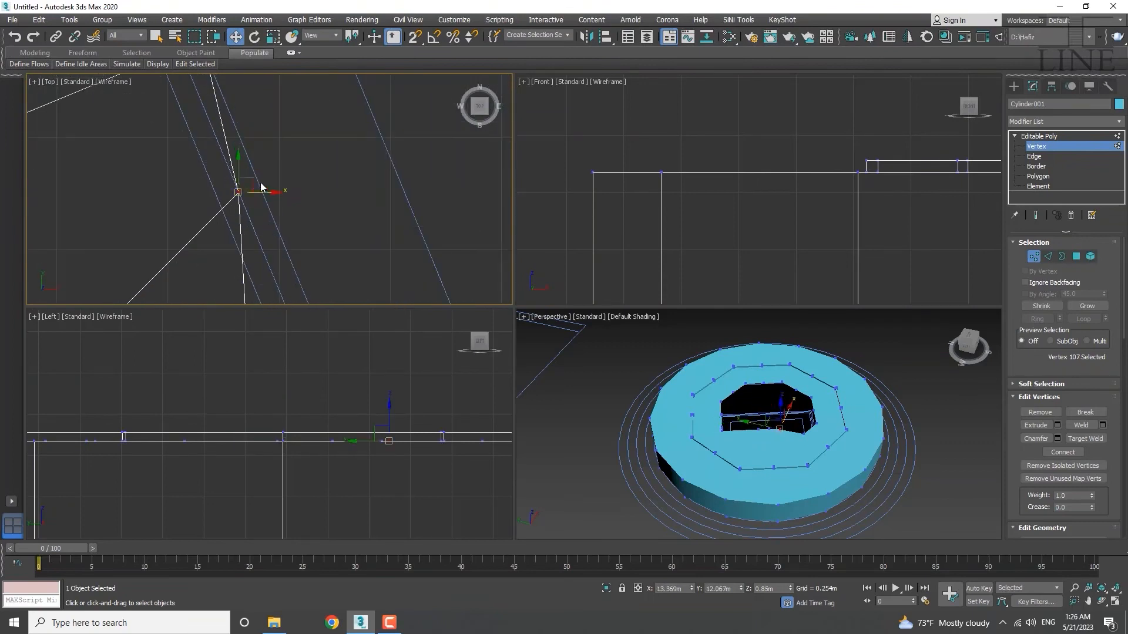
pyautogui.moveTo(250, 188); pyautogui.dragTo(270, 175)
# Nudge vertex 106 slightly lower and move vertex 108 up and right onto the outline.
pyautogui.scroll(-5, 257, 119)
pyautogui.moveTo(257, 118); pyautogui.dragTo(244, 157, button='middle')
pyautogui.scroll(4, 245, 157)
pyautogui.click(230, 179)
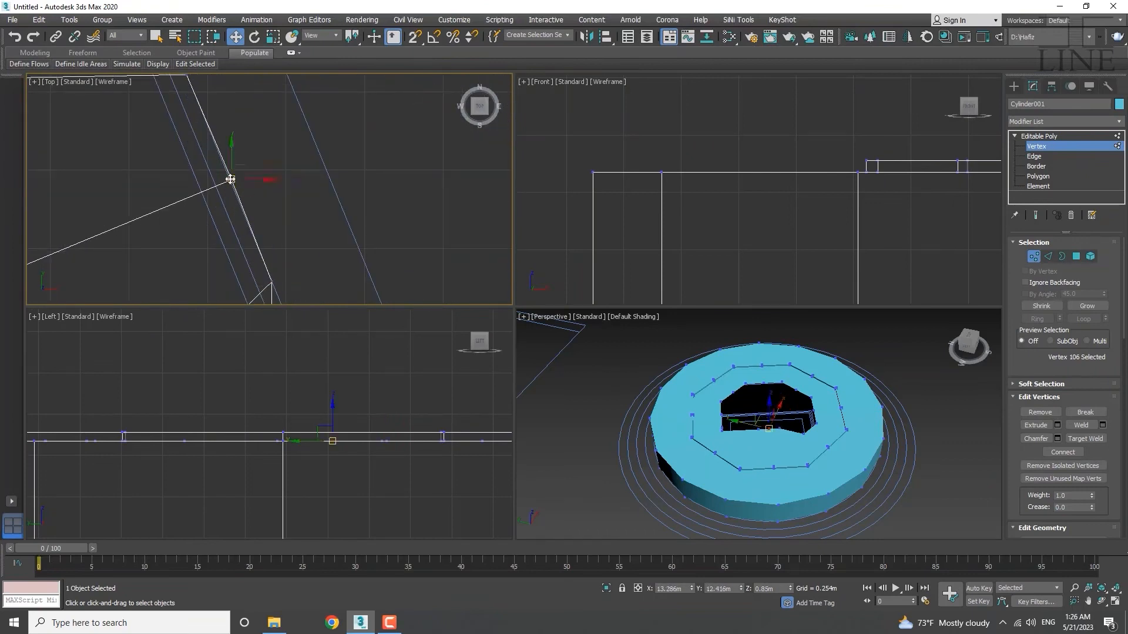
pyautogui.scroll(3, 231, 179)
pyautogui.moveTo(244, 169); pyautogui.dragTo(242, 171)
pyautogui.scroll(-5, 300, 147)
pyautogui.moveTo(289, 157); pyautogui.dragTo(169, 111, button='middle')
pyautogui.click(217, 221)
pyautogui.scroll(4, 221, 219)
pyautogui.moveTo(221, 208); pyautogui.dragTo(325, 280)
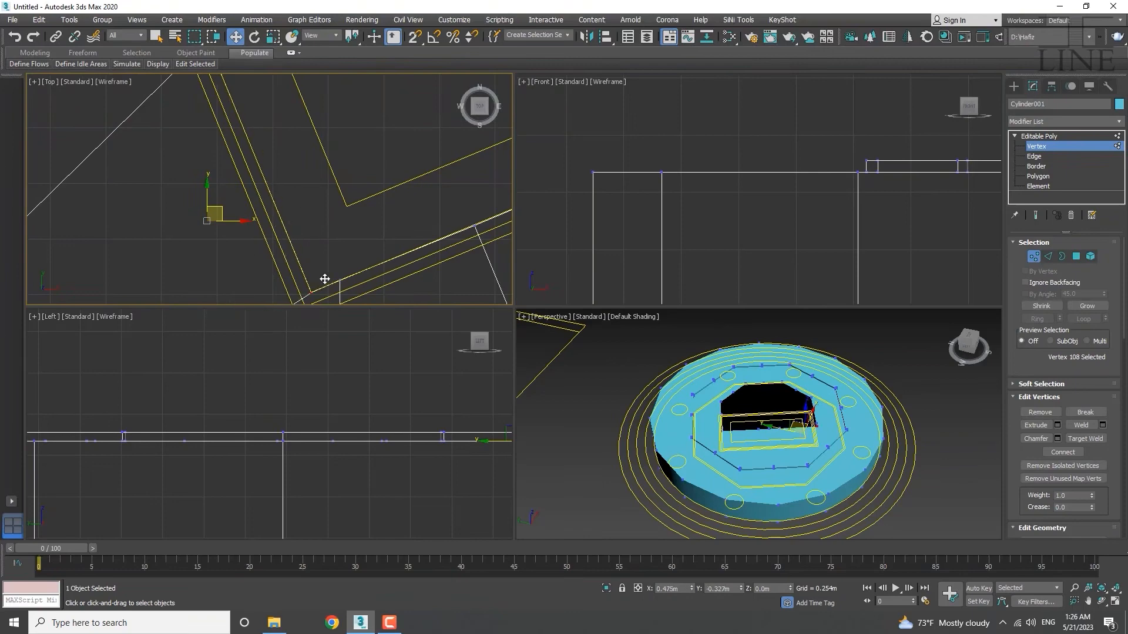
# Move vertex 112 down and left, then box-select three inner-edge vertices.
pyautogui.scroll(-5, 282, 199)
pyautogui.scroll(4, 277, 208)
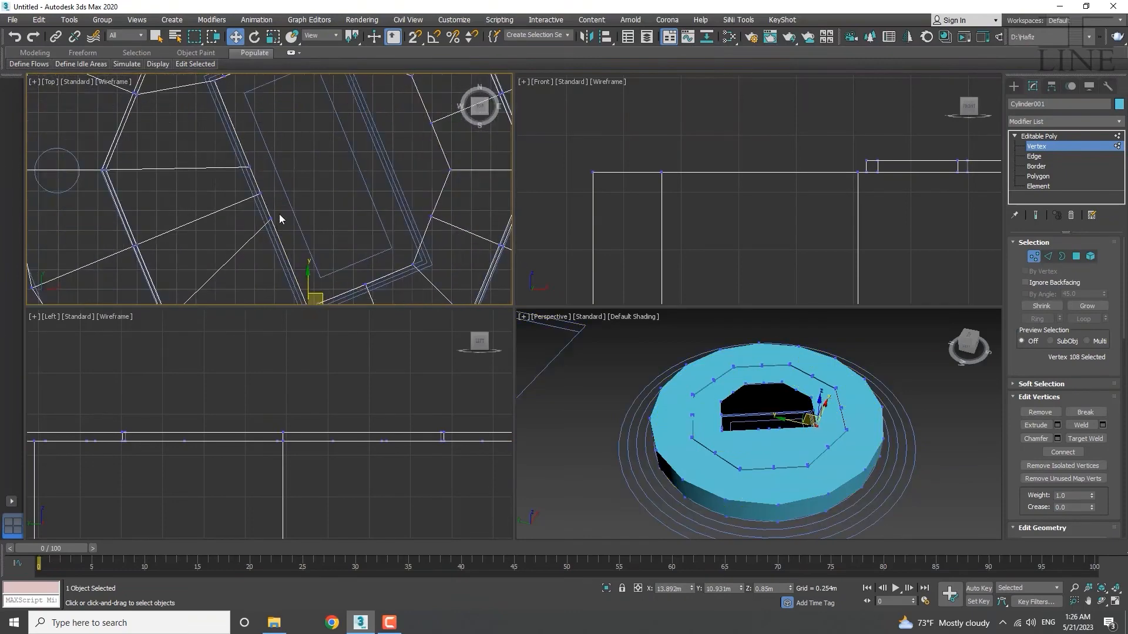
pyautogui.scroll(-5, 280, 214)
pyautogui.scroll(5, 241, 217)
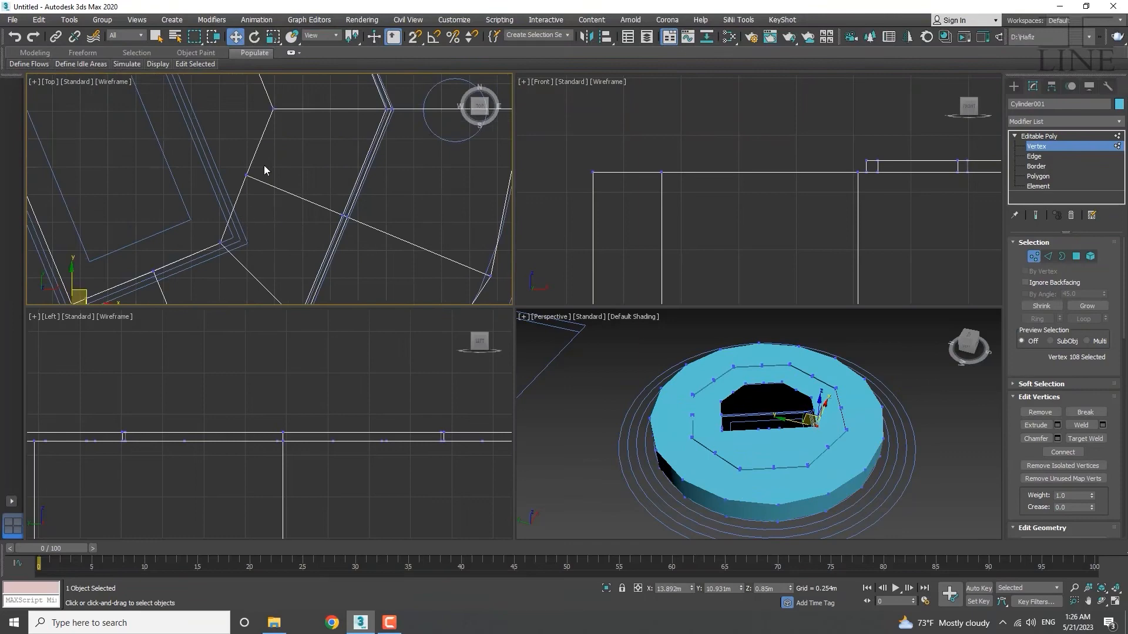
pyautogui.click(246, 174)
pyautogui.scroll(4, 250, 211)
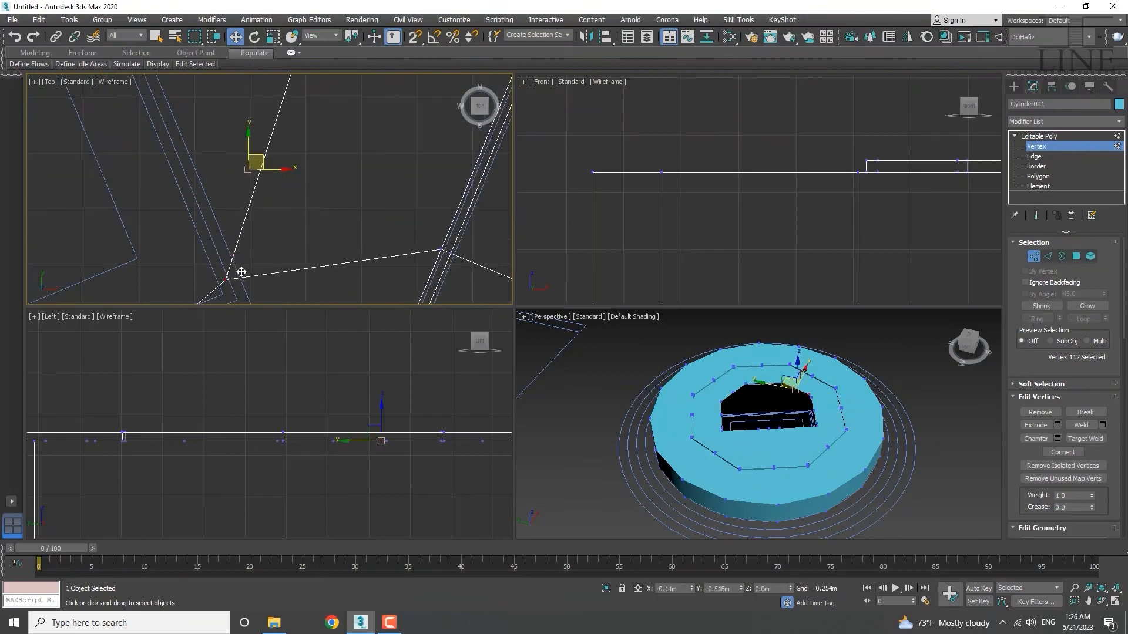
pyautogui.moveTo(241, 272); pyautogui.dragTo(240, 278)
pyautogui.scroll(-5, 253, 226)
pyautogui.moveTo(280, 156); pyautogui.dragTo(280, 217, button='middle')
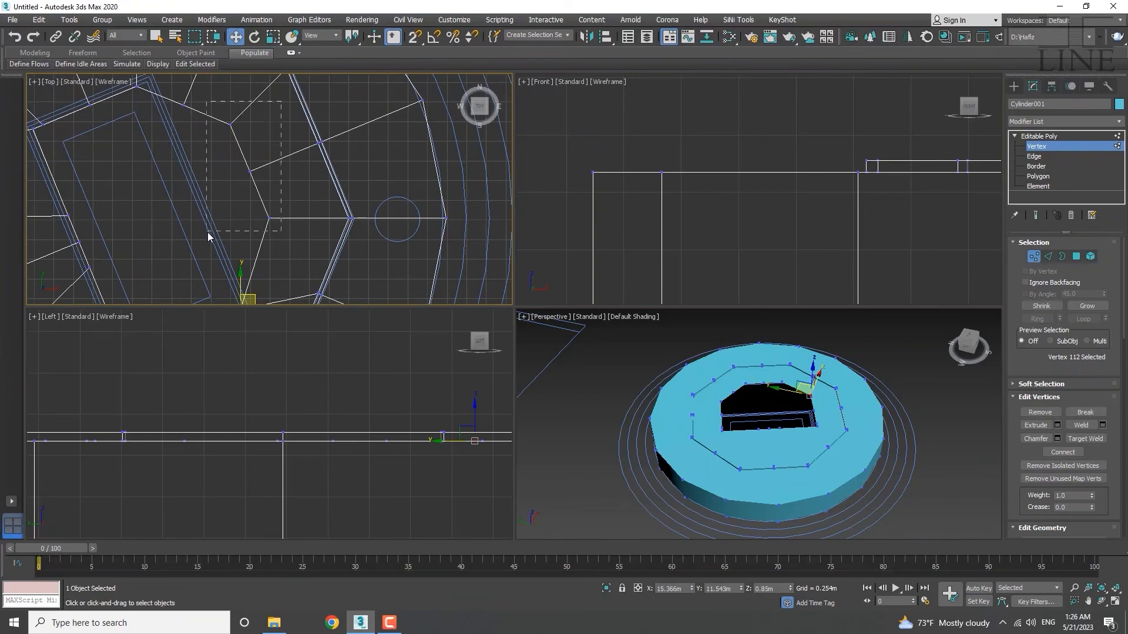
pyautogui.moveTo(208, 232); pyautogui.dragTo(208, 232)
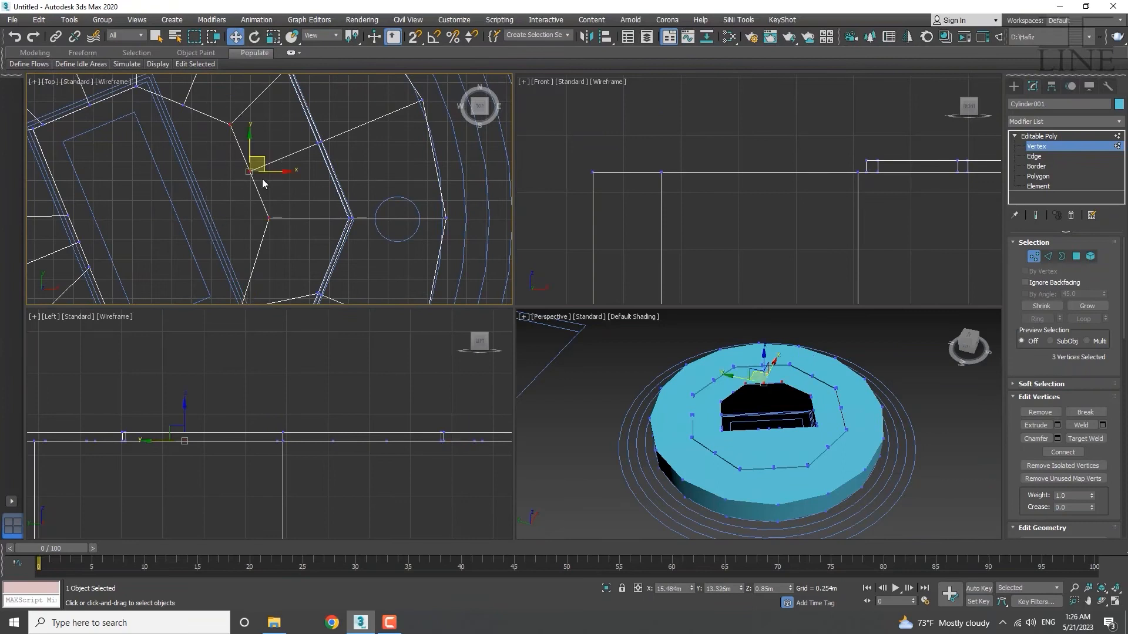
# In Local coordinates, shift the three vertices left and place vertex 97 on the outline.
pyautogui.click(329, 38)
pyautogui.click(324, 77)
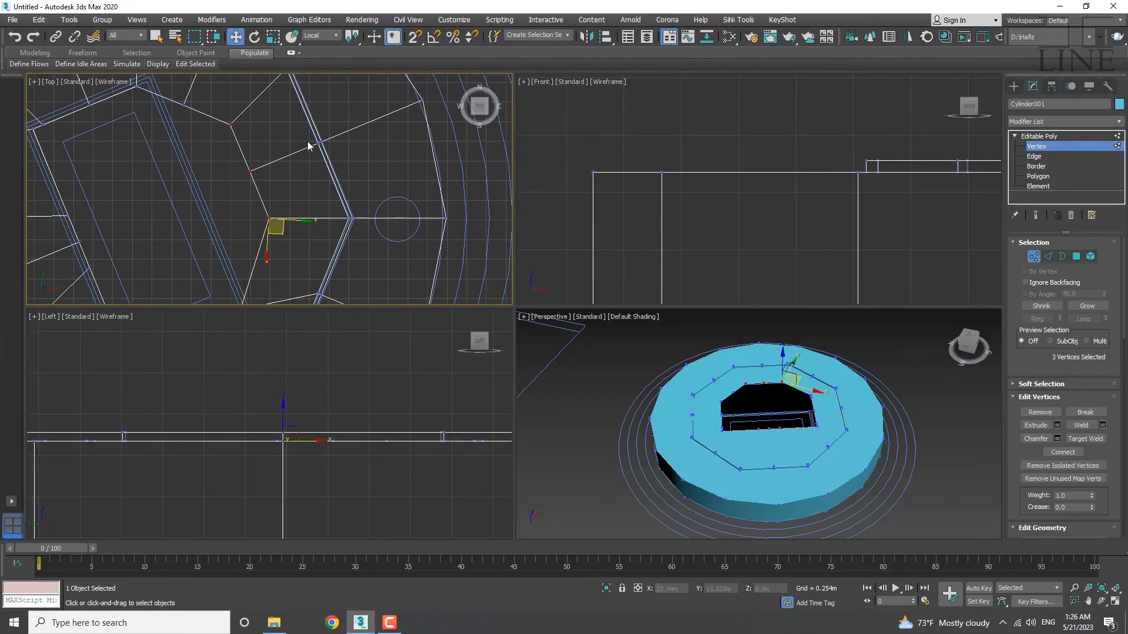
pyautogui.moveTo(284, 155); pyautogui.dragTo(174, 262)
pyautogui.scroll(5, 215, 201)
pyautogui.moveTo(207, 258); pyautogui.dragTo(266, 213, button='middle')
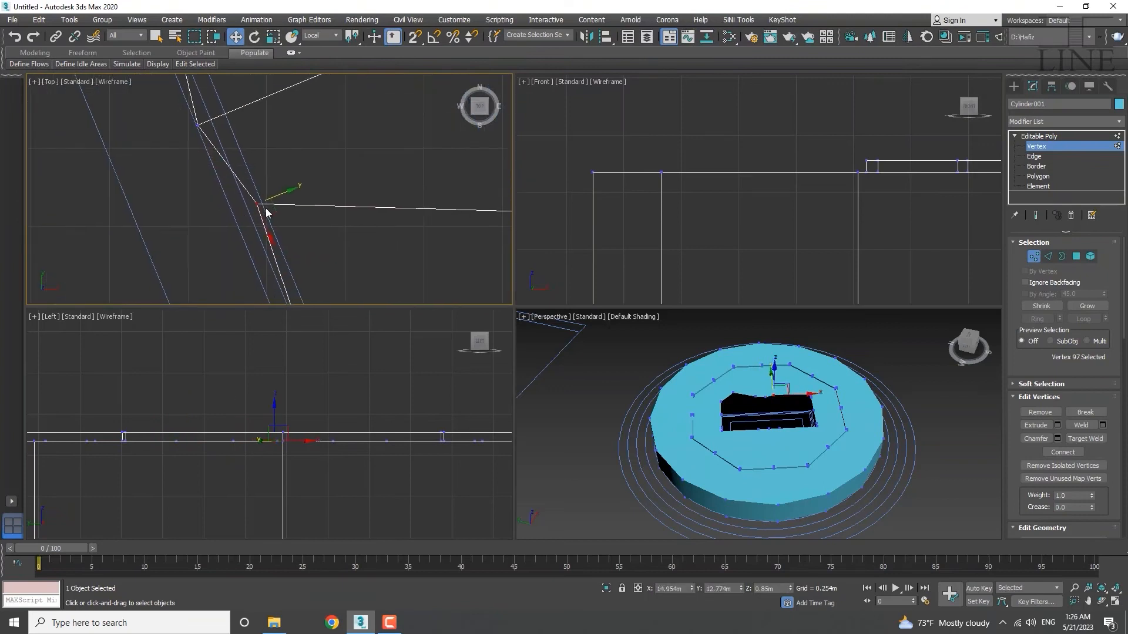
pyautogui.moveTo(280, 193); pyautogui.dragTo(249, 201)
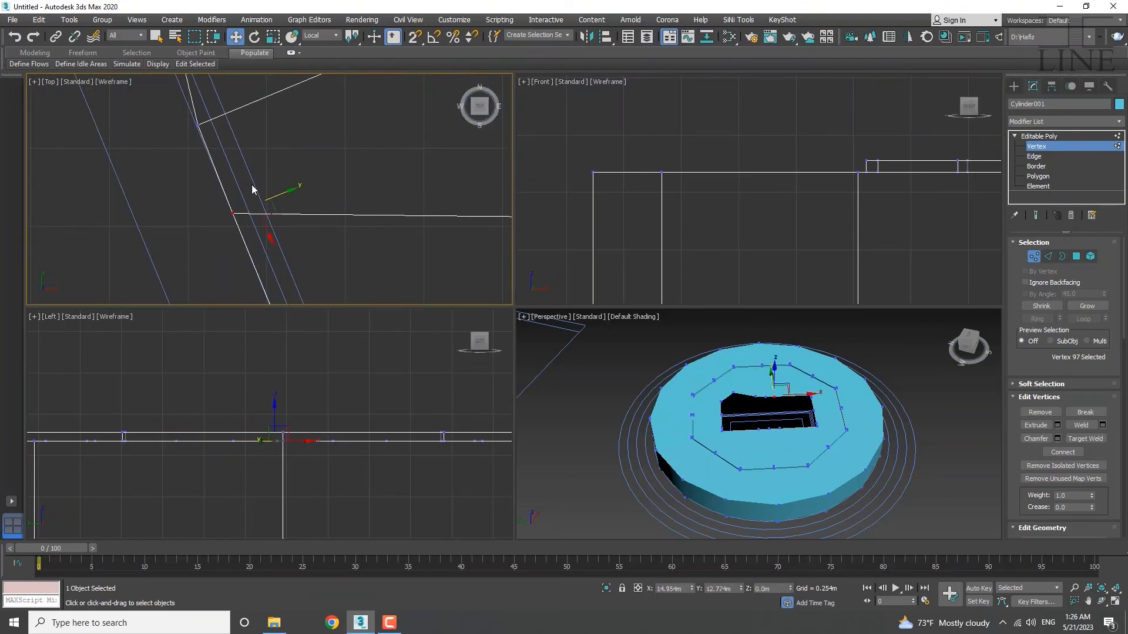
pyautogui.moveTo(249, 200); pyautogui.dragTo(304, 364, button='middle')
# Move vertices 99 and 100 onto the outline corner, then marquee-select five edge vertices.
pyautogui.moveTo(270, 162); pyautogui.dragTo(207, 189)
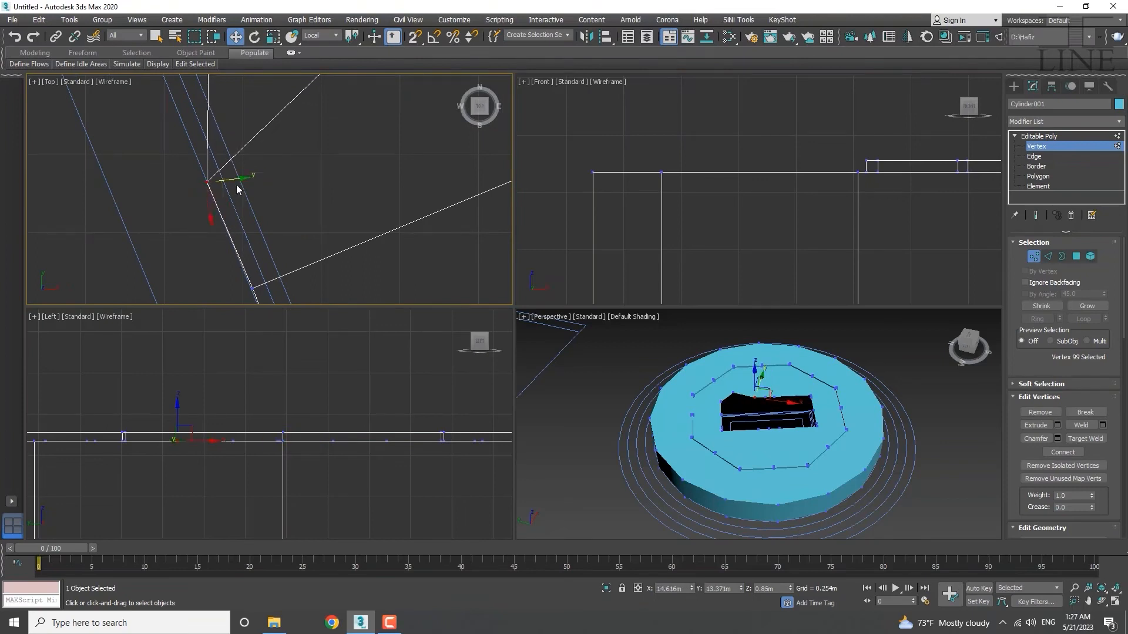
pyautogui.scroll(-3, 237, 189)
pyautogui.moveTo(236, 194); pyautogui.dragTo(242, 300, button='middle')
pyautogui.moveTo(256, 184); pyautogui.dragTo(145, 150)
pyautogui.scroll(3, 240, 194)
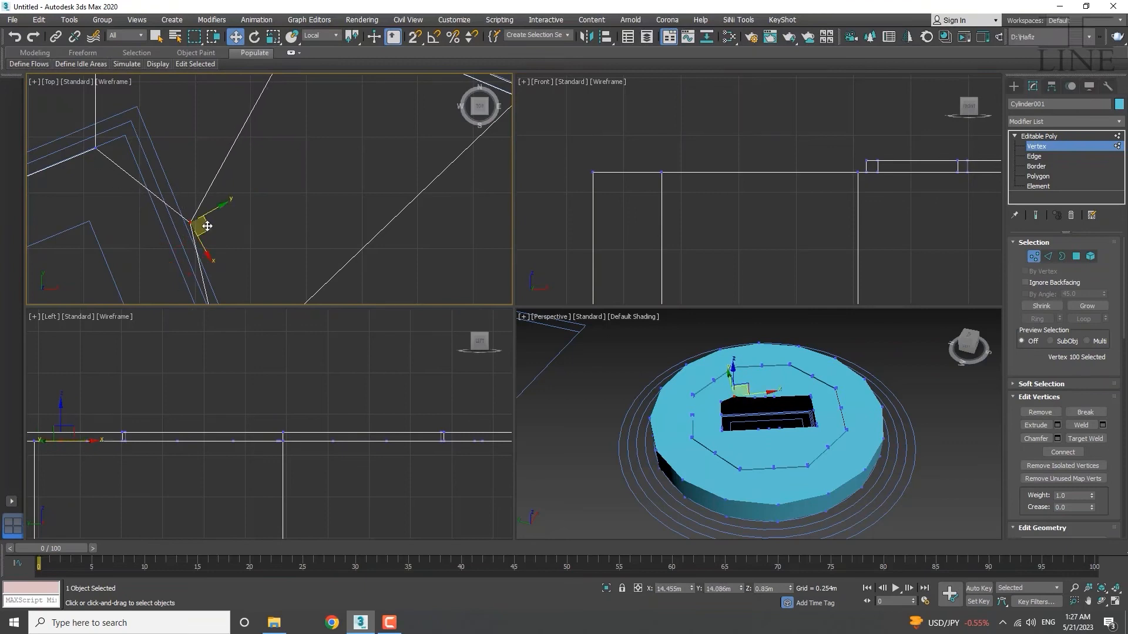
pyautogui.moveTo(204, 226); pyautogui.dragTo(142, 140)
pyautogui.scroll(-6, 244, 206)
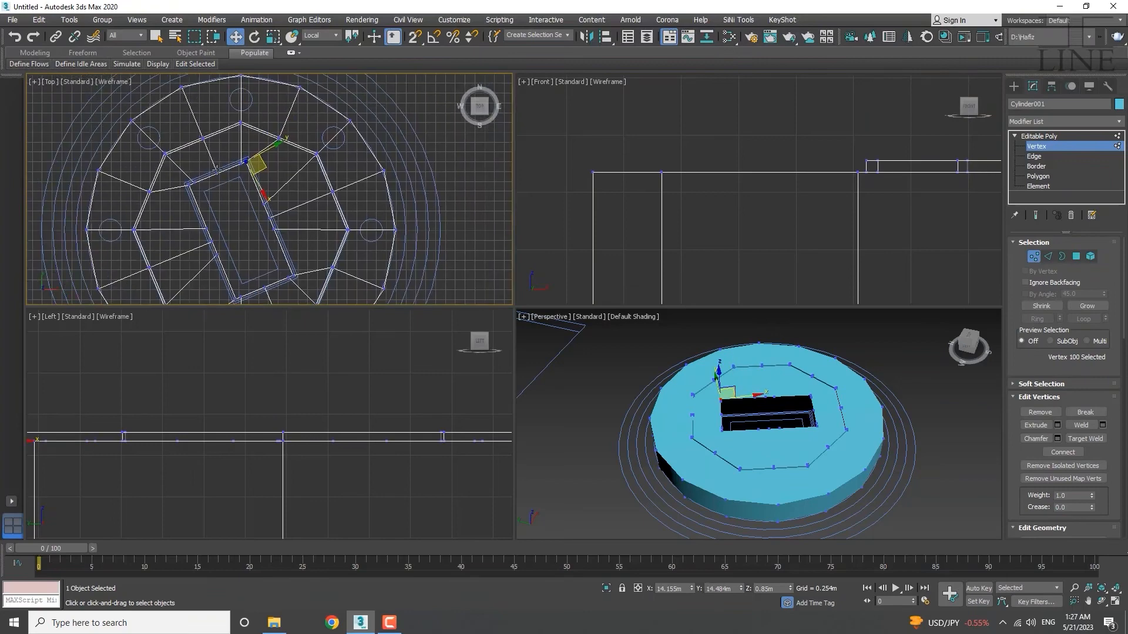
pyautogui.scroll(4, 224, 176)
pyautogui.moveTo(314, 122); pyautogui.dragTo(314, 122)
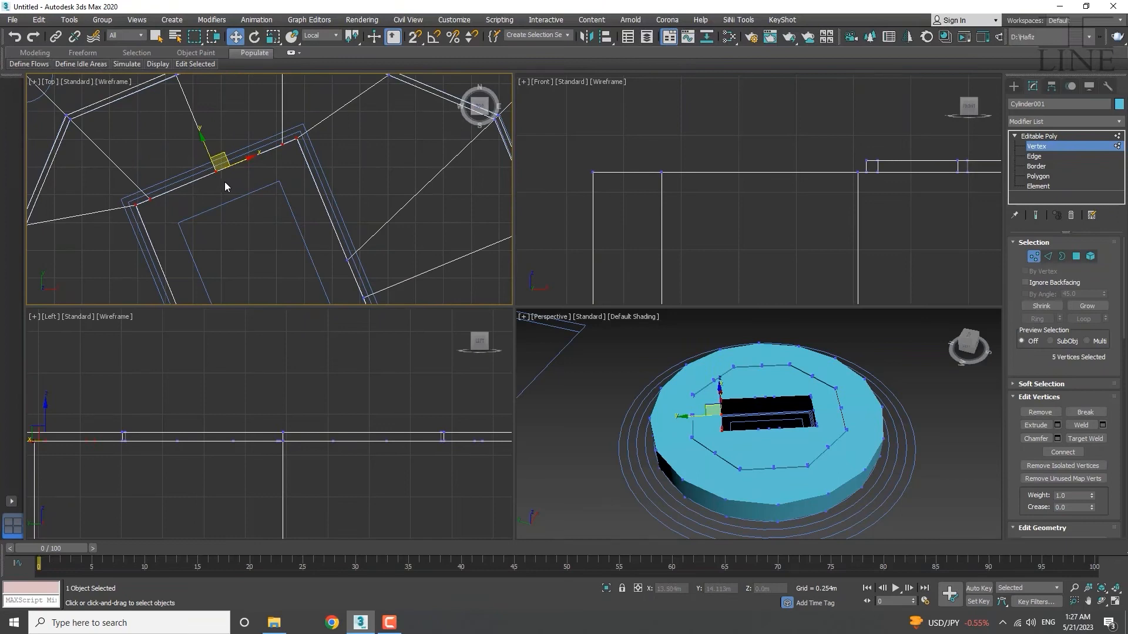
# Switch to Select and Scale with View reference coordinates and frame the opening in Top view.
pyautogui.press('r')
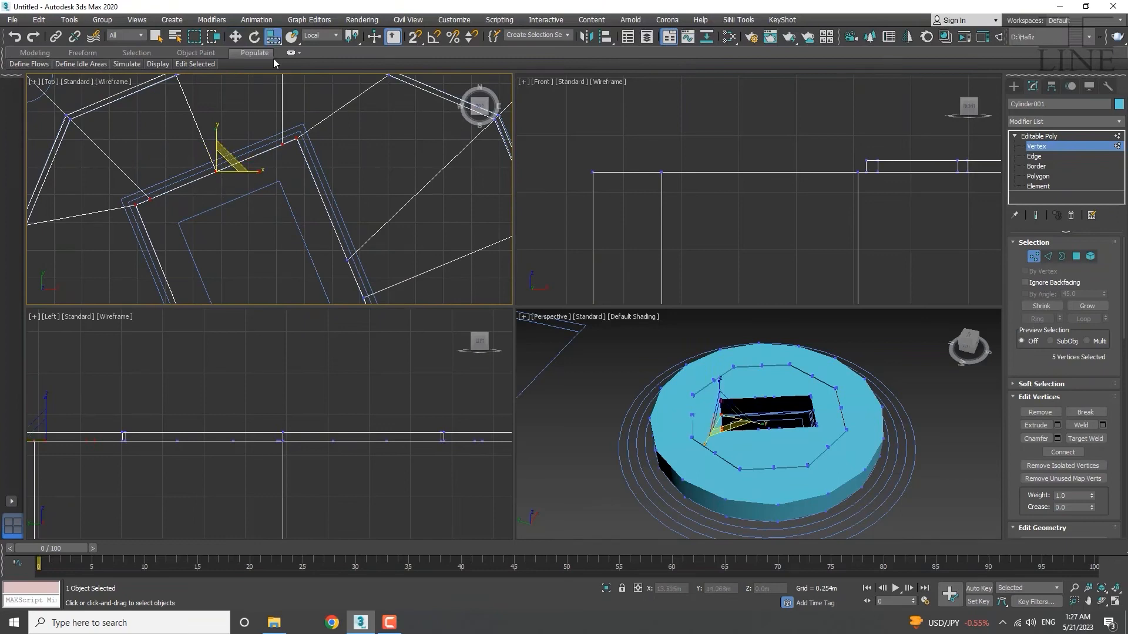
pyautogui.click(325, 35)
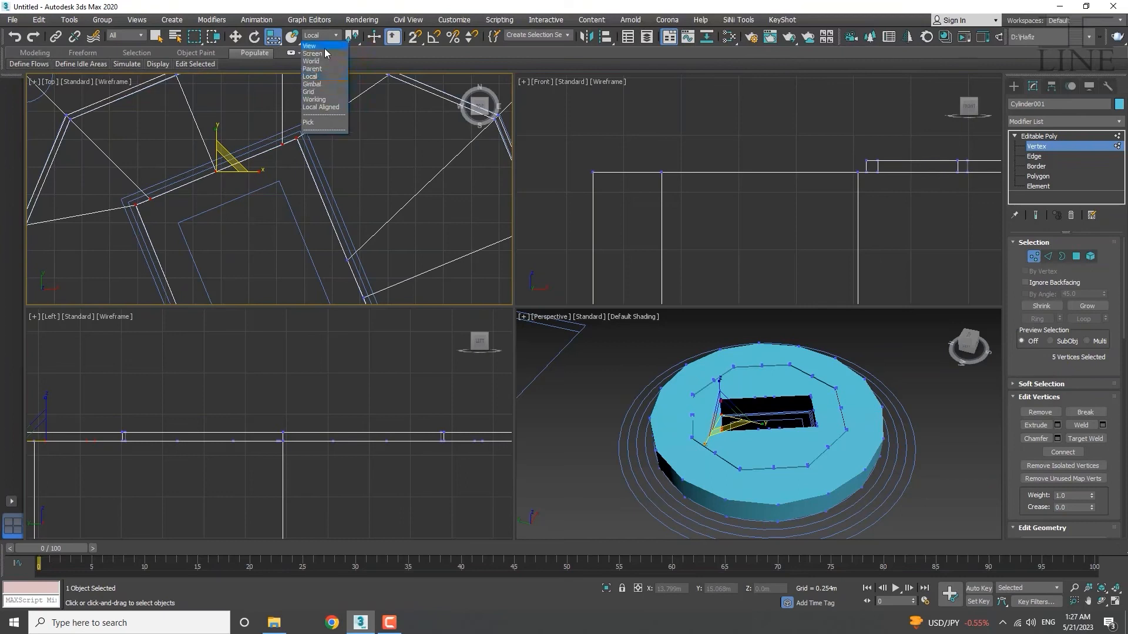
pyautogui.click(325, 46)
pyautogui.click(326, 36)
pyautogui.click(317, 53)
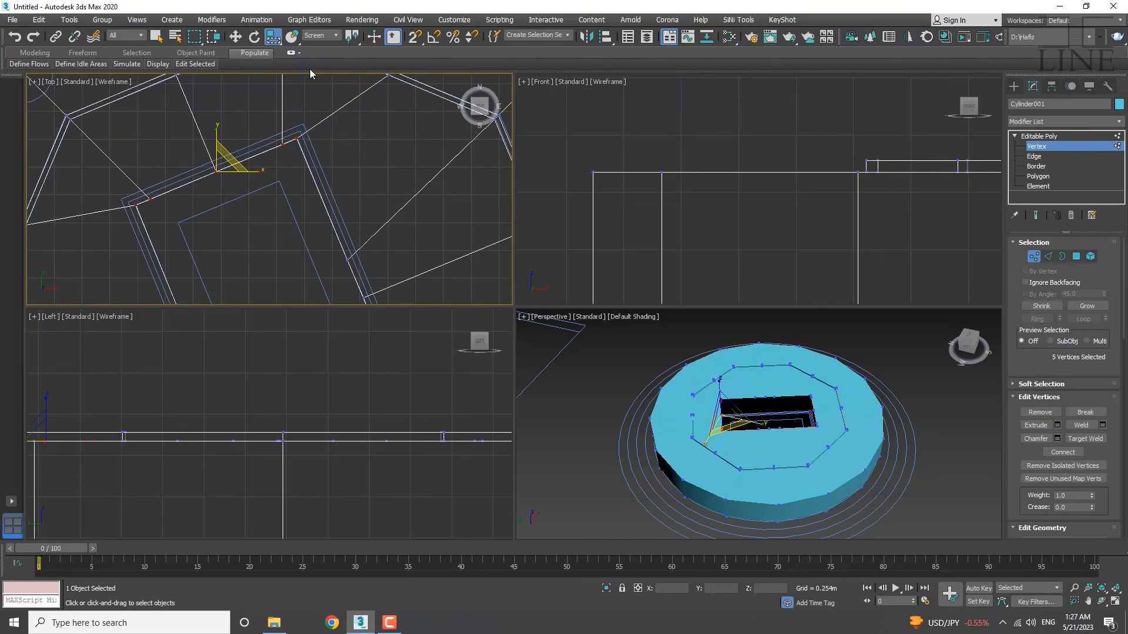
pyautogui.click(326, 36)
pyautogui.click(323, 45)
pyautogui.moveTo(238, 178); pyautogui.dragTo(274, 142, button='middle')
pyautogui.scroll(-4, 286, 176)
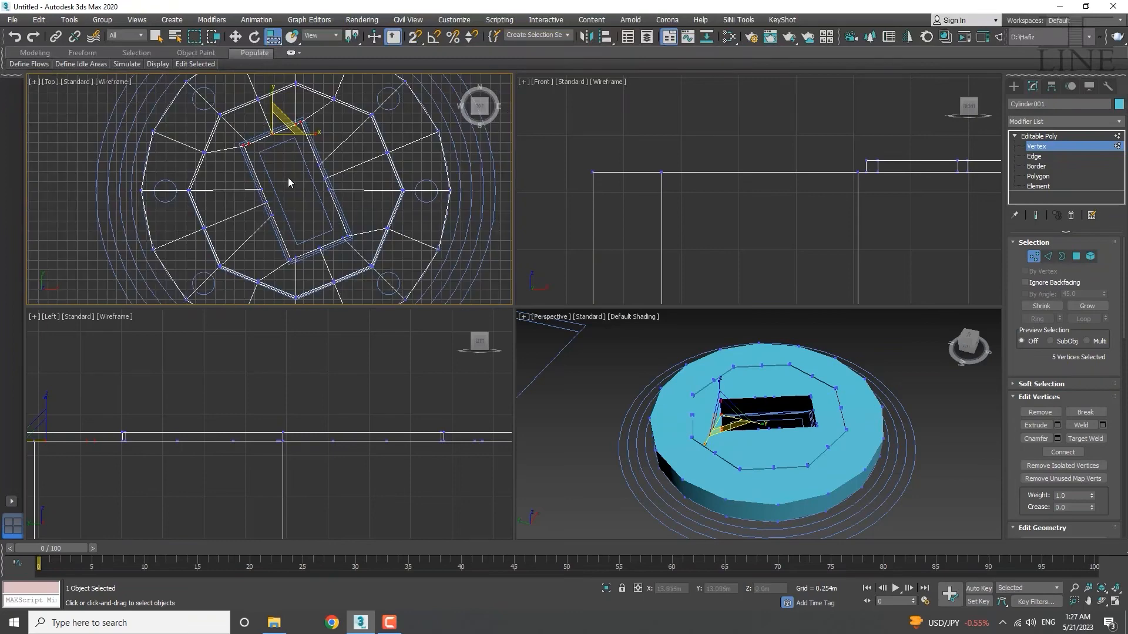
pyautogui.moveTo(307, 211); pyautogui.dragTo(262, 219, button='middle')
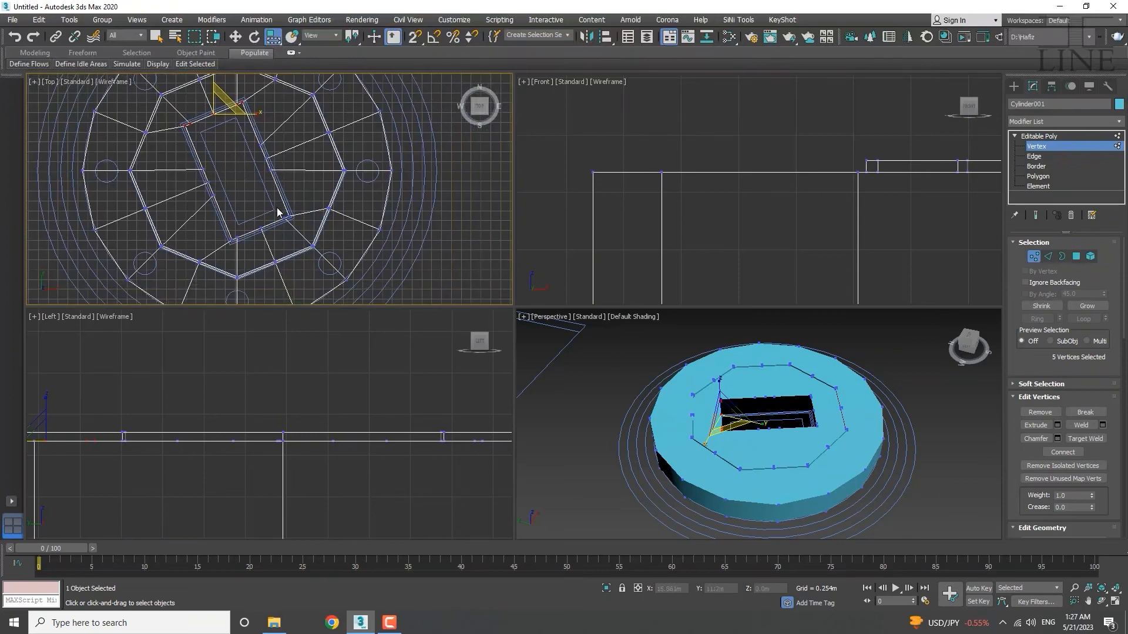
pyautogui.scroll(5, 273, 209)
pyautogui.scroll(-4, 313, 215)
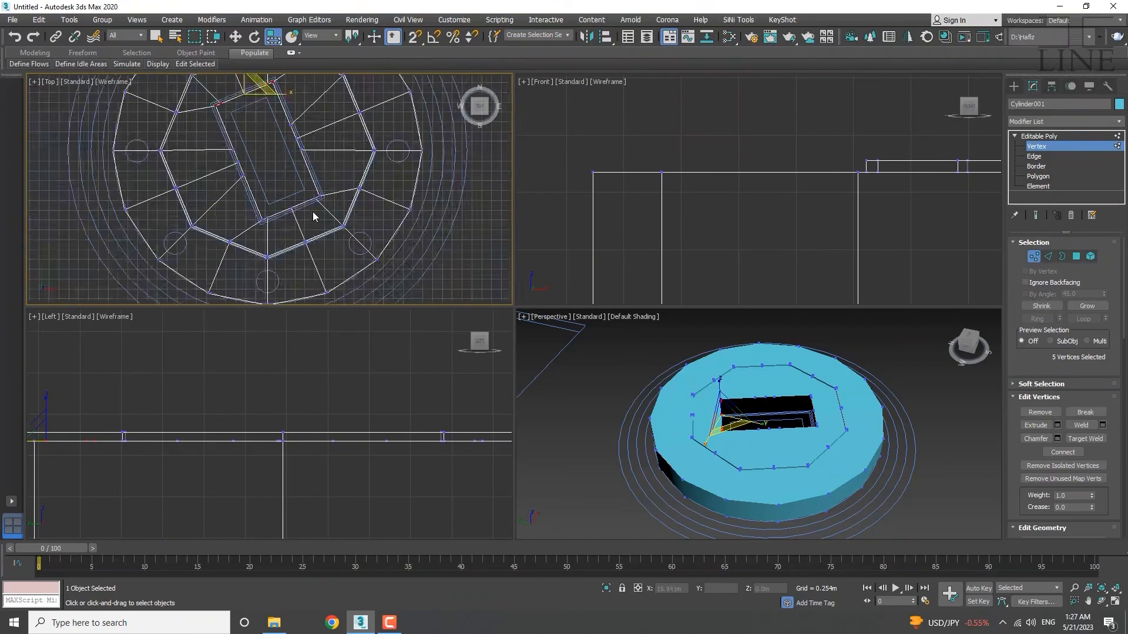
pyautogui.scroll(4, 323, 168)
pyautogui.scroll(4, 322, 169)
# Switch back to Move and nudge corner vertex 111 into line with the outline.
pyautogui.click(324, 172)
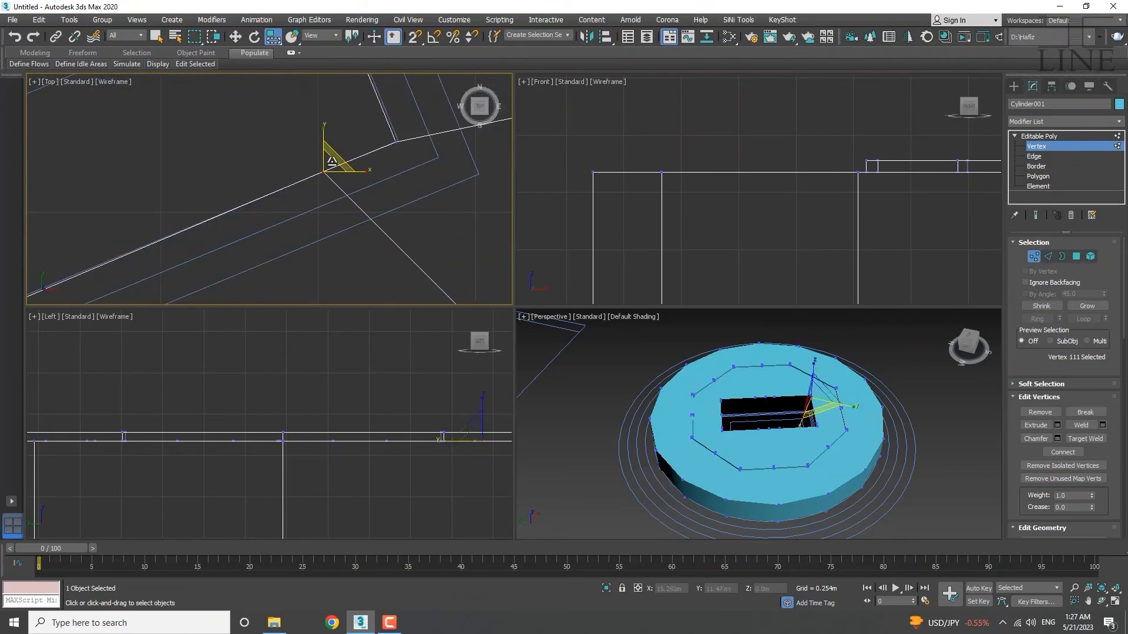
pyautogui.press('w')
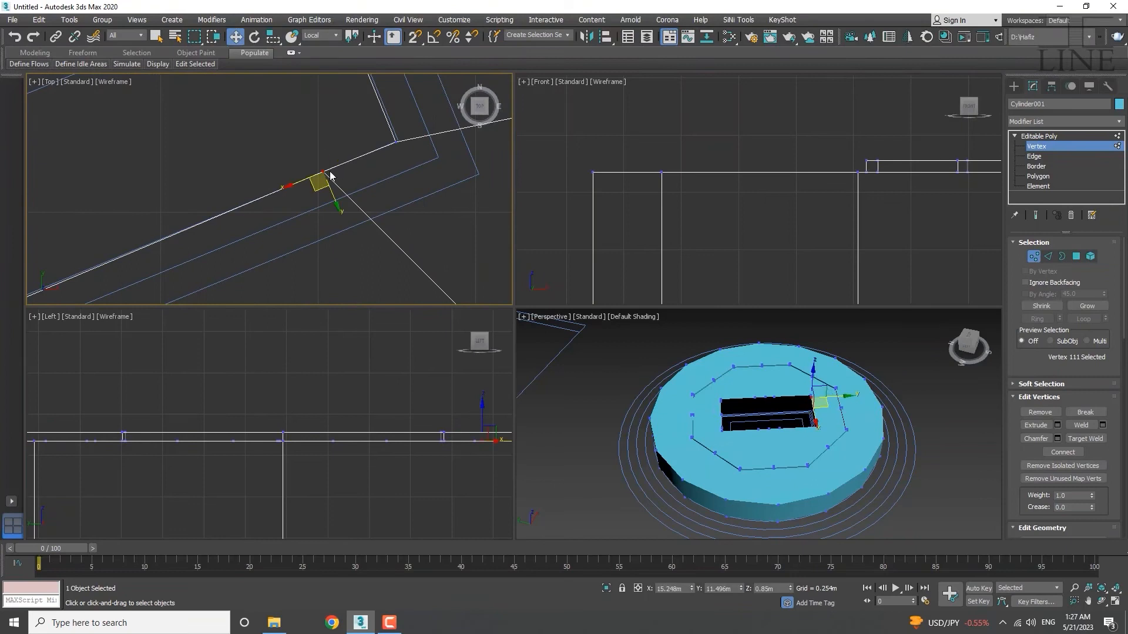
pyautogui.scroll(2, 316, 186)
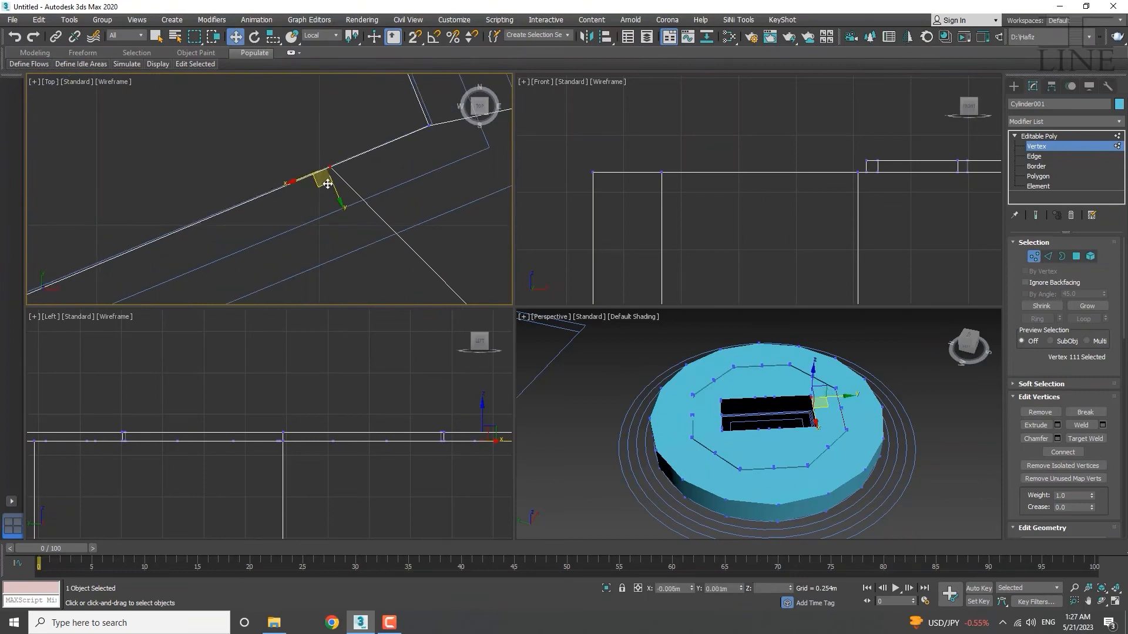
pyautogui.moveTo(416, 143); pyautogui.dragTo(312, 219, button='middle')
pyautogui.click(324, 201)
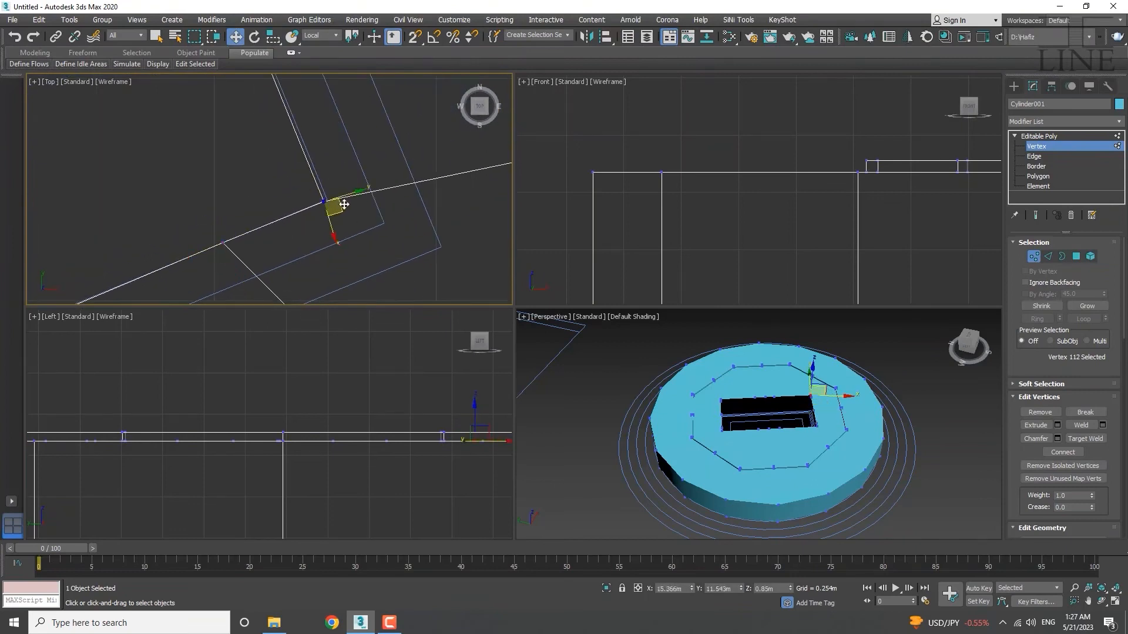
pyautogui.moveTo(342, 204); pyautogui.dragTo(345, 203)
pyautogui.scroll(-8, 315, 212)
pyautogui.moveTo(189, 273); pyautogui.dragTo(363, 227, button='middle')
# Nudge vertices 110 and 109 along local Y onto the reference line.
pyautogui.click(333, 230)
pyautogui.scroll(6, 322, 239)
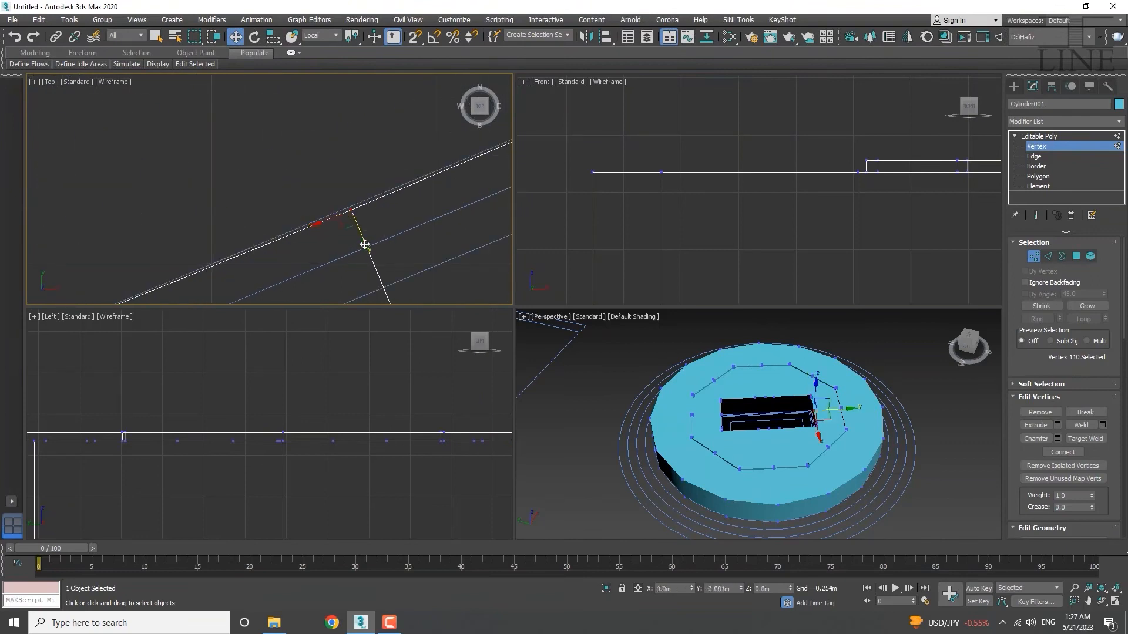
pyautogui.moveTo(365, 245); pyautogui.dragTo(364, 242)
pyautogui.scroll(-6, 361, 238)
pyautogui.moveTo(227, 247); pyautogui.dragTo(341, 236, button='middle')
pyautogui.scroll(6, 340, 236)
pyautogui.scroll(6, 313, 262)
pyautogui.moveTo(341, 236)
pyautogui.mouseDown()
pyautogui.moveTo(310, 264)
pyautogui.moveTo(341, 257)
pyautogui.mouseUp()
pyautogui.scroll(-6, 255, 241)
pyautogui.moveTo(209, 283); pyautogui.dragTo(254, 284, button='middle')
# Follow the edge down from vertex 108 and move vertex 104 onto the outline corner.
pyautogui.moveTo(262, 259)
pyautogui.mouseDown()
pyautogui.moveTo(227, 293)
pyautogui.moveTo(249, 249)
pyautogui.mouseUp()
pyautogui.scroll(6, 235, 282)
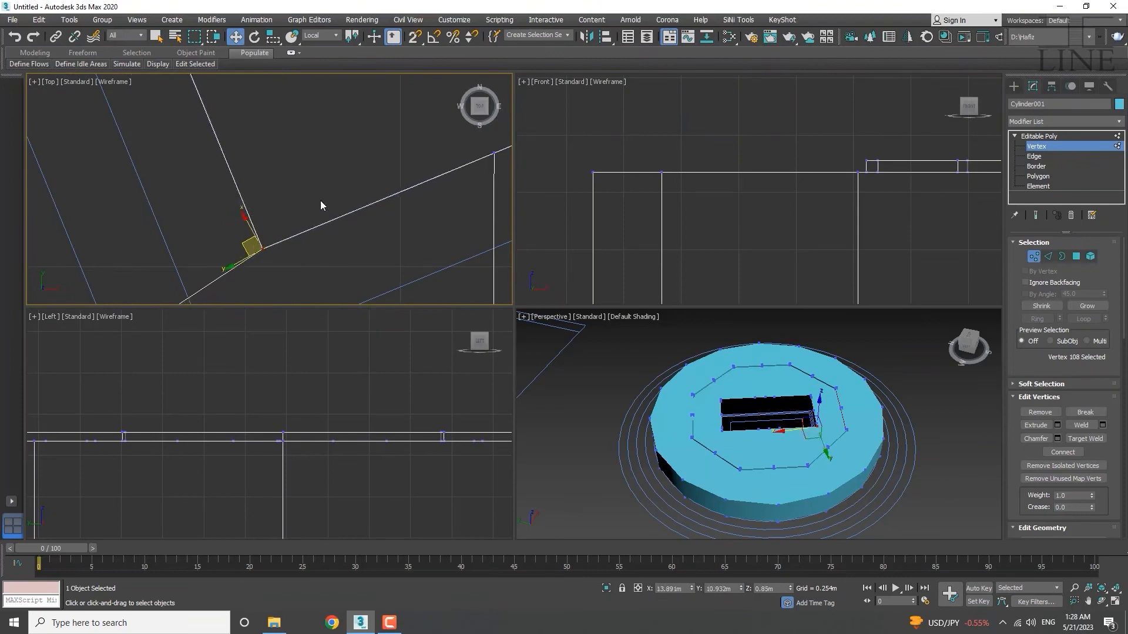
pyautogui.scroll(-6, 320, 199)
pyautogui.moveTo(323, 205); pyautogui.dragTo(344, 346, button='middle')
pyautogui.scroll(6, 235, 165)
pyautogui.scroll(-5, 244, 188)
pyautogui.moveTo(243, 189); pyautogui.dragTo(262, 291, button='middle')
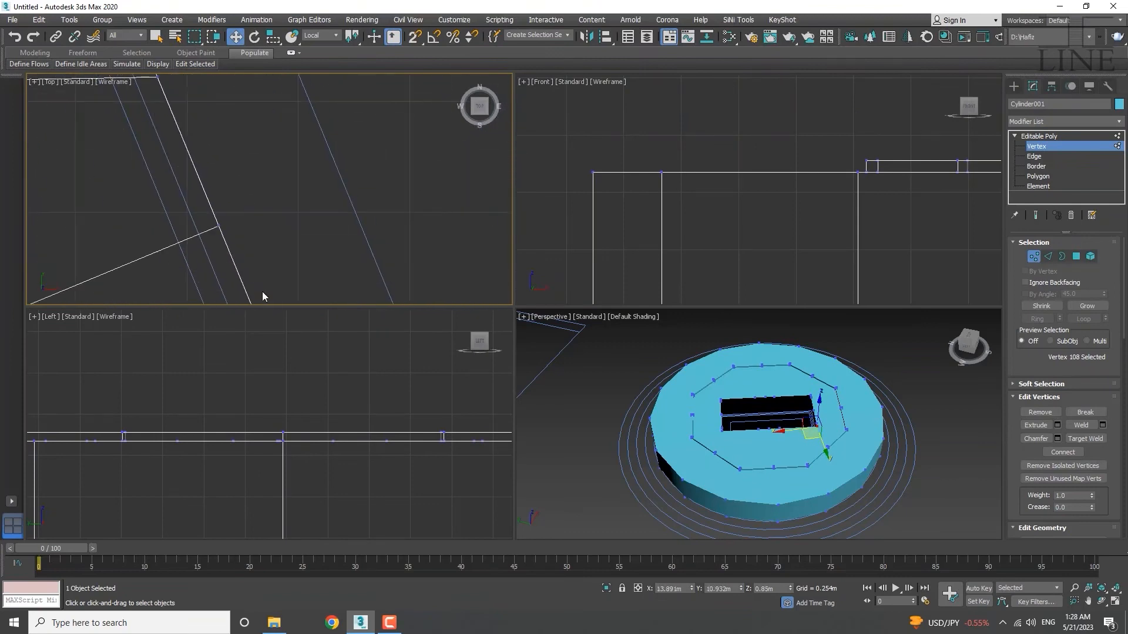
pyautogui.moveTo(213, 147); pyautogui.dragTo(284, 297, button='middle')
pyautogui.moveTo(199, 98); pyautogui.dragTo(229, 187, button='middle')
pyautogui.scroll(2, 213, 130)
pyautogui.click(199, 147)
pyautogui.scroll(3, 196, 146)
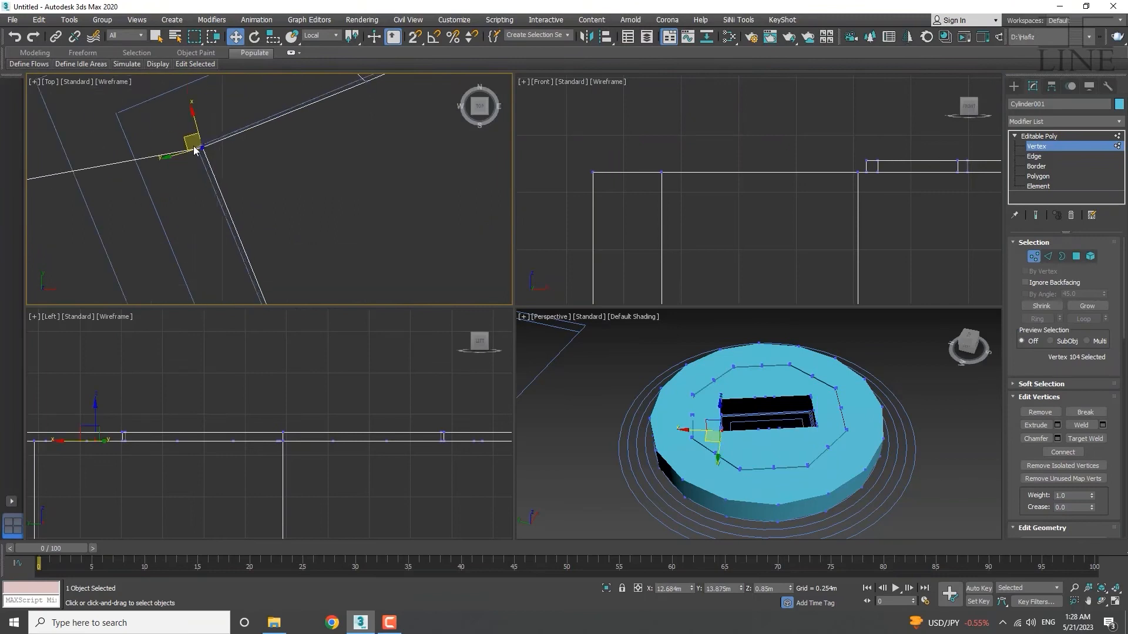
pyautogui.moveTo(190, 144); pyautogui.dragTo(184, 142)
# Align vertices 103, 102 and 101 with the reference line along the edge.
pyautogui.moveTo(326, 103); pyautogui.dragTo(295, 176, button='middle')
pyautogui.click(288, 176)
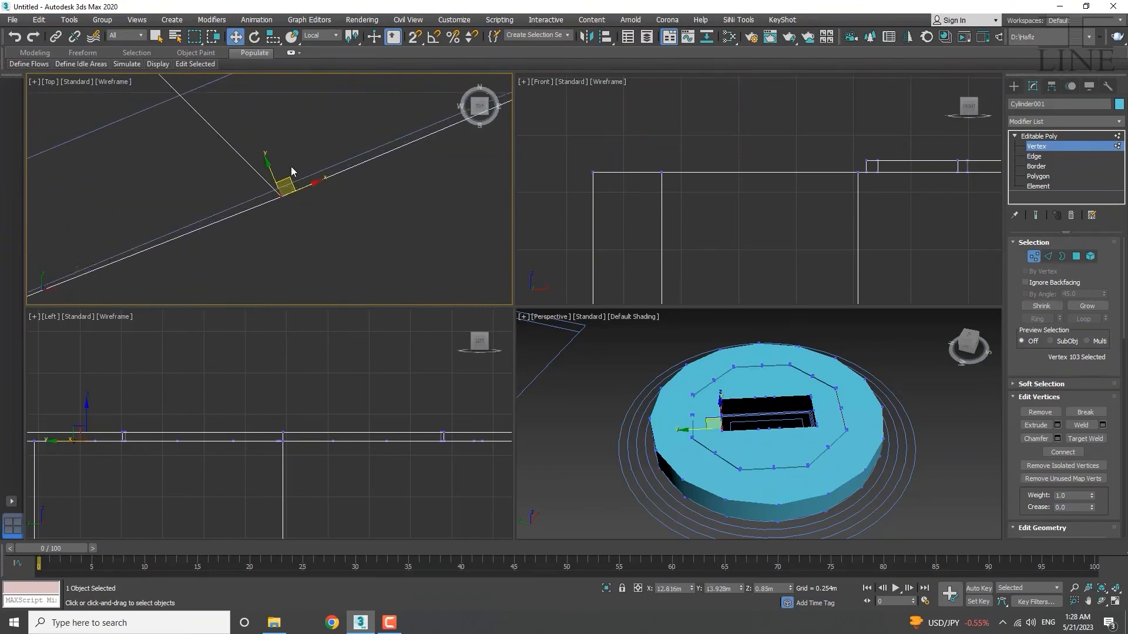
pyautogui.moveTo(496, 121); pyautogui.dragTo(76, 288, button='middle')
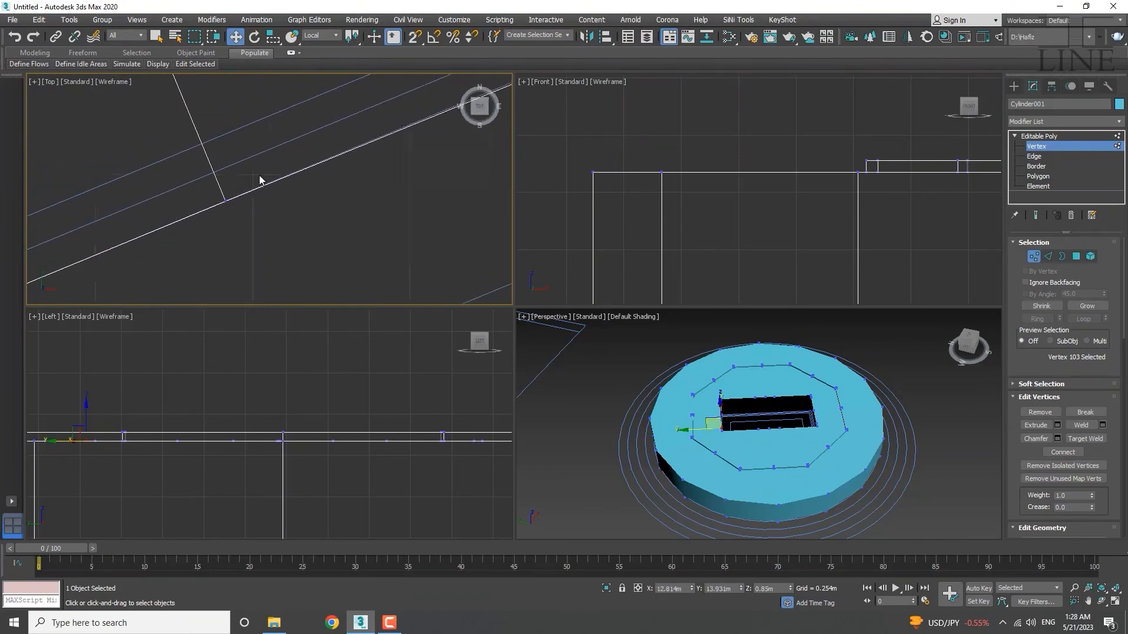
pyautogui.click(224, 201)
pyautogui.scroll(4, 226, 199)
pyautogui.moveTo(253, 213); pyautogui.dragTo(252, 210)
pyautogui.scroll(-3, 282, 199)
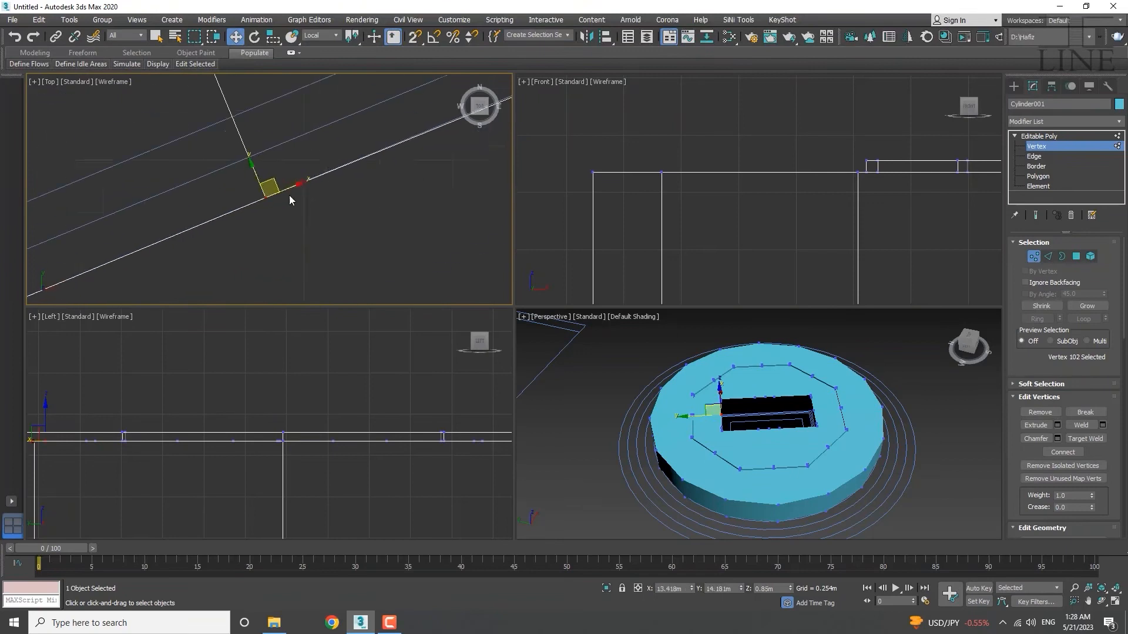
pyautogui.moveTo(353, 156); pyautogui.dragTo(229, 209, button='middle')
pyautogui.scroll(2, 226, 191)
pyautogui.moveTo(237, 180)
pyautogui.mouseDown()
pyautogui.moveTo(167, 225)
pyautogui.moveTo(225, 179)
pyautogui.mouseUp()
pyautogui.scroll(3, 229, 197)
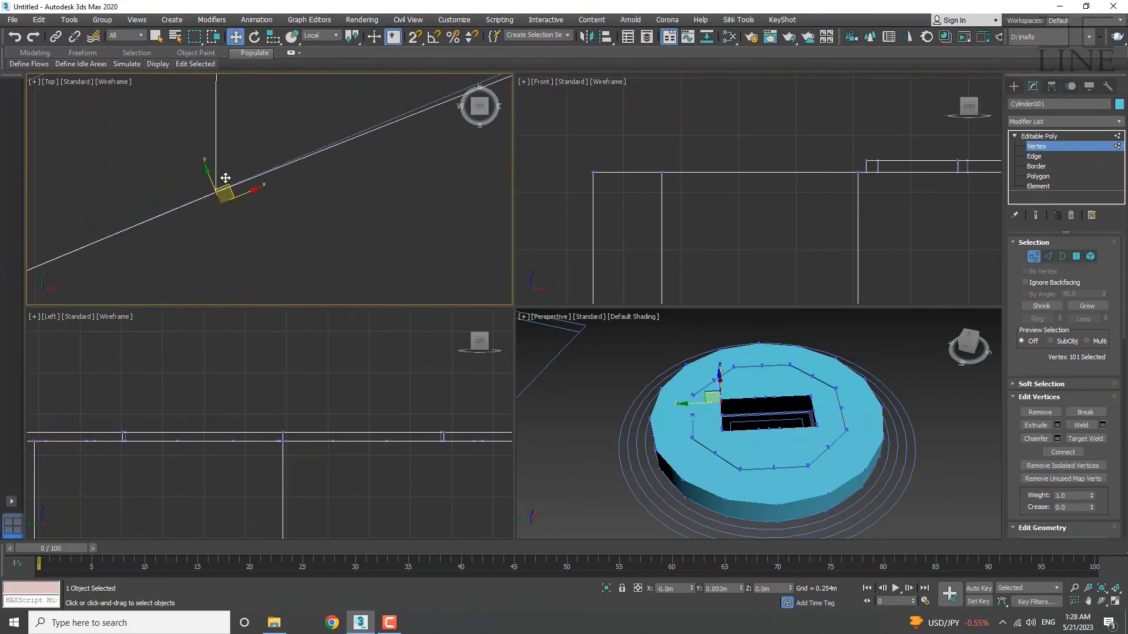
pyautogui.scroll(-2, 332, 199)
pyautogui.moveTo(333, 199); pyautogui.dragTo(133, 258, button='middle')
# Move corner vertex 100 onto the reference outline corner.
pyautogui.click(300, 161)
pyautogui.moveTo(302, 163); pyautogui.dragTo(228, 222, button='middle')
pyautogui.scroll(3, 228, 220)
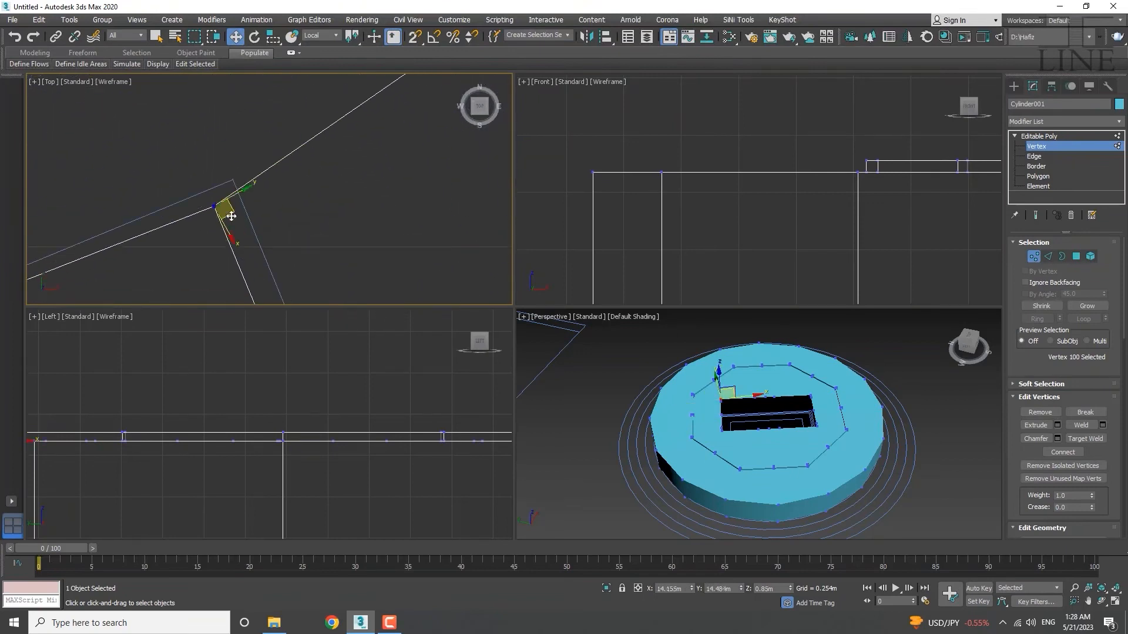
pyautogui.moveTo(232, 213); pyautogui.dragTo(250, 190)
pyautogui.scroll(-7, 266, 200)
pyautogui.scroll(3, 300, 289)
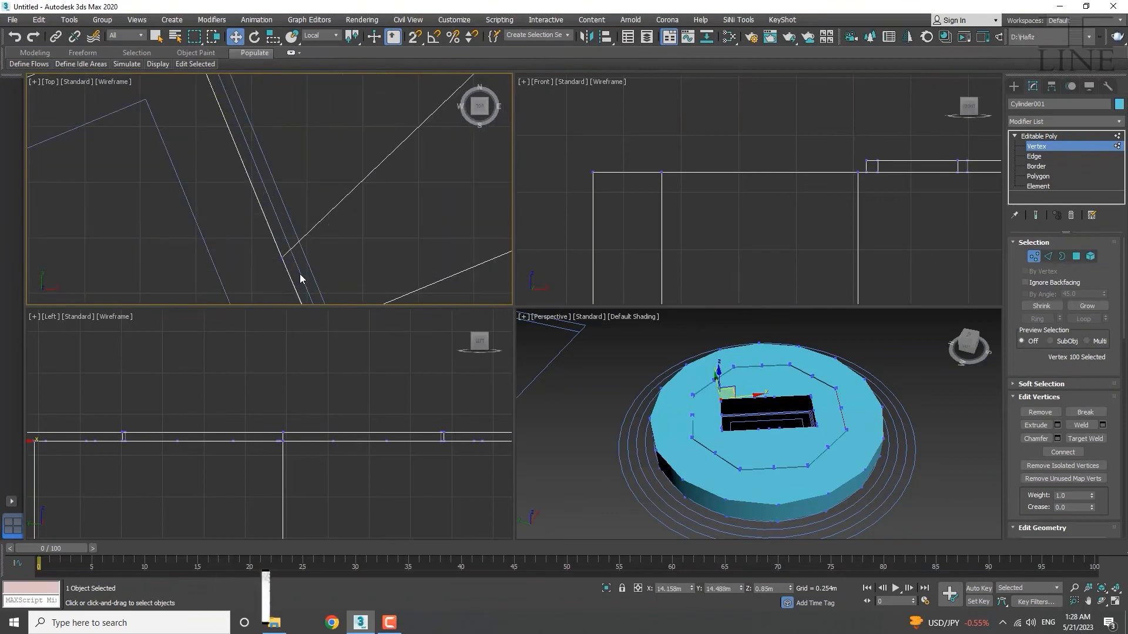
pyautogui.scroll(4, 286, 262)
# Select vertices 99 and 98 on the lower edge and check them against the outline.
pyautogui.moveTo(339, 223); pyautogui.dragTo(276, 270)
pyautogui.scroll(2, 343, 232)
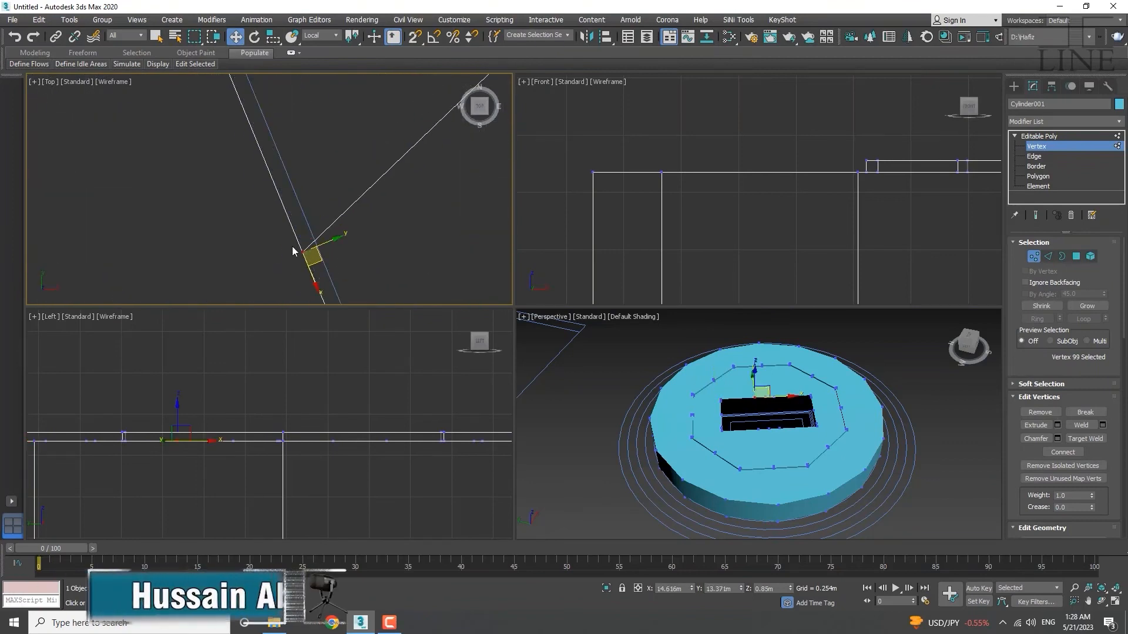
pyautogui.moveTo(294, 247); pyautogui.dragTo(259, 159, button='middle')
pyautogui.scroll(-2, 335, 229)
pyautogui.scroll(-5, 341, 213)
pyautogui.scroll(3, 312, 171)
pyautogui.moveTo(316, 172); pyautogui.dragTo(298, 252)
pyautogui.scroll(3, 298, 203)
pyautogui.scroll(-1, 328, 162)
pyautogui.scroll(-4, 329, 168)
pyautogui.scroll(3, 354, 211)
pyautogui.scroll(4, 310, 238)
pyautogui.scroll(-4, 329, 206)
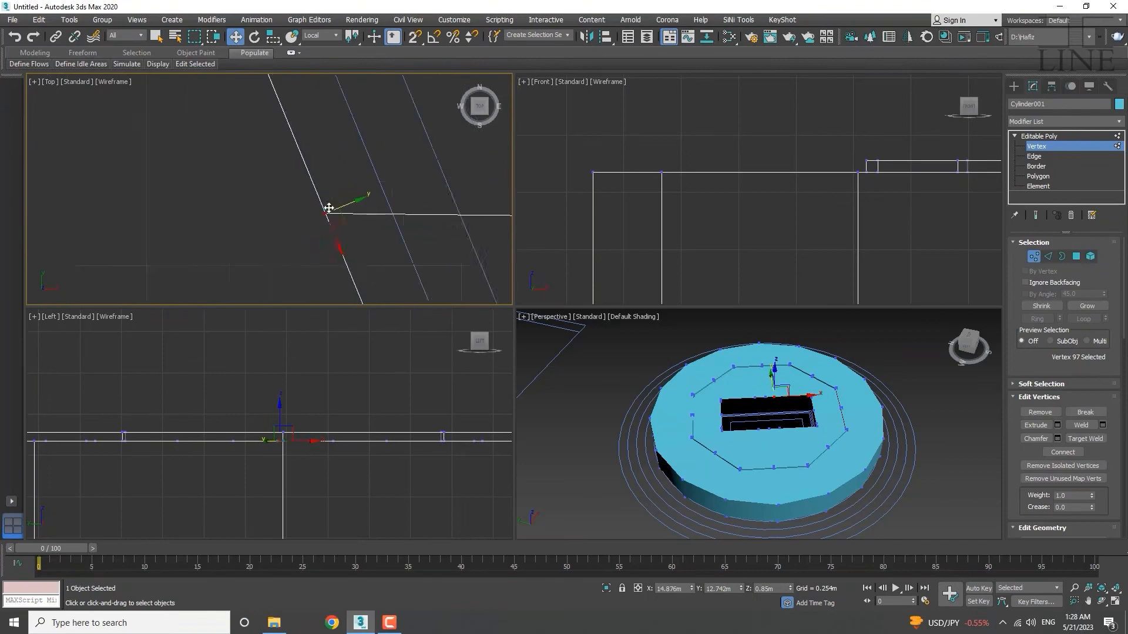
pyautogui.scroll(5, 344, 221)
pyautogui.scroll(-4, 338, 264)
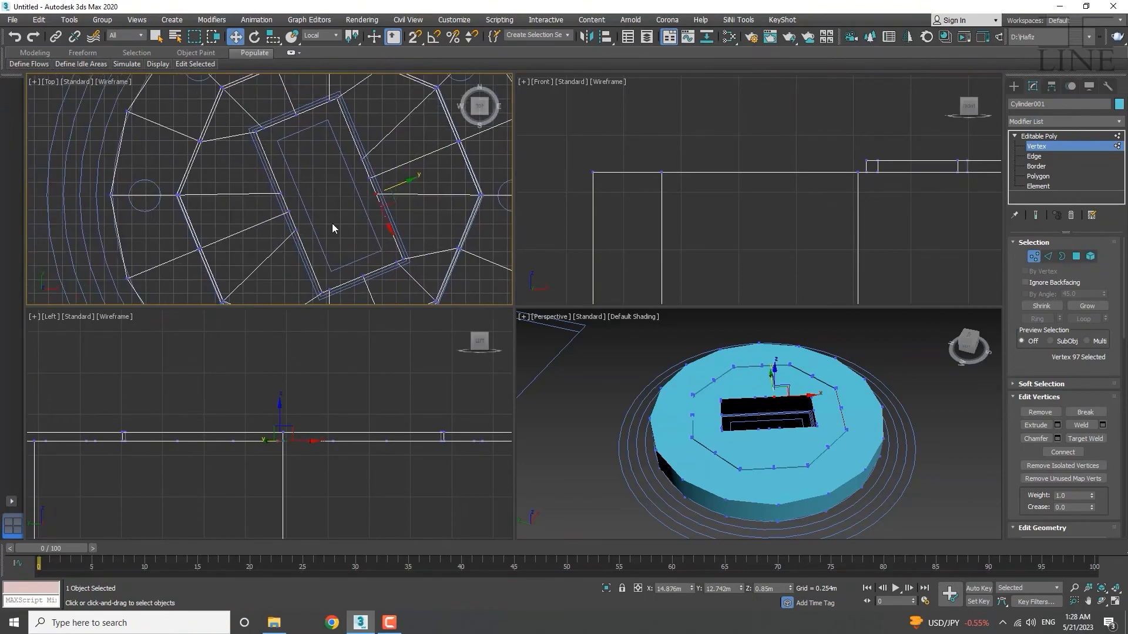
# Select the inner opening's border at Border level in the Perspective view.
pyautogui.press('1')
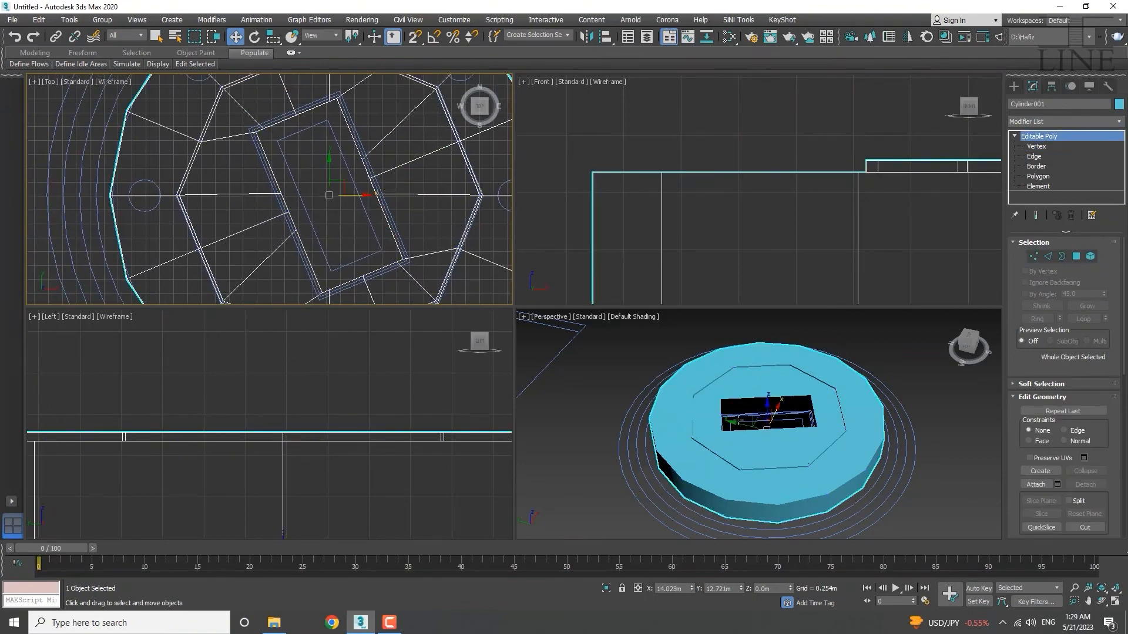
pyautogui.click(763, 438)
pyautogui.press('3')
pyautogui.click(726, 399)
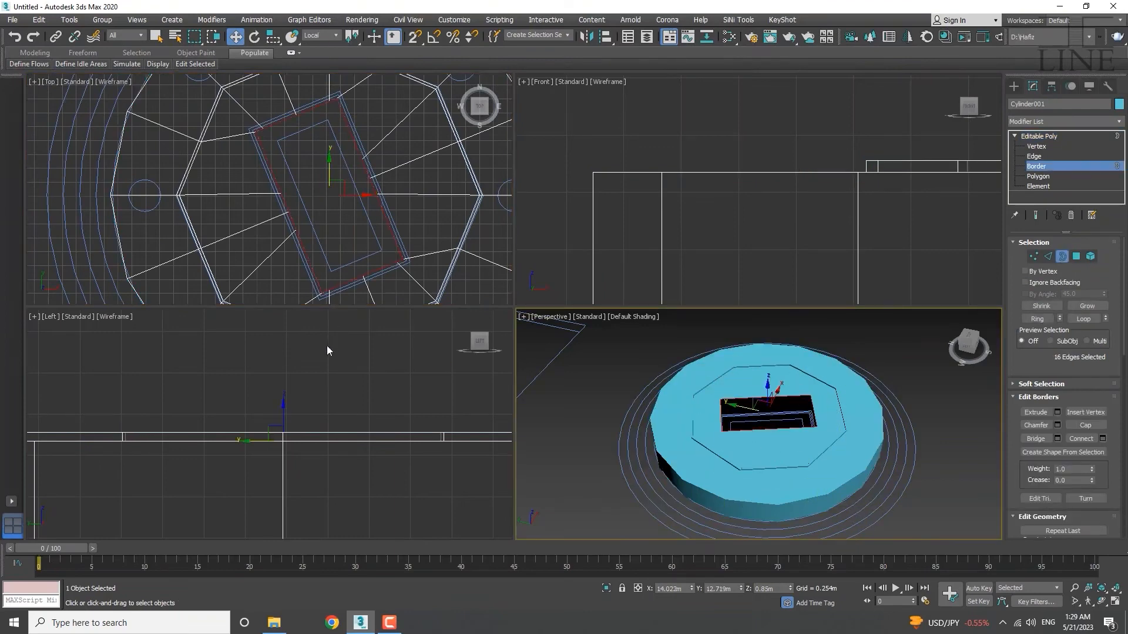
# Extrude the border slightly upward along Z to form a thin rim.
pyautogui.scroll(5, 274, 424)
pyautogui.scroll(5, 287, 431)
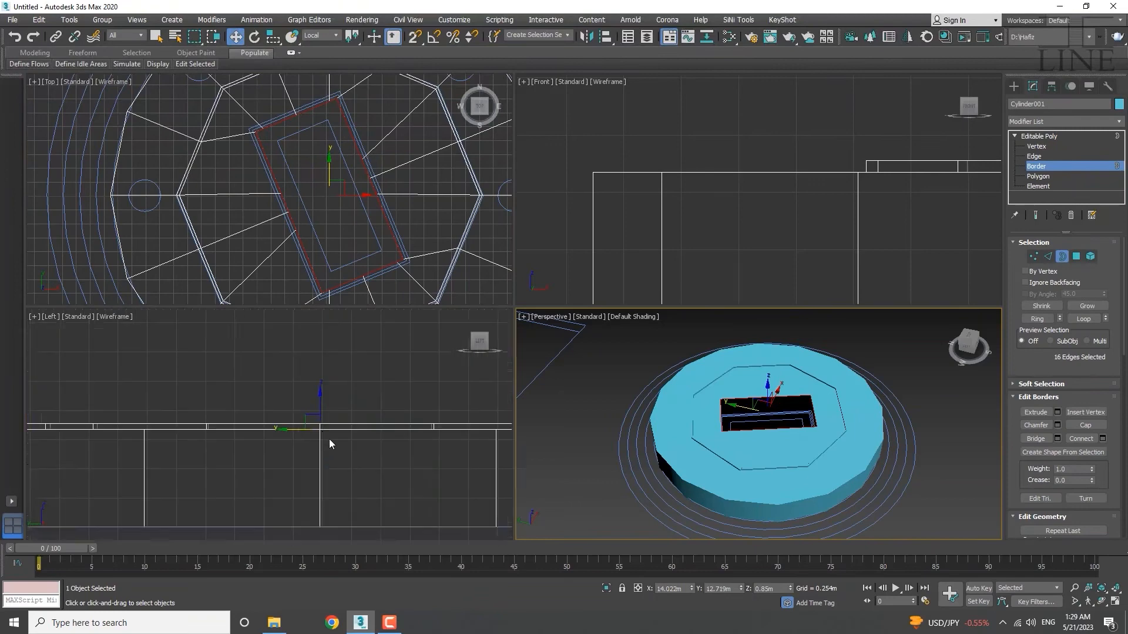
pyautogui.moveTo(329, 438); pyautogui.dragTo(292, 470, button='middle')
pyautogui.keyDown('shift'); pyautogui.moveTo(291, 437); pyautogui.dragTo(299, 417); pyautogui.keyUp('shift')
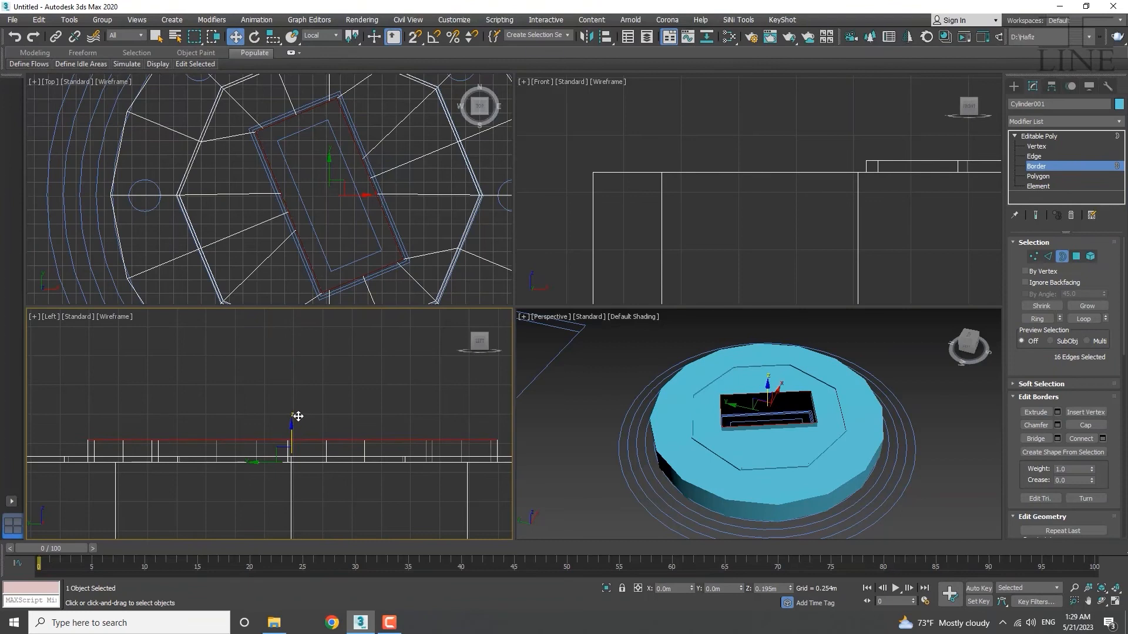
pyautogui.keyDown('shift'); pyautogui.moveTo(298, 416); pyautogui.dragTo(299, 416); pyautogui.keyUp('shift')
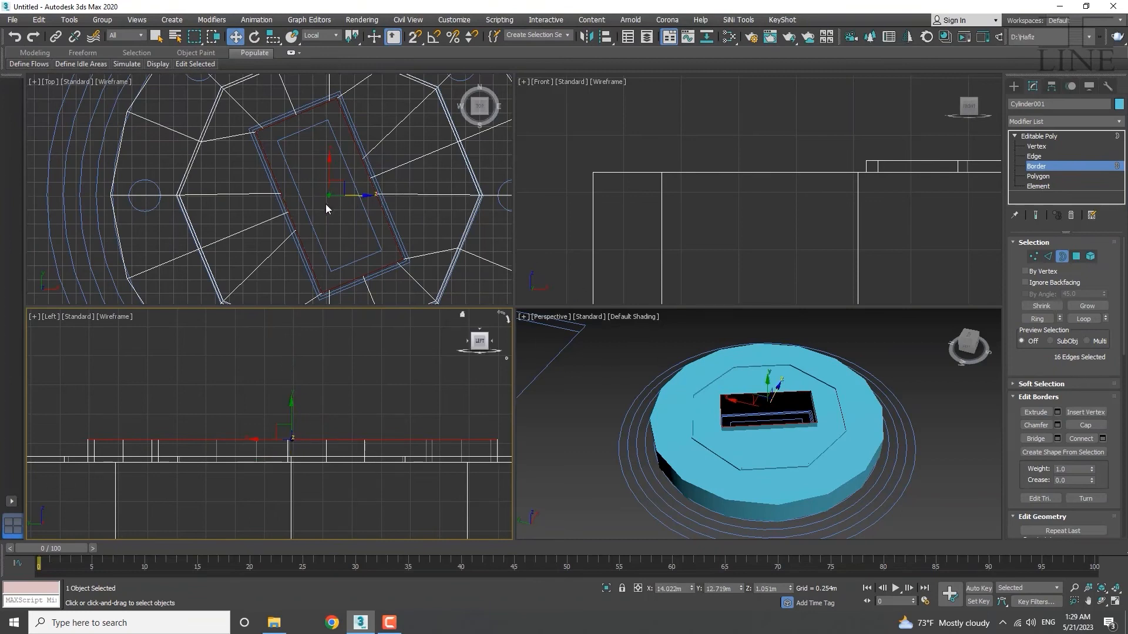
pyautogui.moveTo(325, 203); pyautogui.dragTo(243, 216, button='middle')
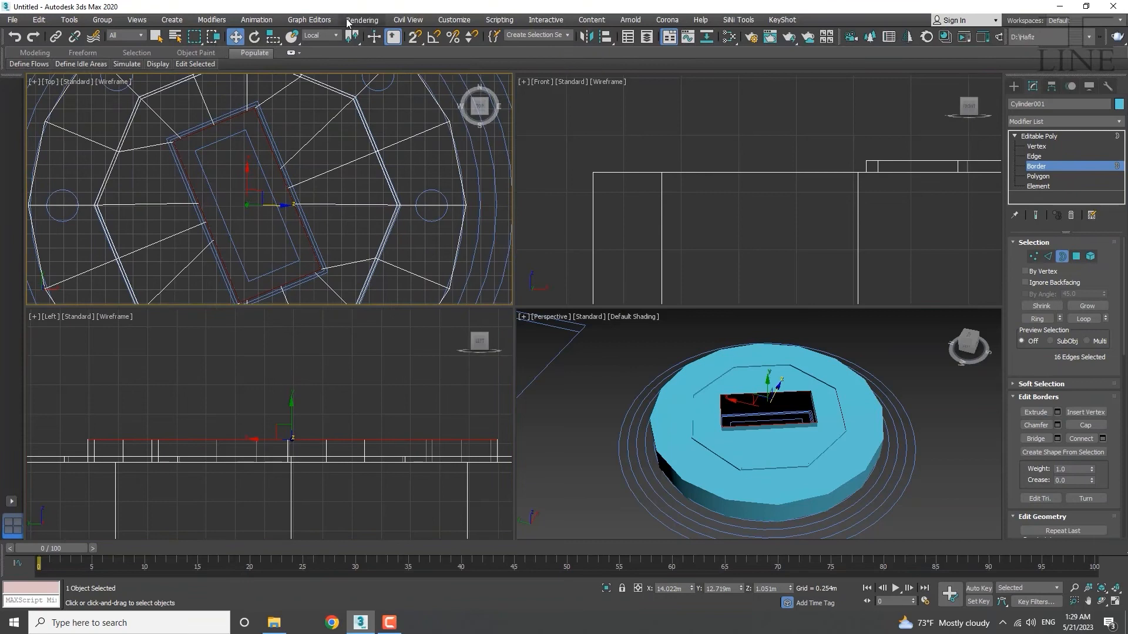
# Set the reference coordinate system to View and centre the opening in the Top view.
pyautogui.click(323, 36)
pyautogui.click(324, 47)
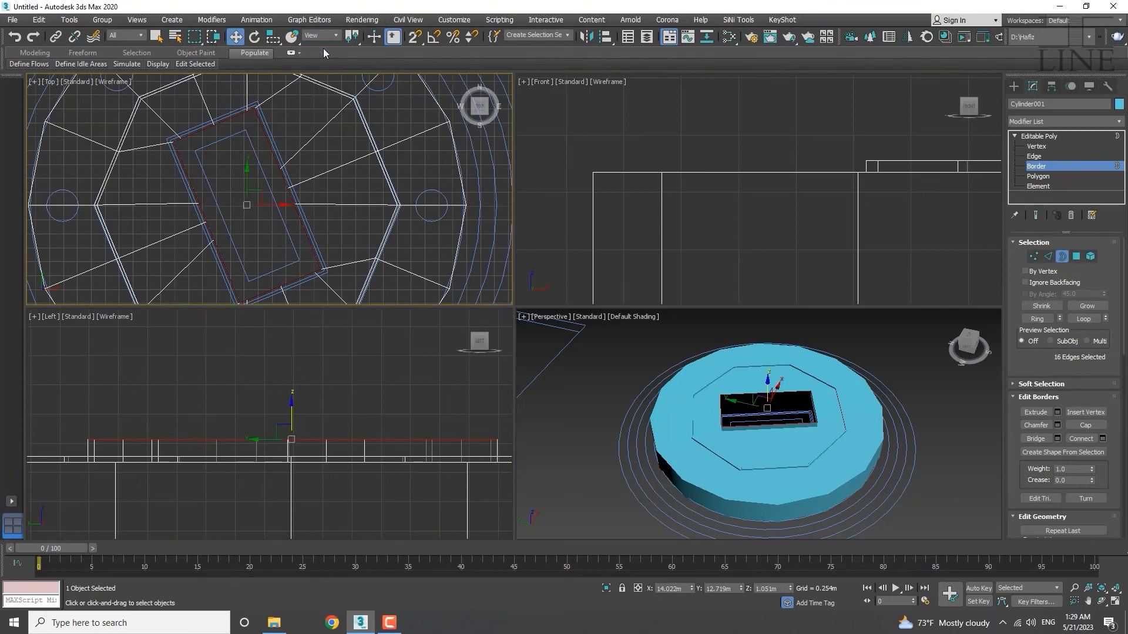
pyautogui.moveTo(261, 188); pyautogui.dragTo(290, 204, button='middle')
# Scale a copy of the border inward to about 62% to form a narrow ledge.
pyautogui.press('r')
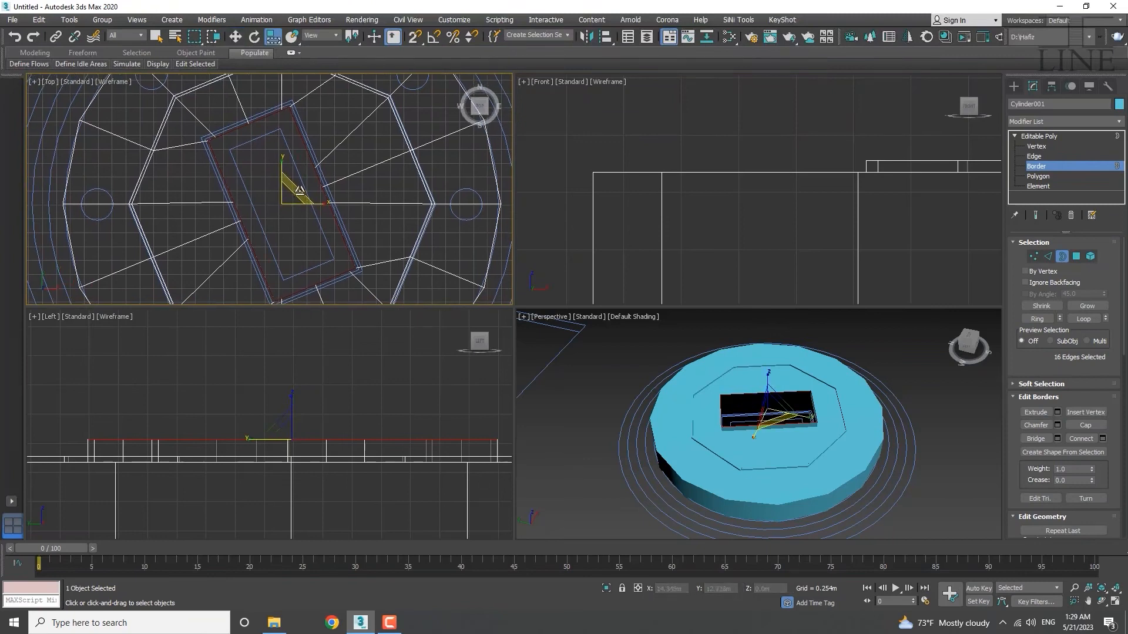
pyautogui.keyDown('shift'); pyautogui.moveTo(298, 192); pyautogui.dragTo(280, 225); pyautogui.keyUp('shift')
pyautogui.scroll(6, 270, 171)
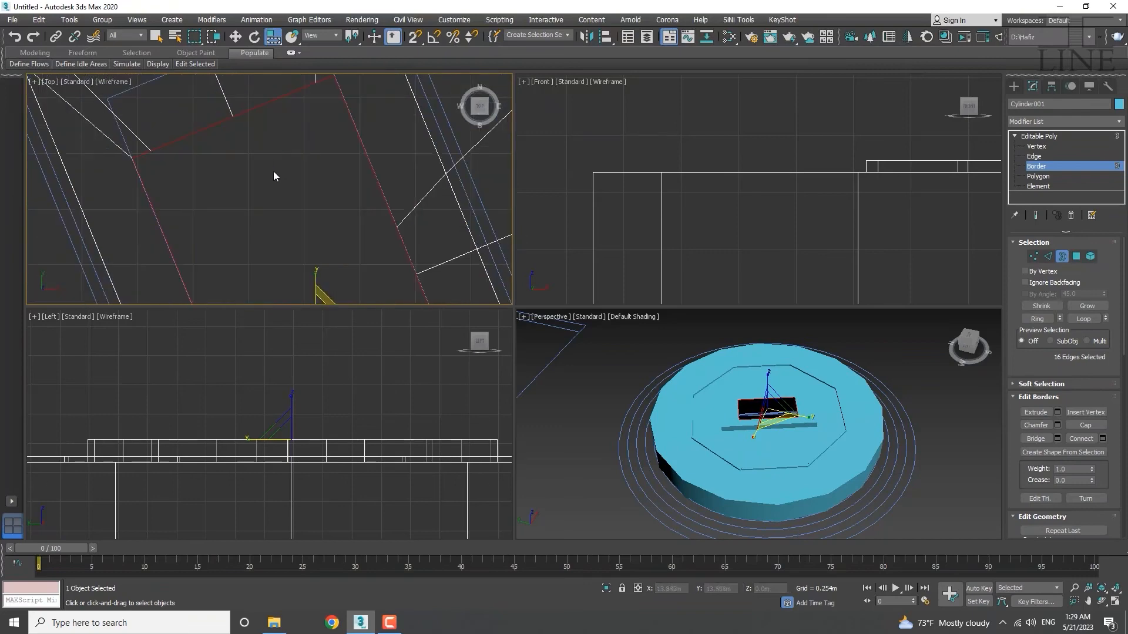
pyautogui.scroll(-3, 298, 161)
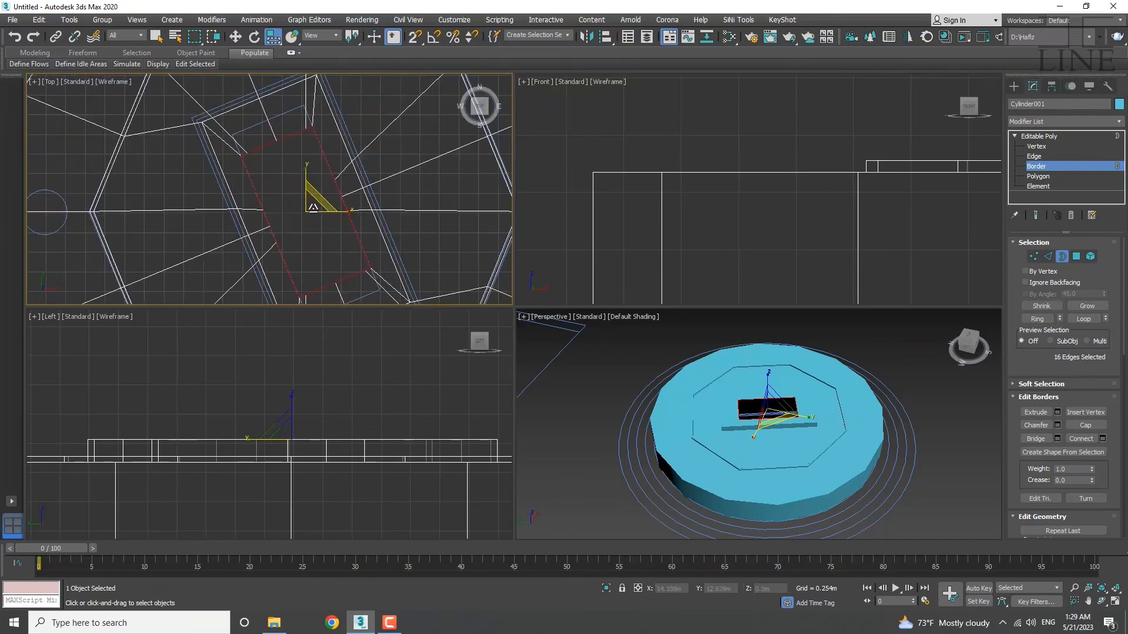
pyautogui.scroll(3, 313, 194)
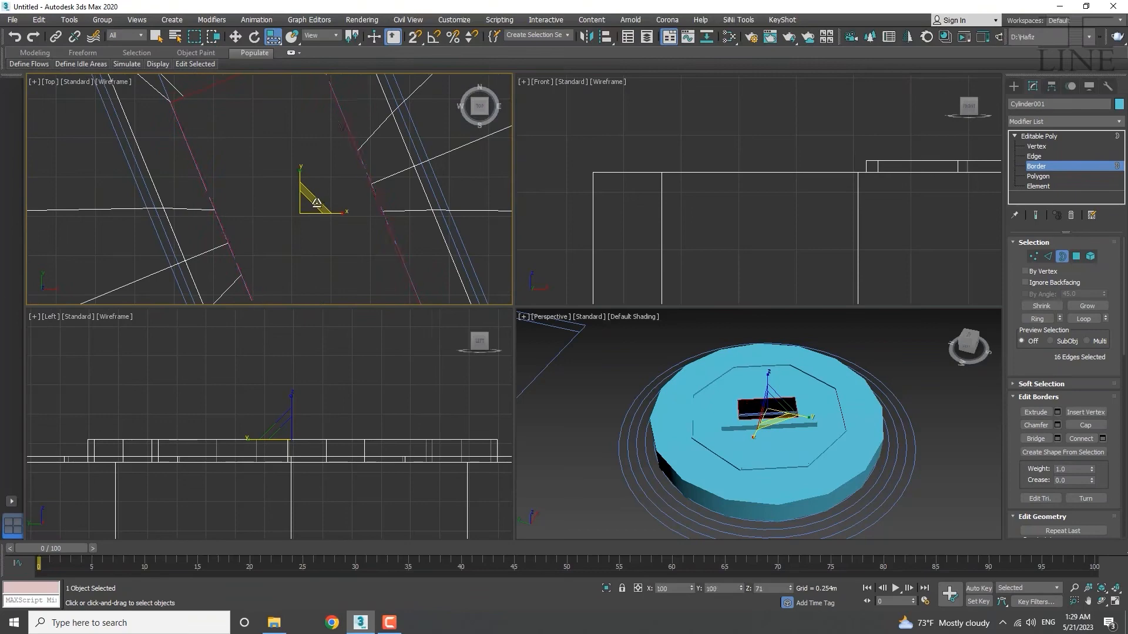
pyautogui.scroll(-3, 270, 144)
pyautogui.scroll(4, 270, 177)
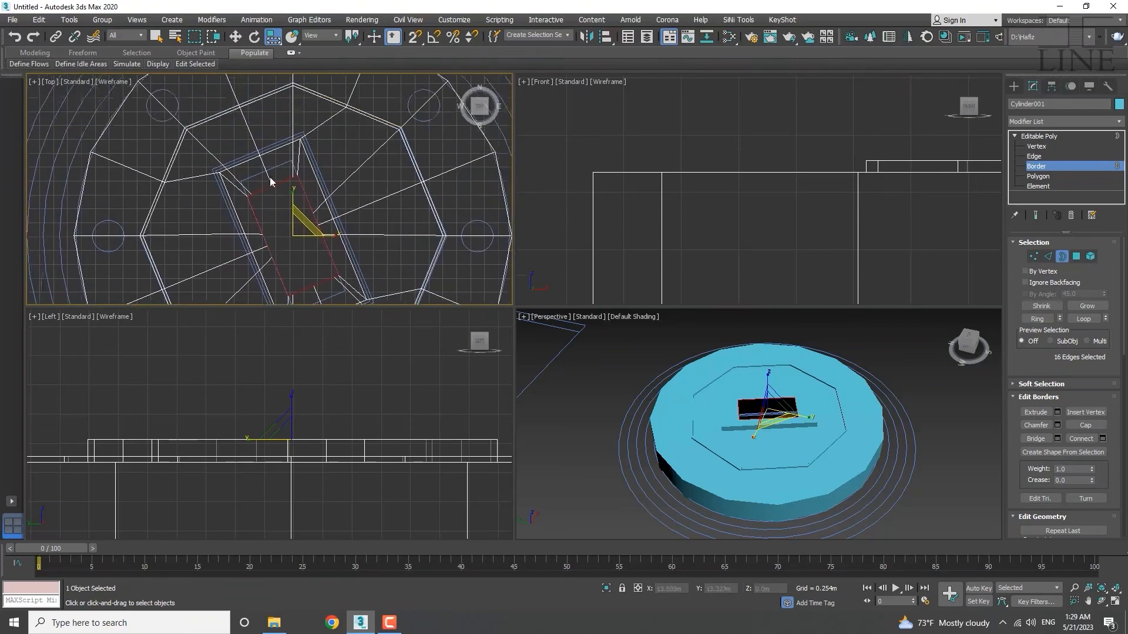
pyautogui.press('1')
pyautogui.press('w')
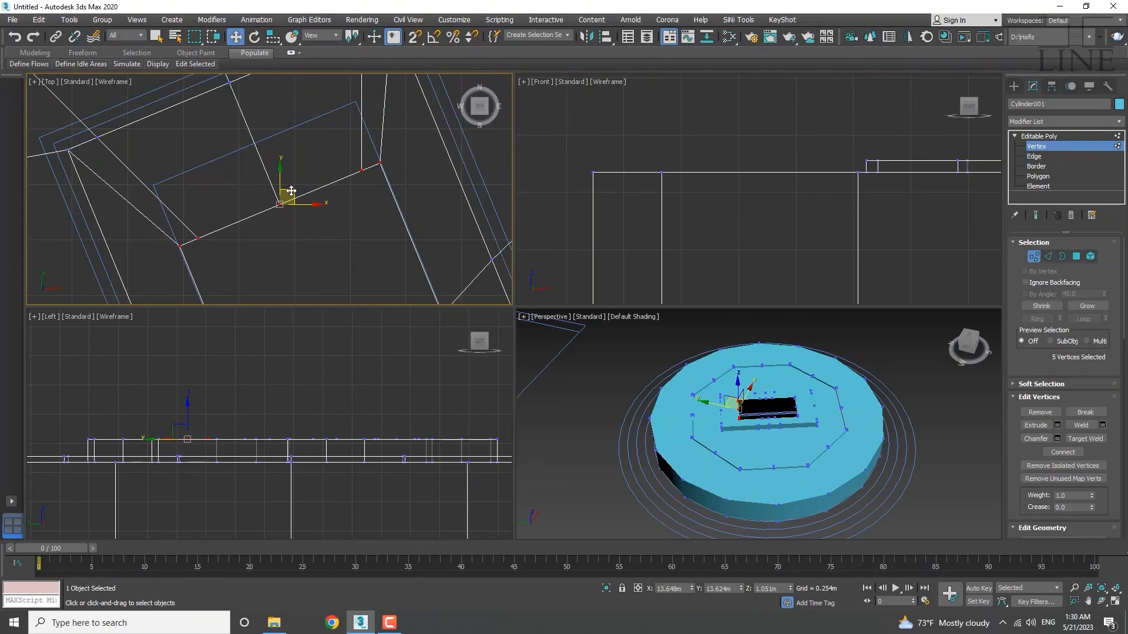
# Move the five selected ledge vertices up and to the left in the Top view.
pyautogui.moveTo(292, 191); pyautogui.dragTo(266, 129)
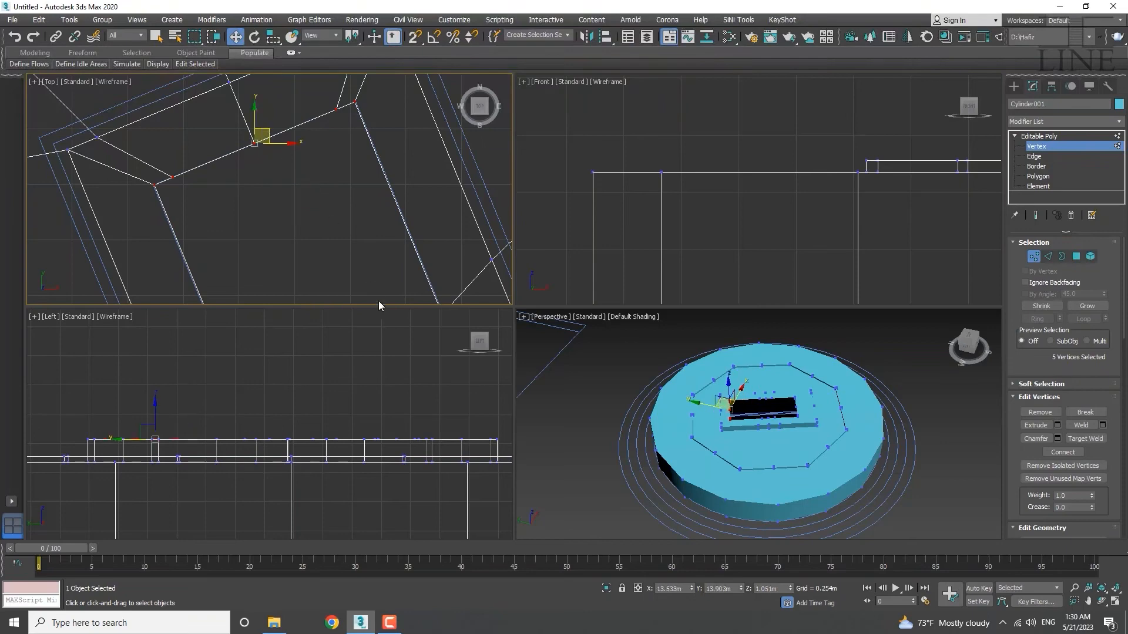
pyautogui.moveTo(378, 312); pyautogui.dragTo(330, 181, button='middle')
pyautogui.scroll(-2, 333, 175)
pyautogui.scroll(-4, 335, 180)
pyautogui.scroll(6, 340, 213)
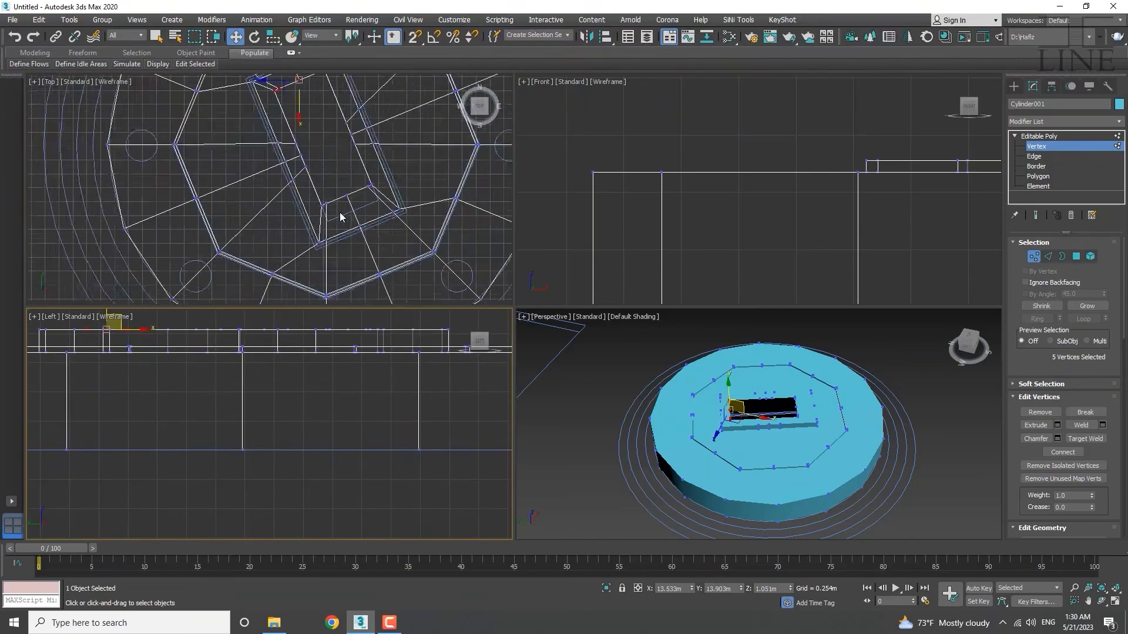
# Select the five ledge-corner vertices in the Left view and move them down and right.
pyautogui.moveTo(444, 152); pyautogui.dragTo(445, 153)
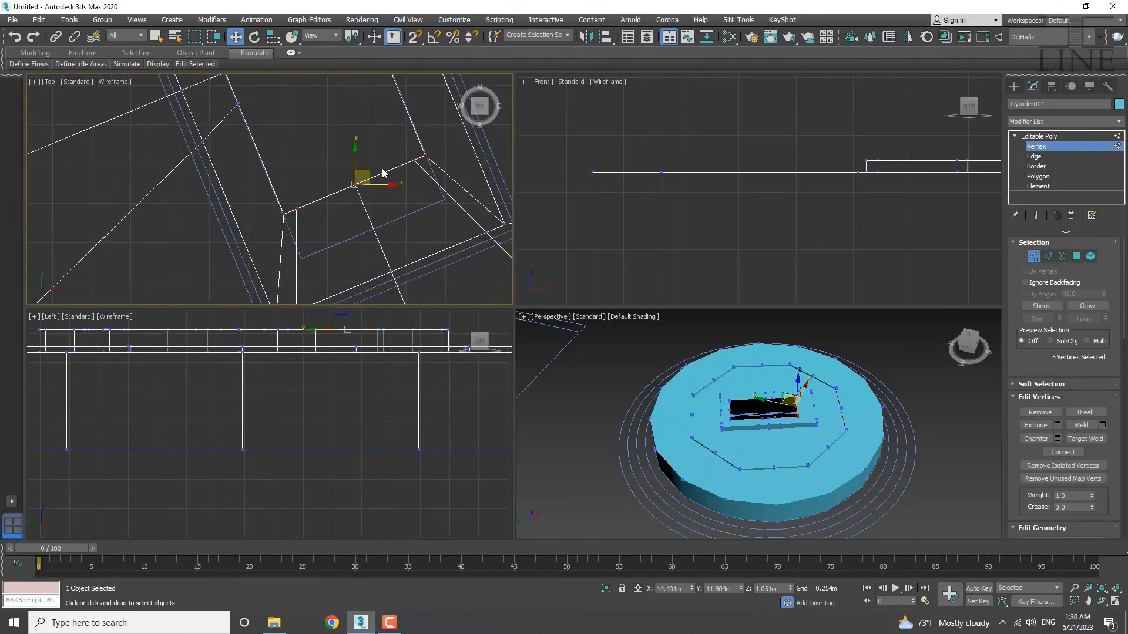
pyautogui.moveTo(367, 174); pyautogui.dragTo(384, 214)
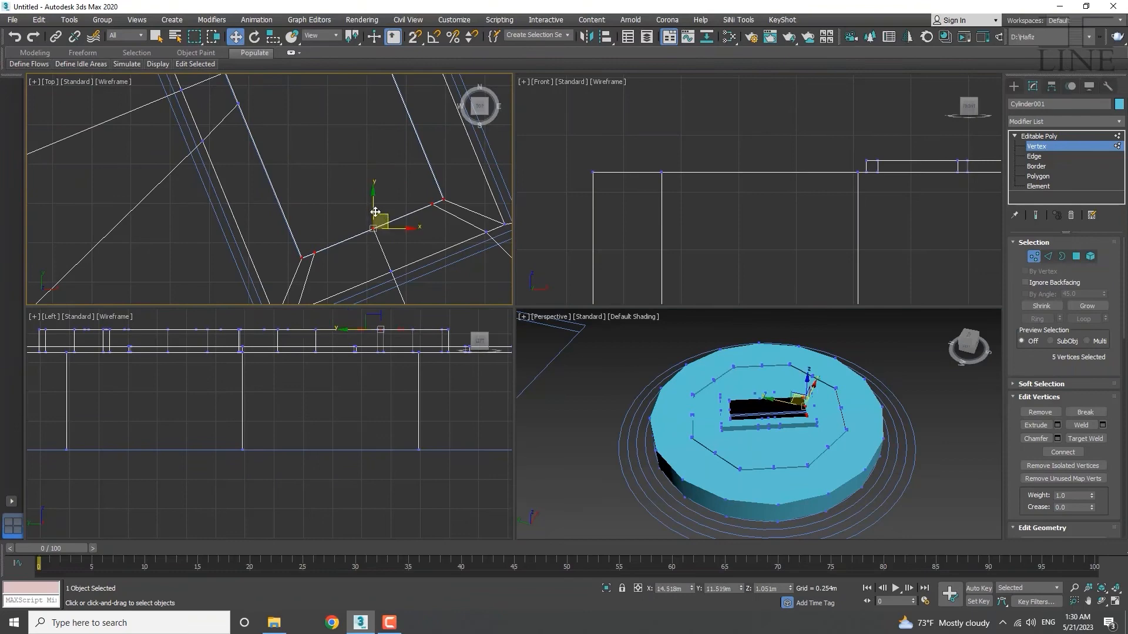
pyautogui.scroll(-2, 367, 168)
pyautogui.scroll(-4, 367, 167)
pyautogui.scroll(3, 370, 188)
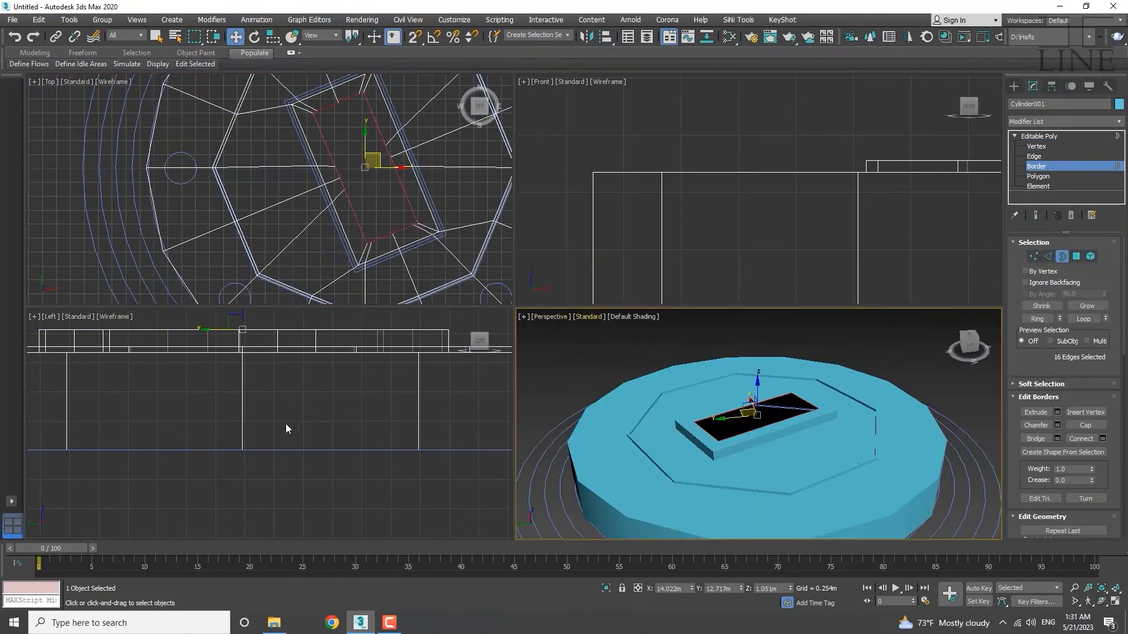
# Extrude the opening's border upward into block walls and cap the top closed.
pyautogui.moveTo(286, 429); pyautogui.dragTo(330, 500, button='middle')
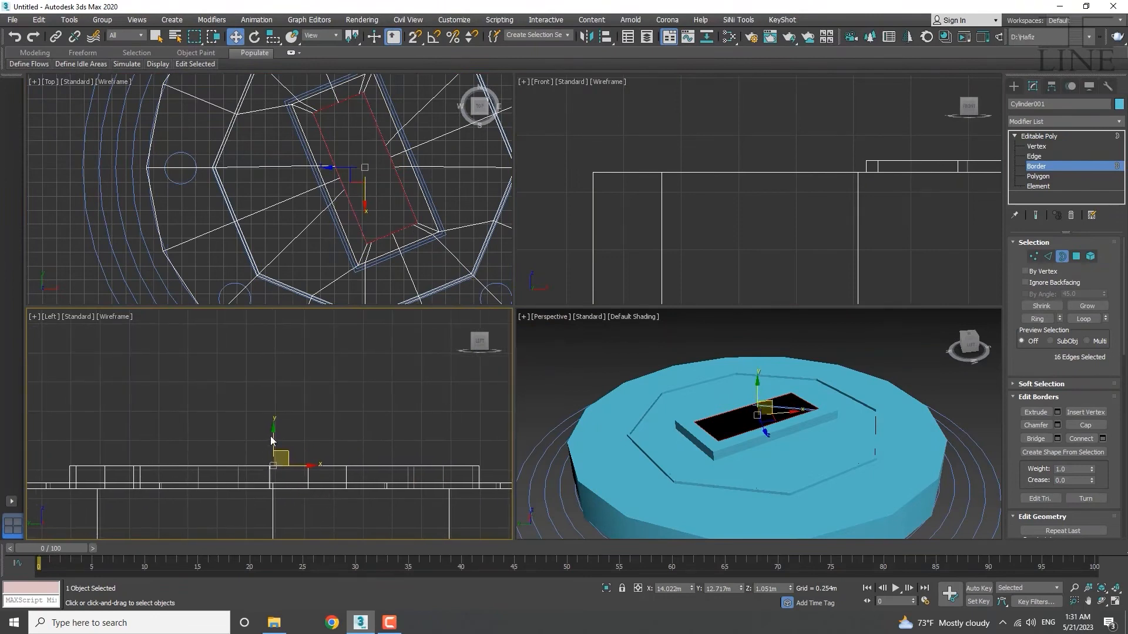
pyautogui.keyDown('shift'); pyautogui.moveTo(272, 440); pyautogui.dragTo(283, 388); pyautogui.keyUp('shift')
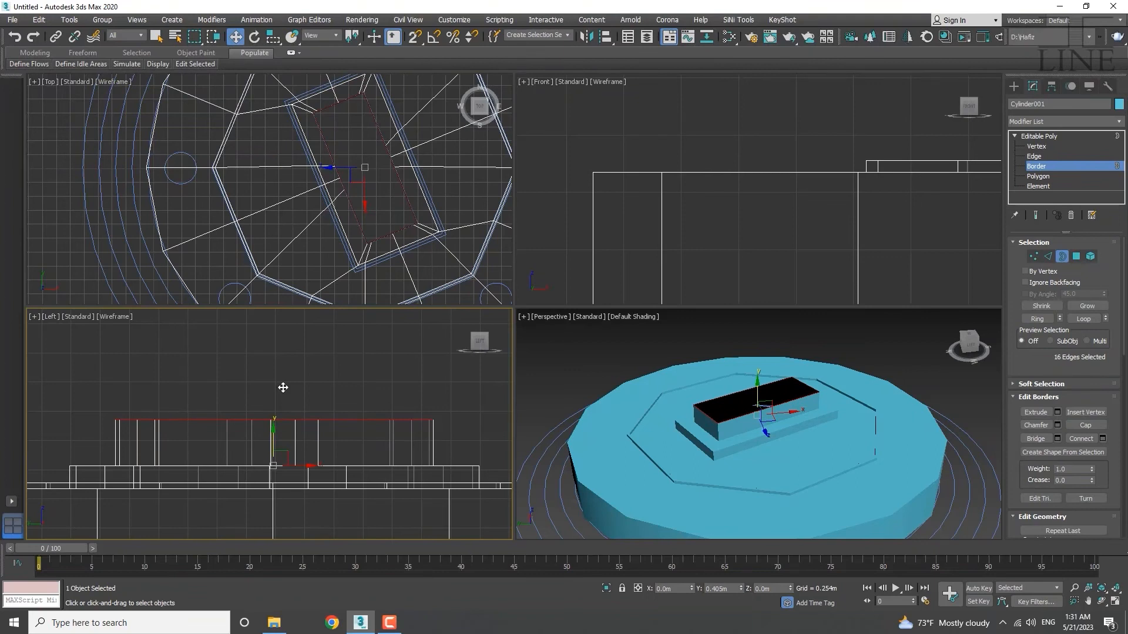
pyautogui.keyDown('shift'); pyautogui.moveTo(282, 387); pyautogui.dragTo(282, 390); pyautogui.keyUp('shift')
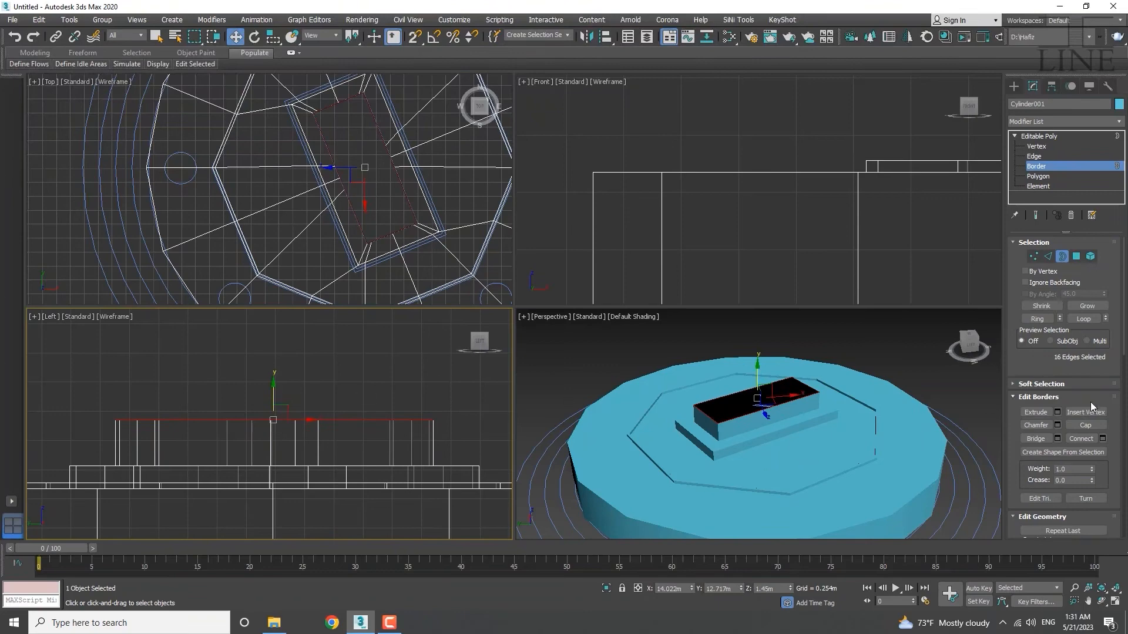
pyautogui.click(1085, 425)
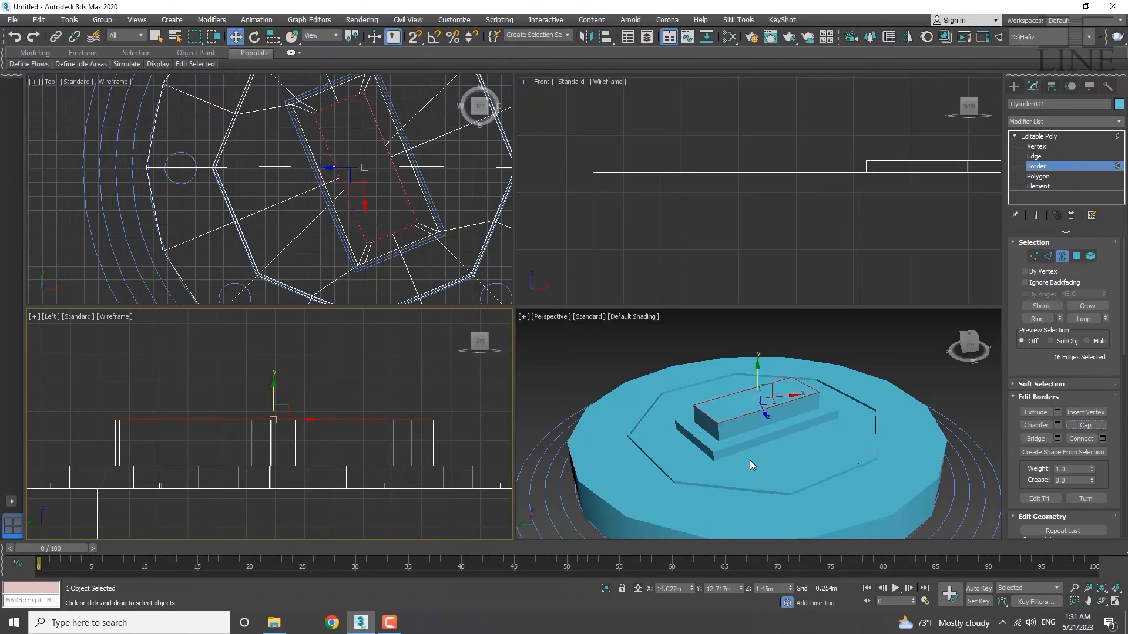
# Select the 16 vertical side edges at Edge level.
pyautogui.keyDown('alt'); pyautogui.moveTo(780, 460); pyautogui.dragTo(762, 496, button='middle'); pyautogui.keyUp('alt')
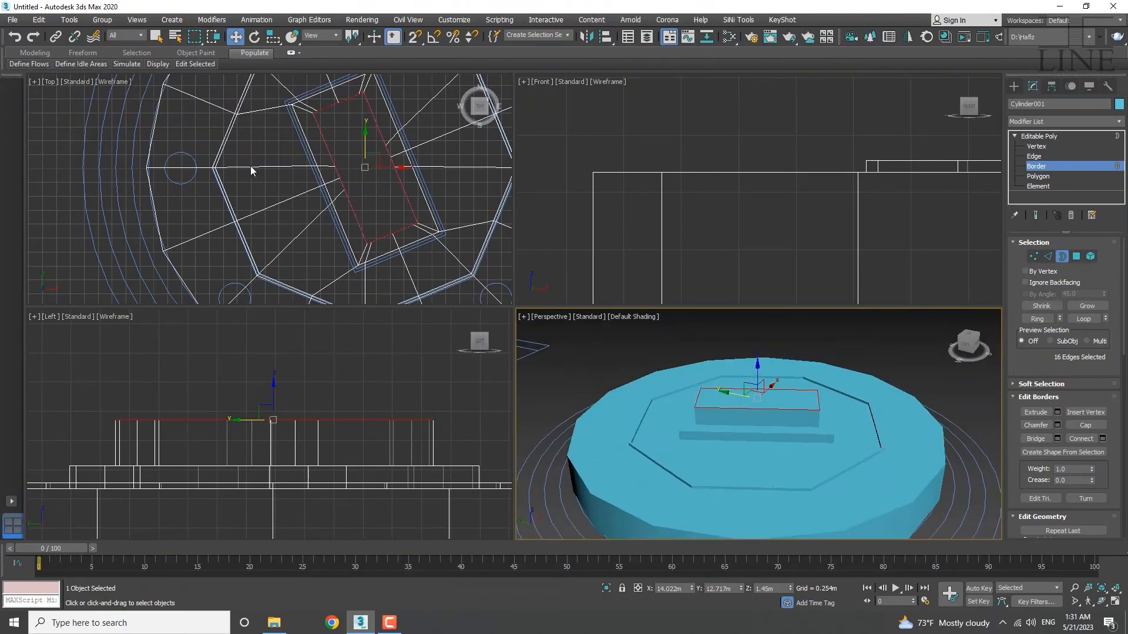
pyautogui.scroll(-5, 276, 156)
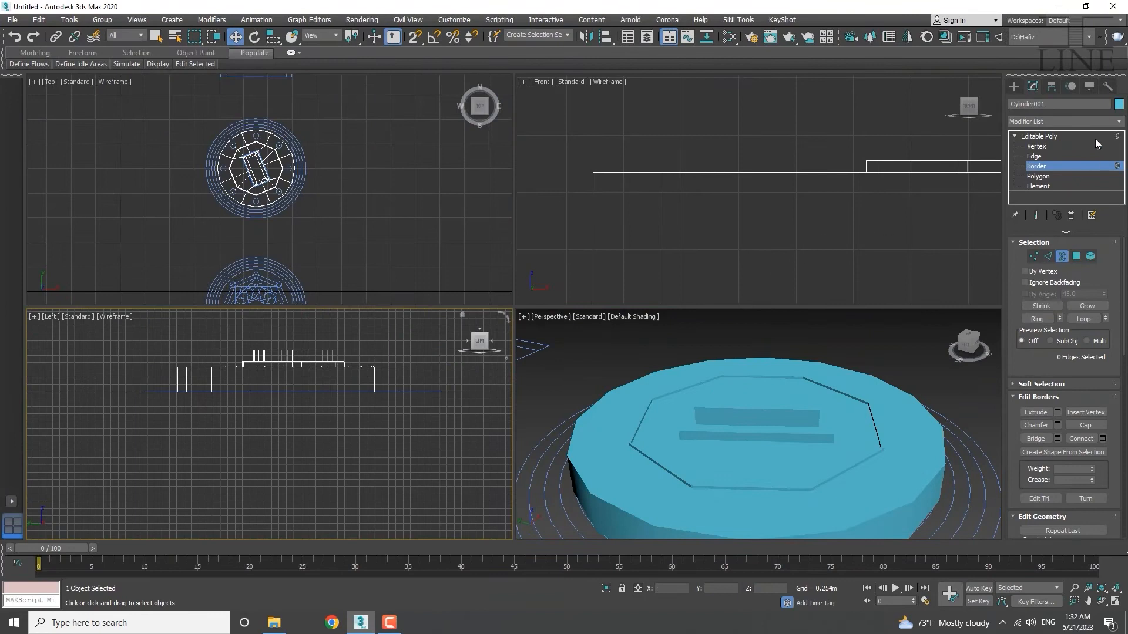
pyautogui.click(1037, 156)
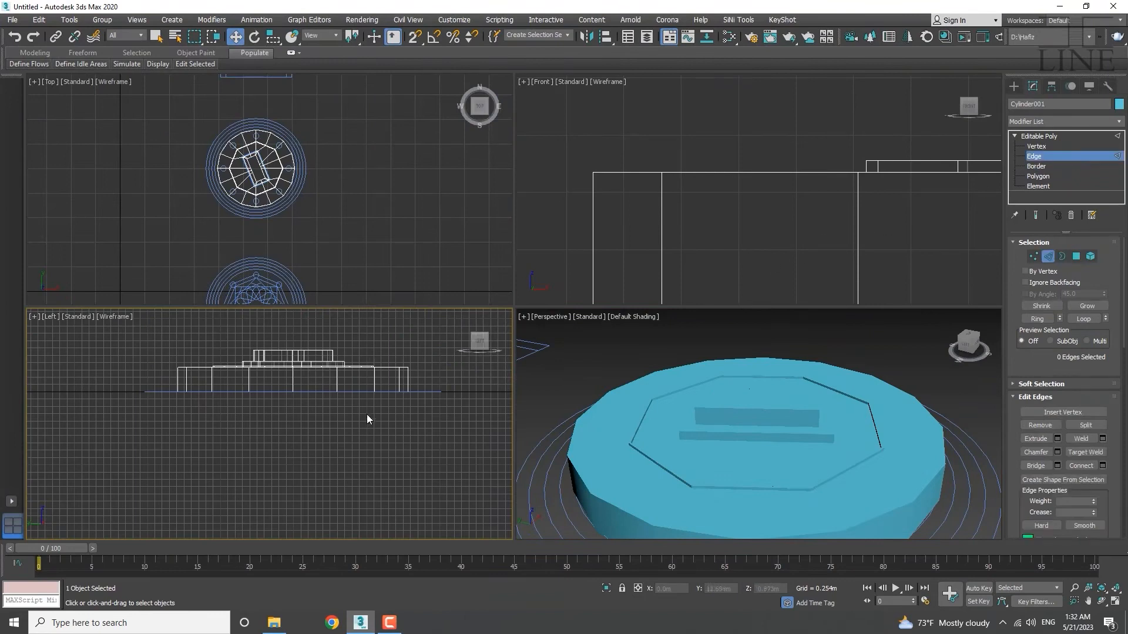
pyautogui.moveTo(145, 386); pyautogui.dragTo(143, 386)
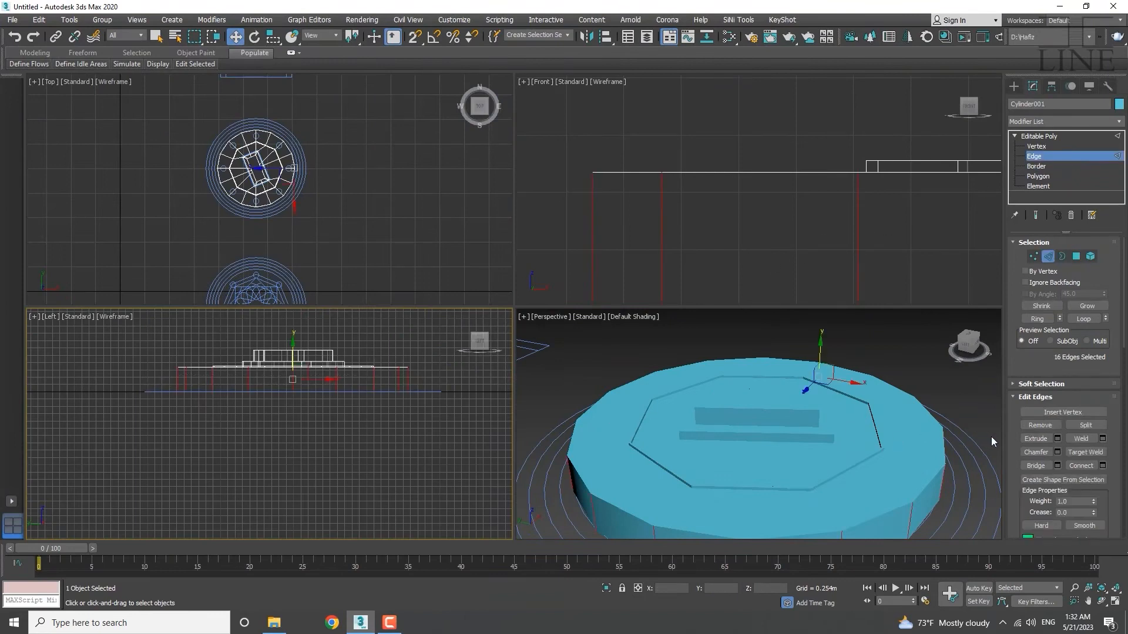
pyautogui.click(1104, 464)
# Connect the selected side edges with 3 segments to add three edge loops.
pyautogui.click(1102, 465)
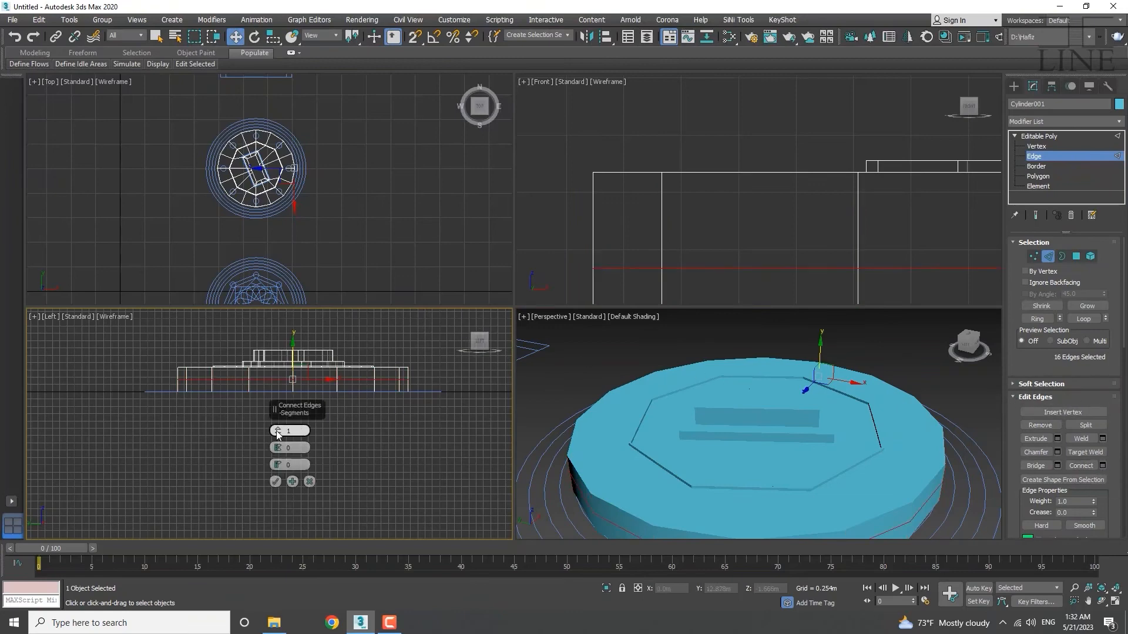
pyautogui.moveTo(278, 433); pyautogui.dragTo(277, 427)
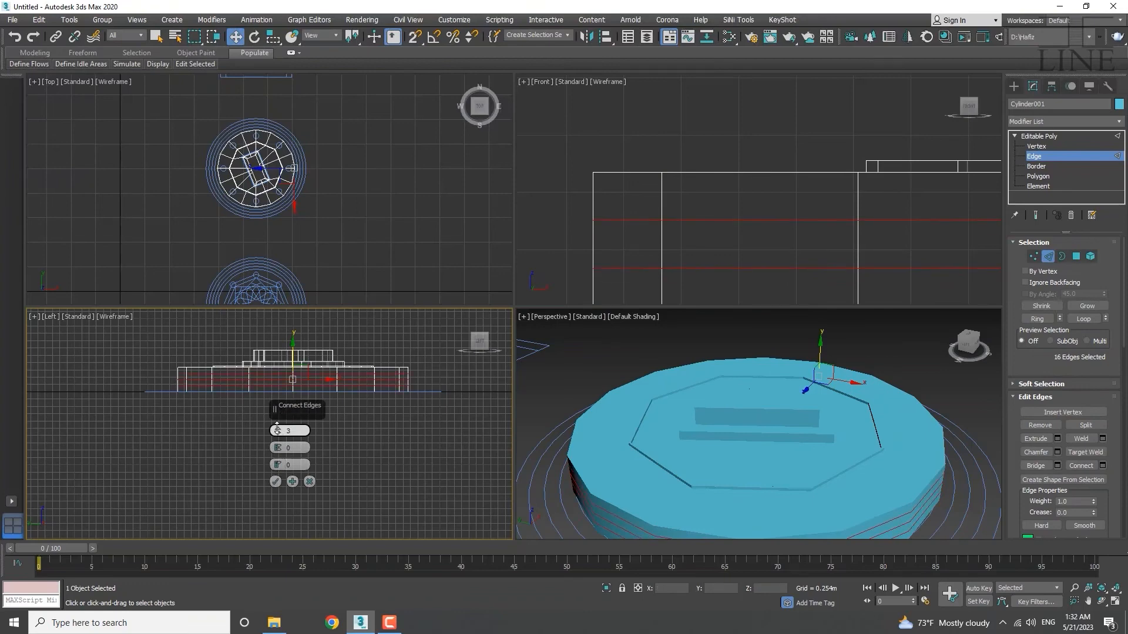
pyautogui.moveTo(277, 427); pyautogui.dragTo(277, 423)
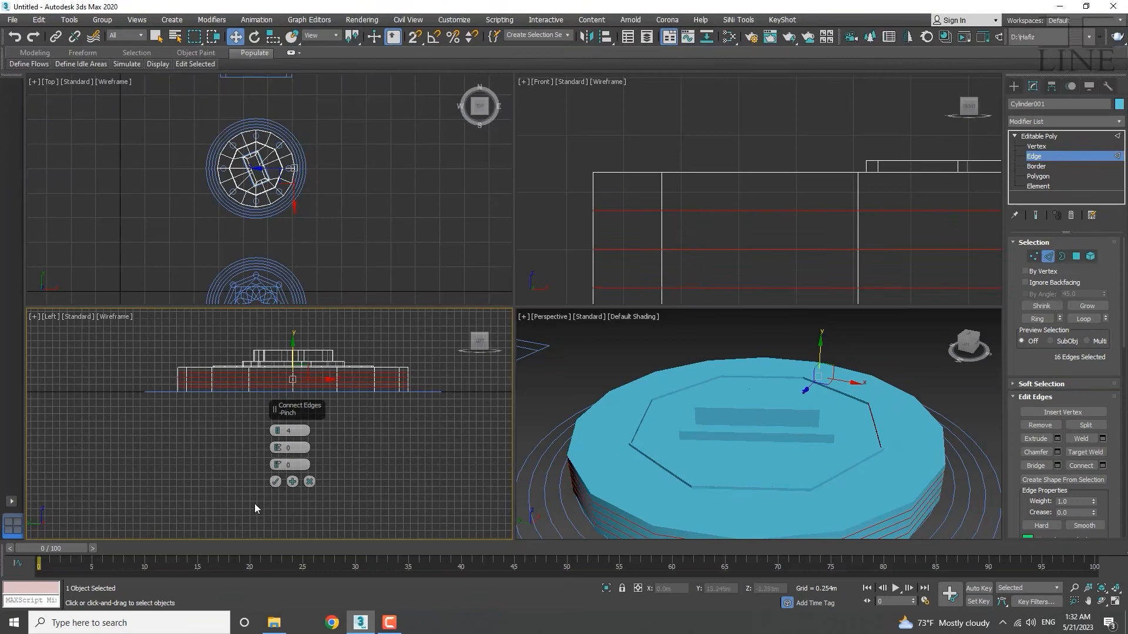
pyautogui.scroll(5, 179, 409)
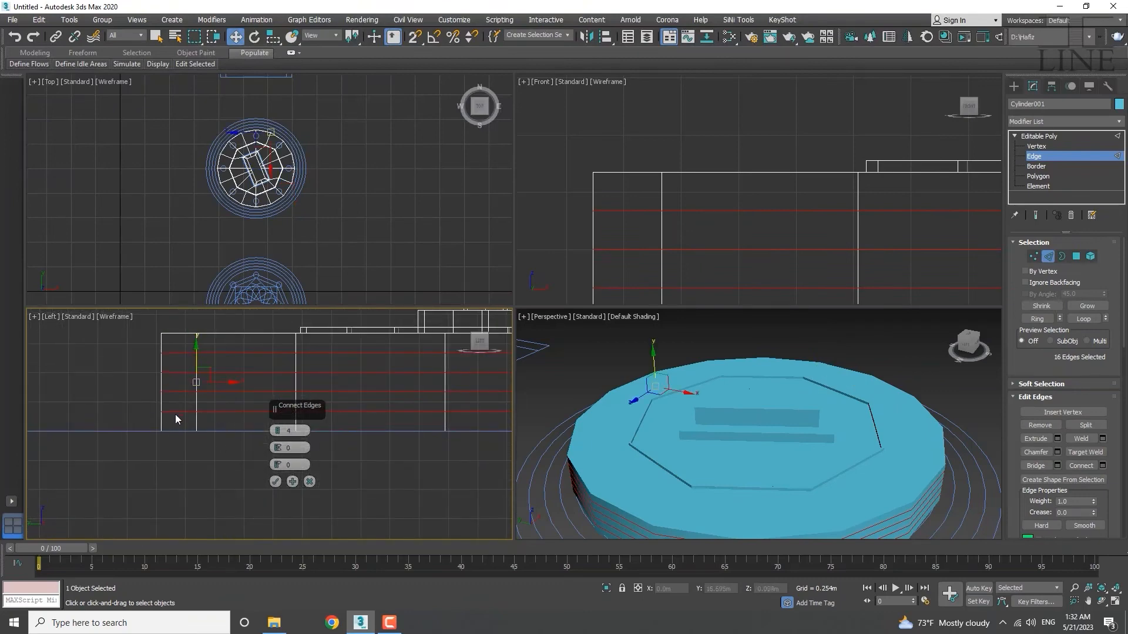
pyautogui.moveTo(276, 431); pyautogui.dragTo(270, 435)
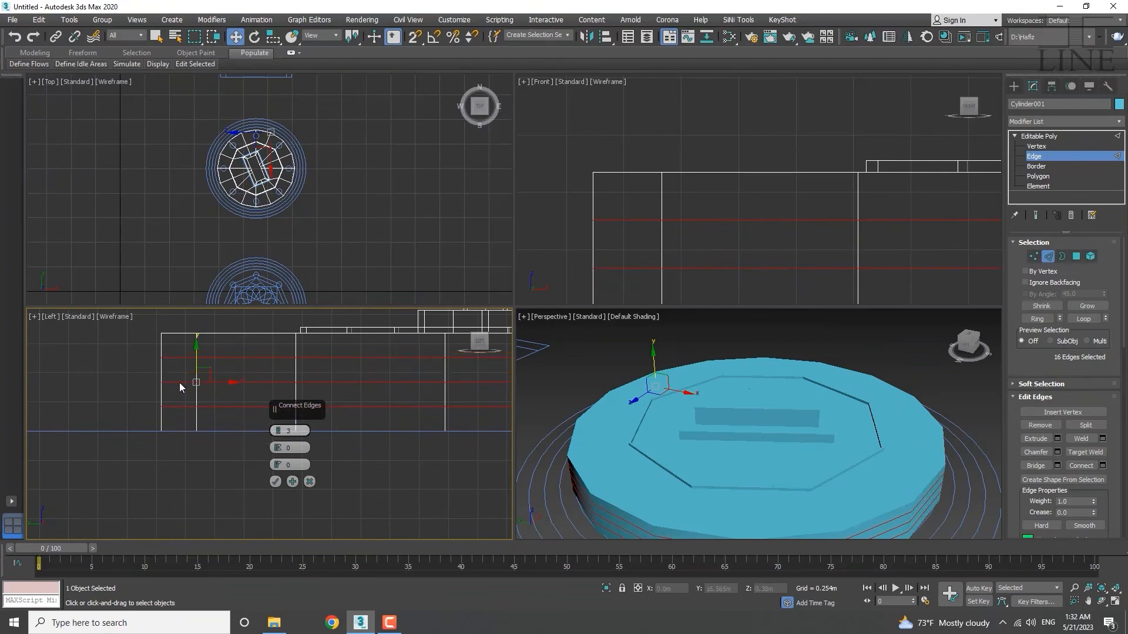
pyautogui.click(274, 481)
# Orbit, zoom and pan the views to inspect the new edge loops.
pyautogui.scroll(-5, 282, 375)
pyautogui.scroll(3, 333, 390)
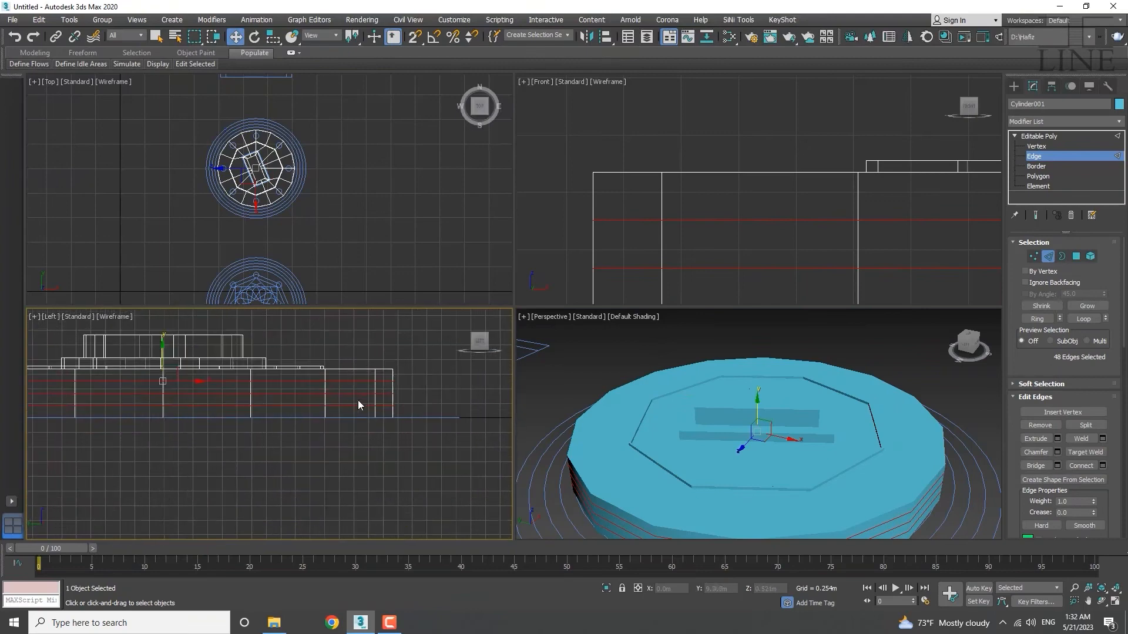
pyautogui.scroll(4, 352, 409)
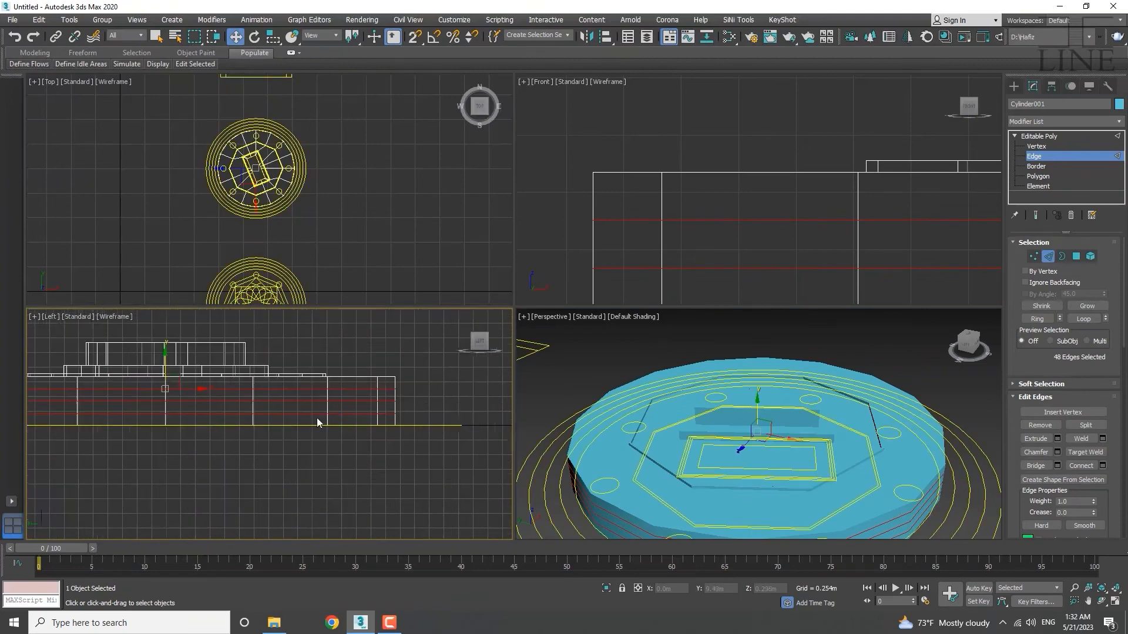
pyautogui.scroll(-5, 822, 501)
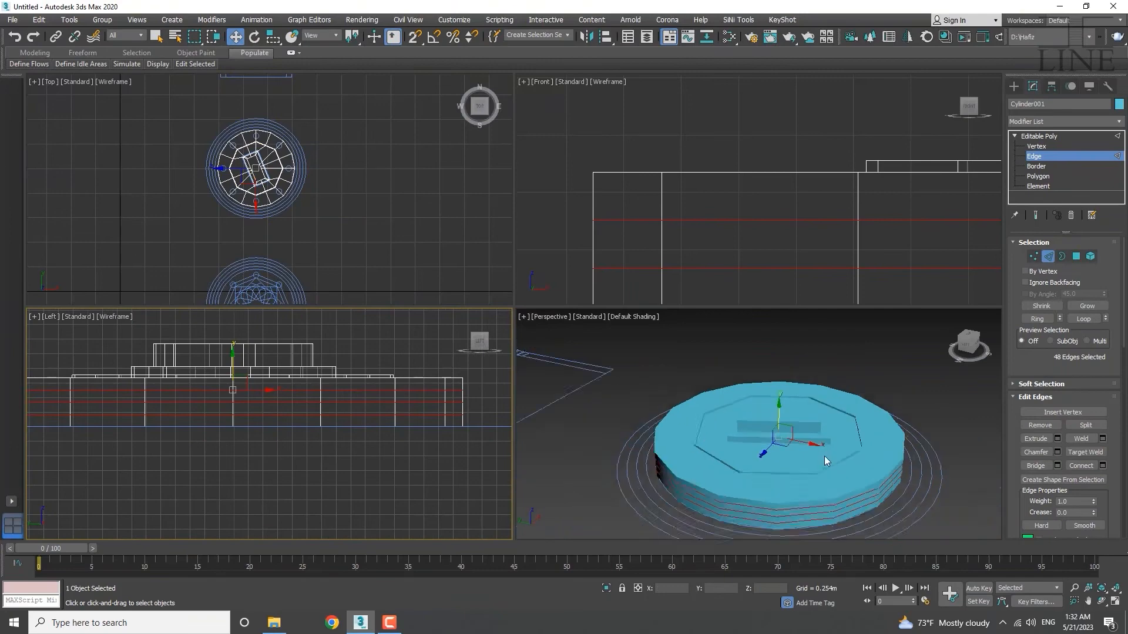
pyautogui.keyDown('alt'); pyautogui.moveTo(707, 487); pyautogui.dragTo(810, 484, button='middle'); pyautogui.keyUp('alt')
pyautogui.scroll(4, 809, 484)
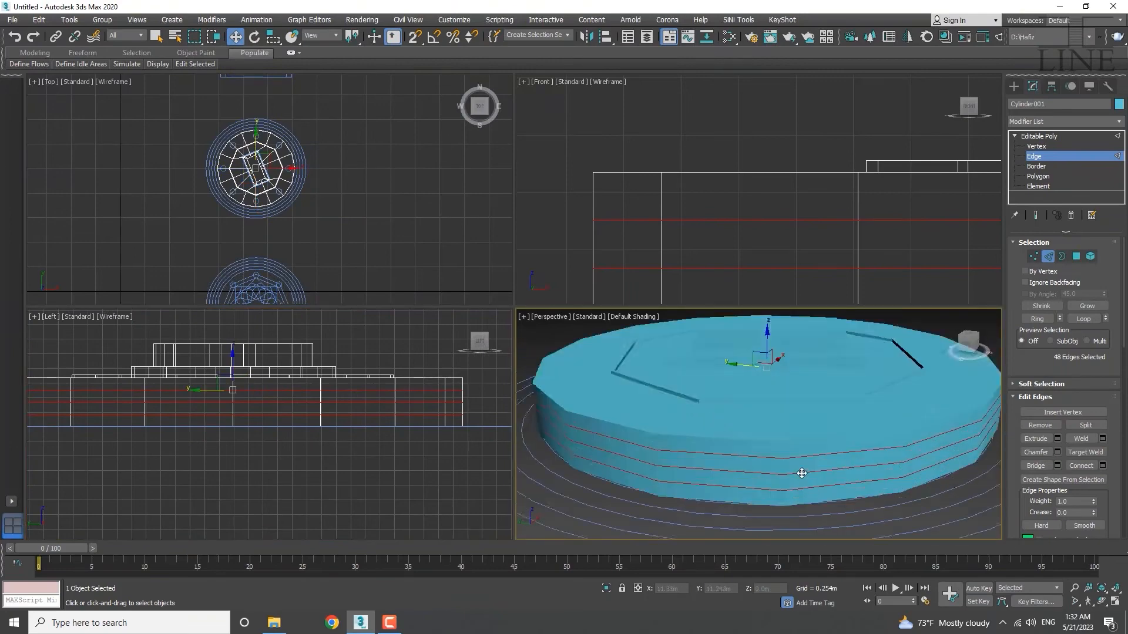
pyautogui.scroll(-2, 780, 473)
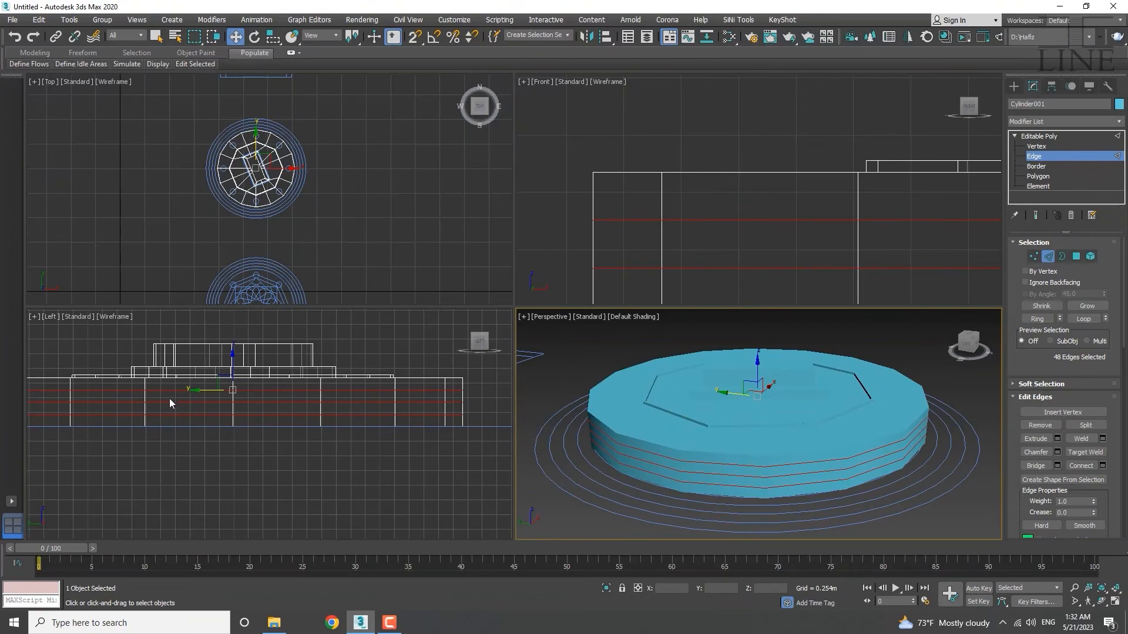
pyautogui.moveTo(209, 398); pyautogui.dragTo(239, 407, button='middle')
pyautogui.scroll(-2, 241, 392)
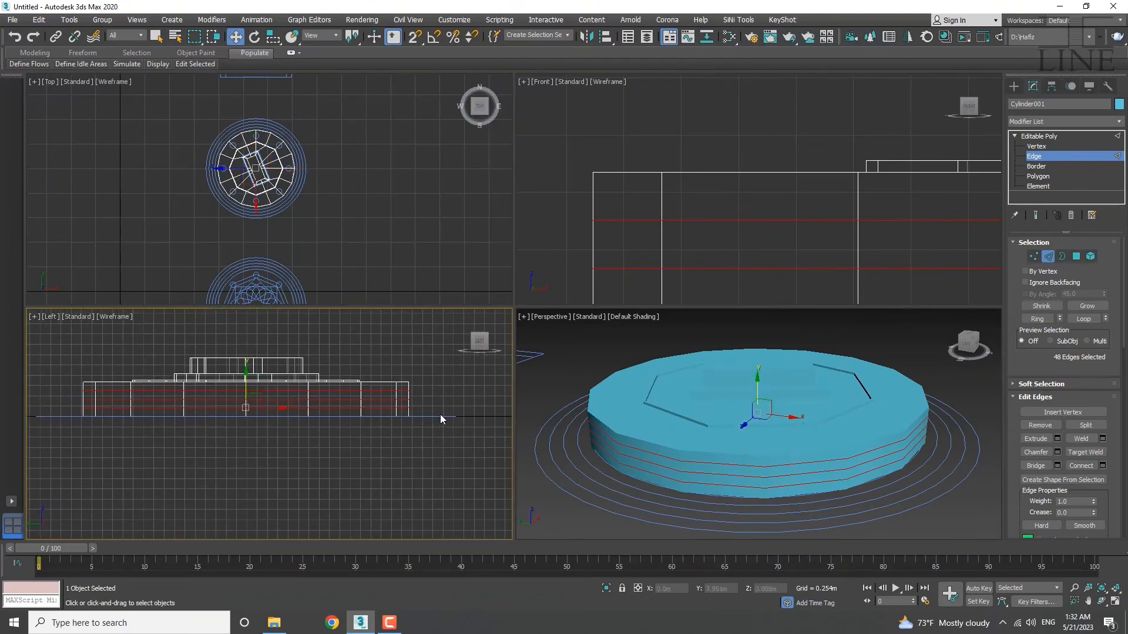
# At Polygon level, select the side and bottom faces, then deselect the top row, leaving 49 polygons.
pyautogui.press('4')
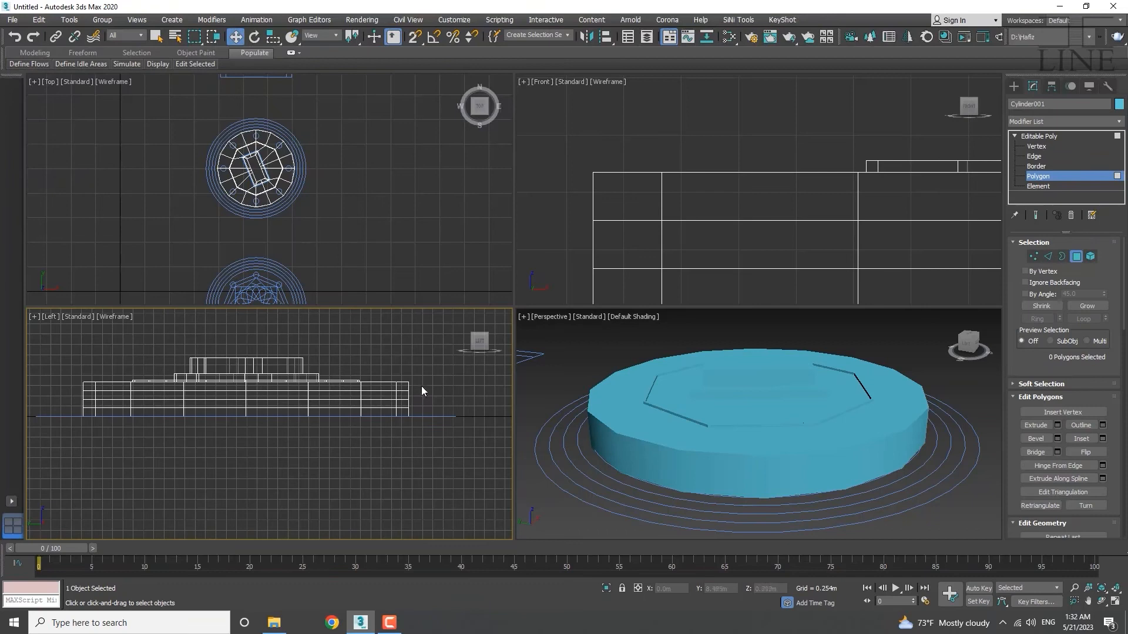
pyautogui.moveTo(421, 385); pyautogui.dragTo(53, 445)
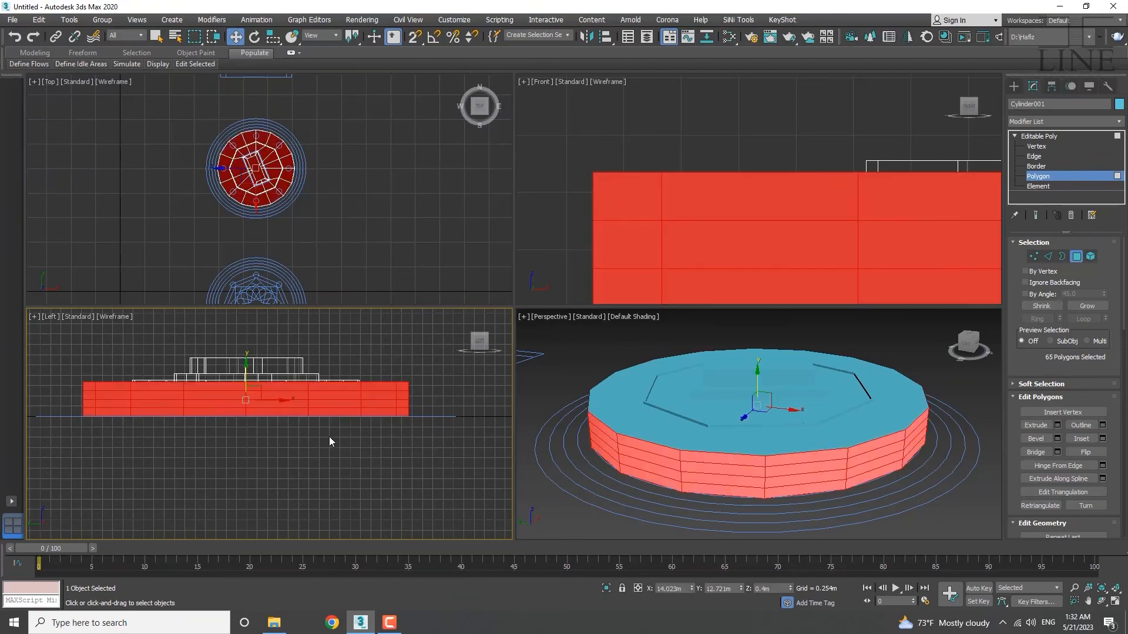
pyautogui.moveTo(416, 395); pyautogui.dragTo(16, 481)
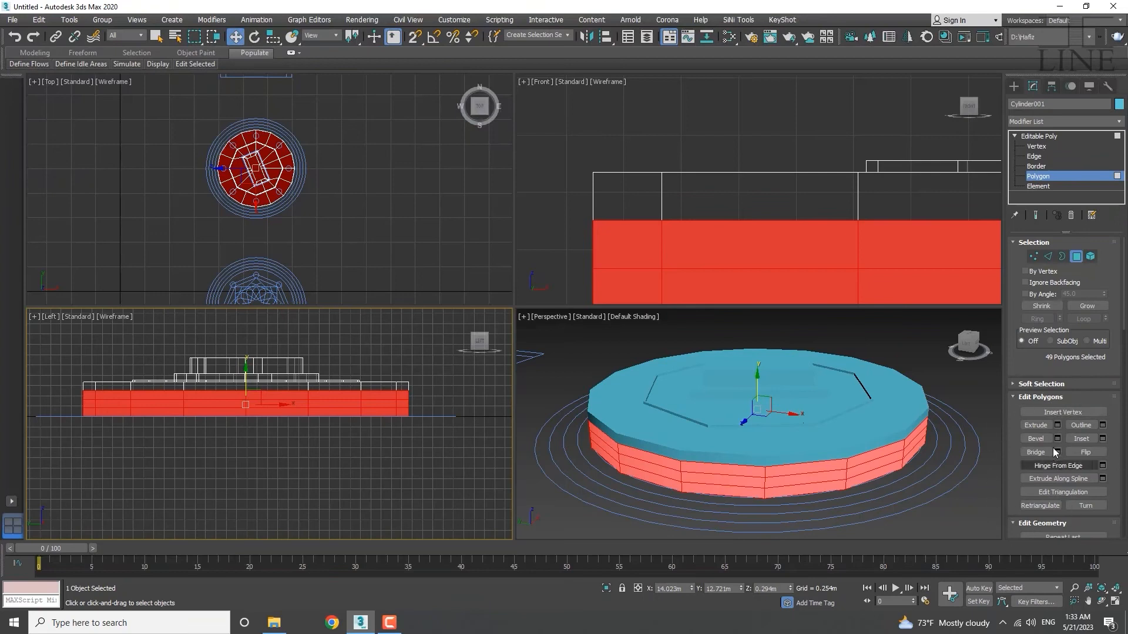
# Start extruding the lower side faces and set the extrusion type to Local Normal.
pyautogui.click(1057, 425)
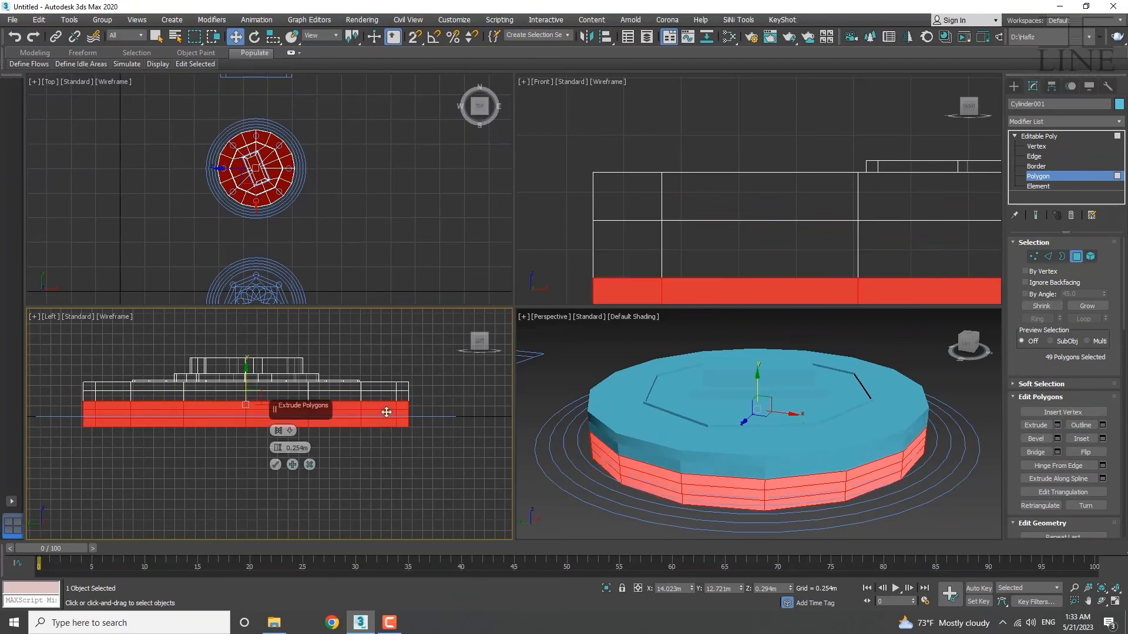
pyautogui.click(291, 430)
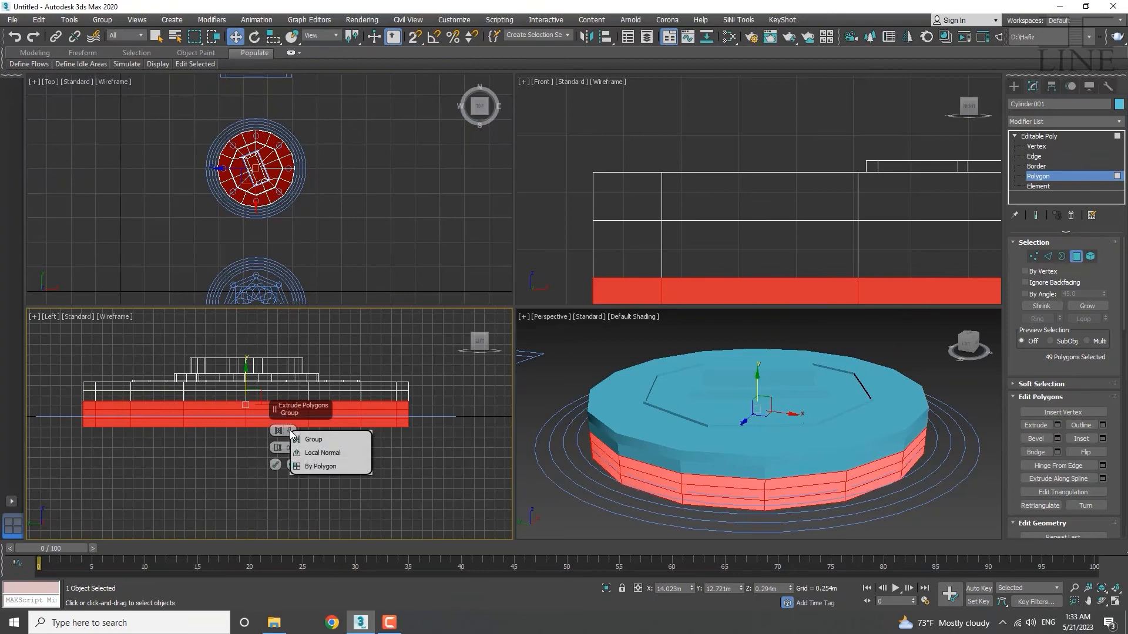
pyautogui.click(321, 453)
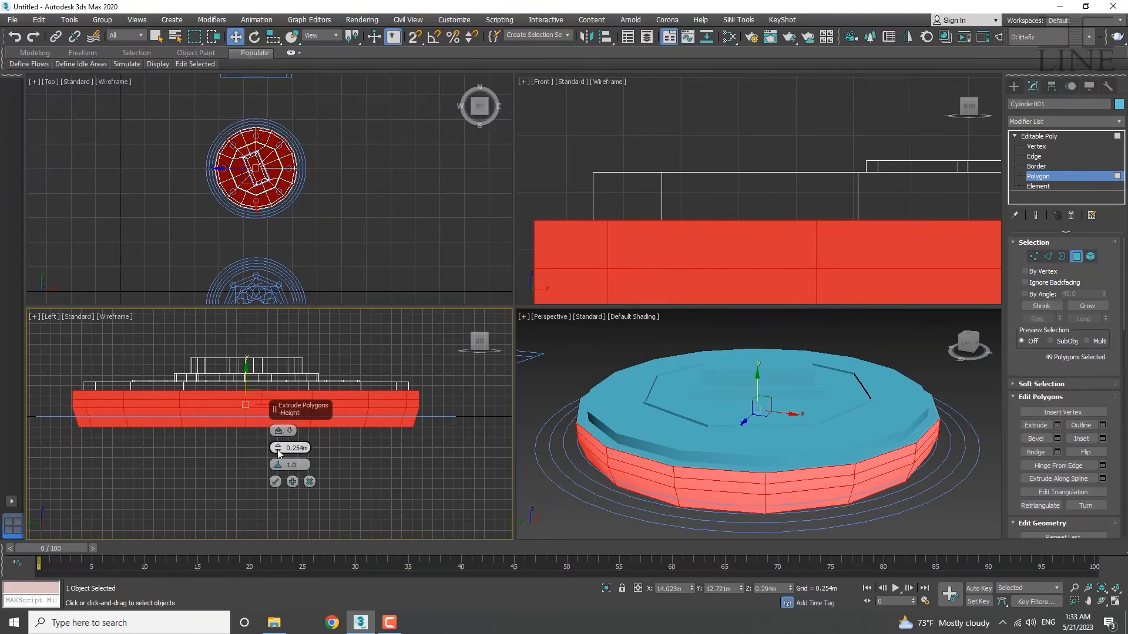
pyautogui.click(290, 435)
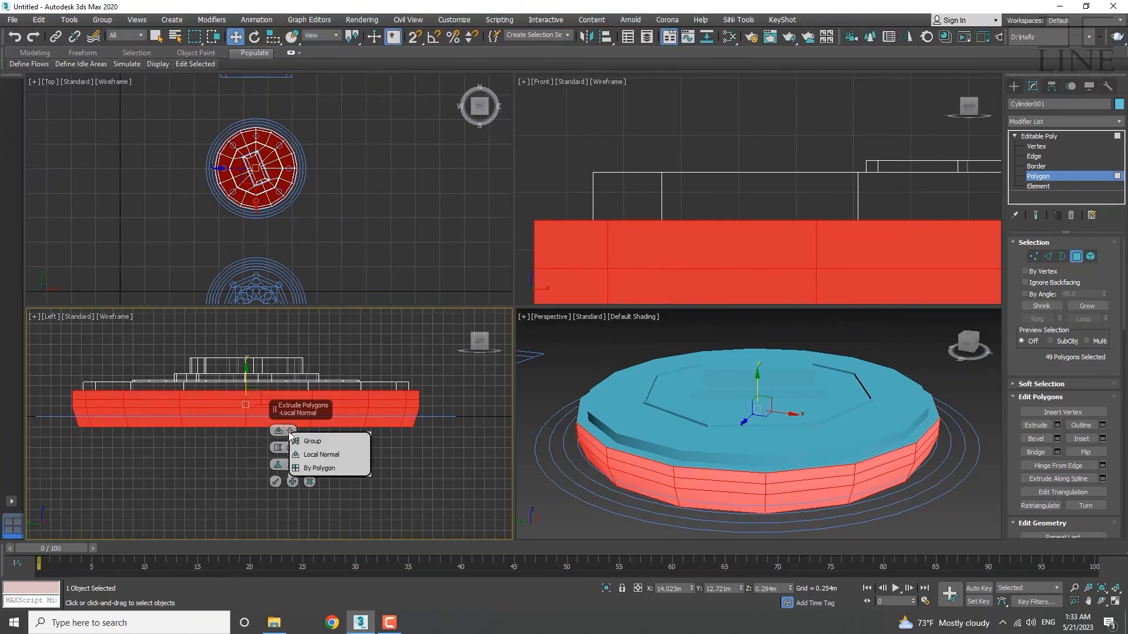
pyautogui.click(312, 470)
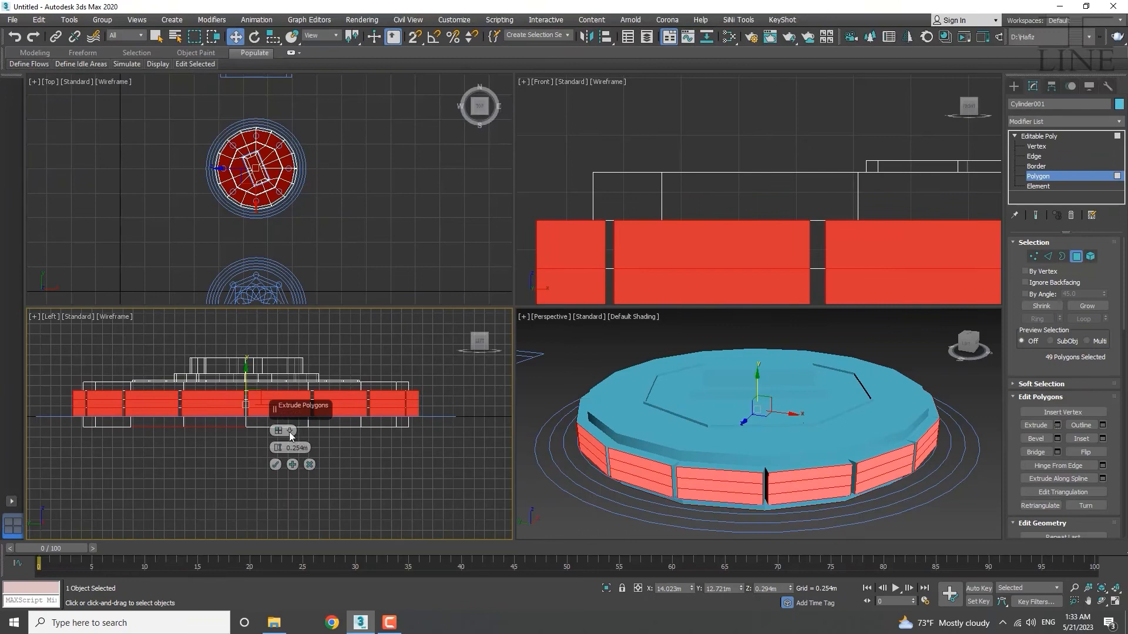
pyautogui.click(290, 434)
pyautogui.click(315, 457)
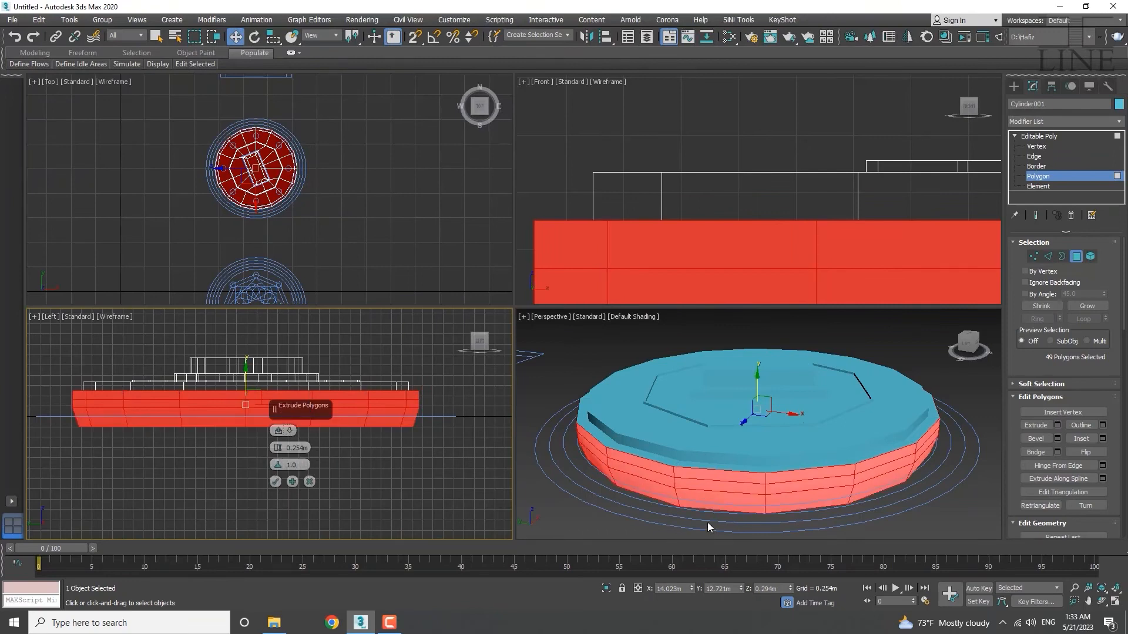
# Remove the bottom cap face from the extrusion selection.
pyautogui.keyDown('alt'); pyautogui.moveTo(717, 538); pyautogui.dragTo(718, 470, button='middle'); pyautogui.keyUp('alt')
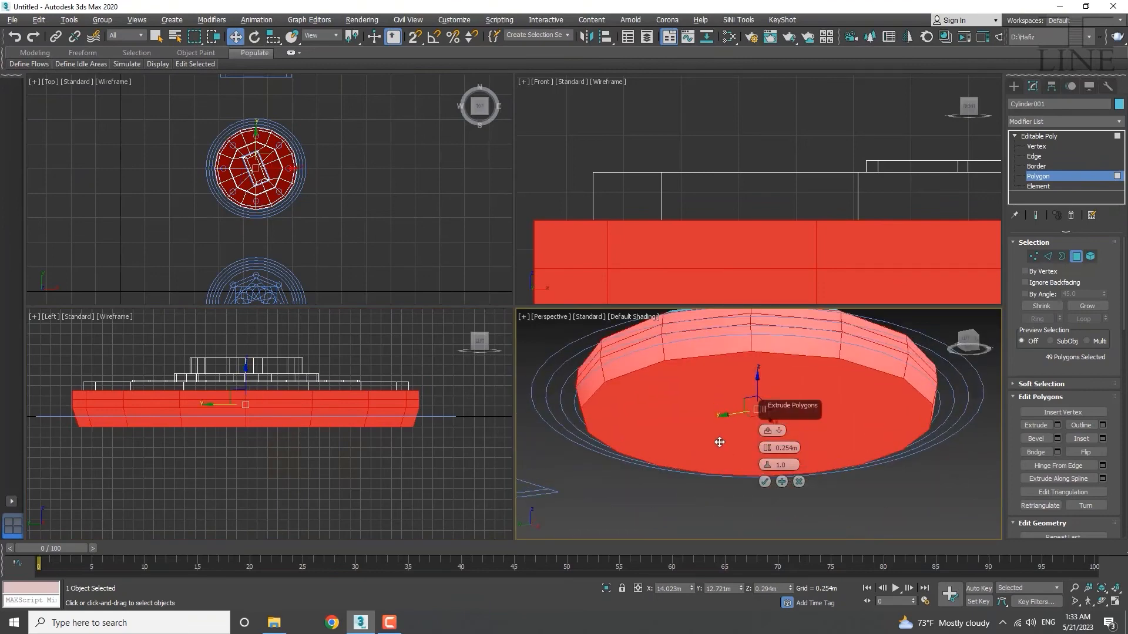
pyautogui.keyDown('alt'); pyautogui.click(722, 404); pyautogui.keyUp('alt')
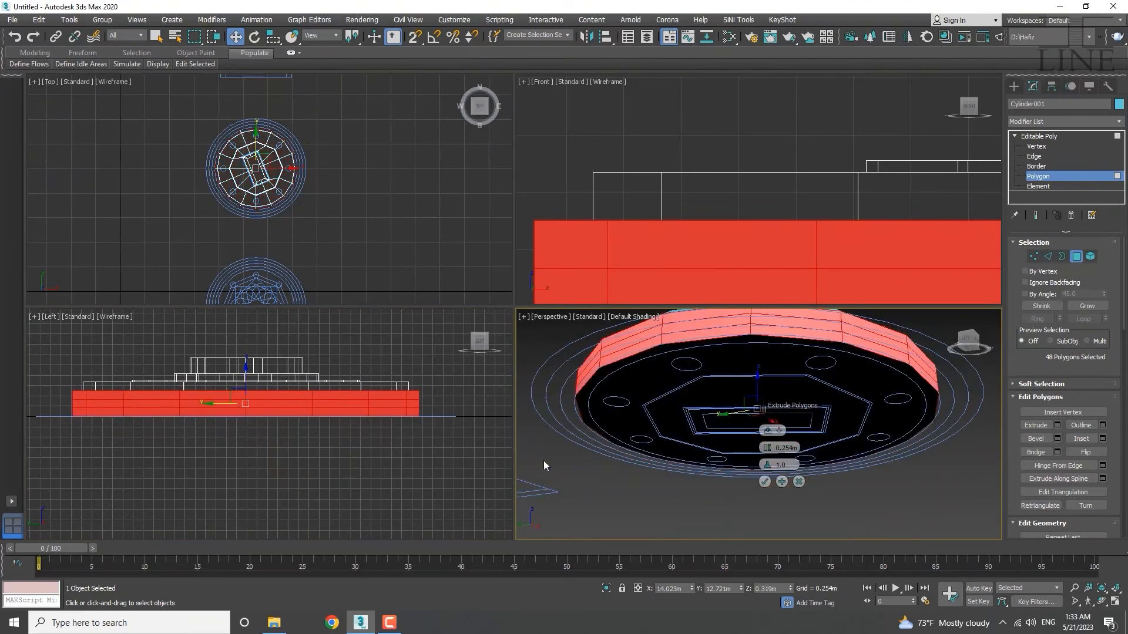
pyautogui.keyDown('alt'); pyautogui.moveTo(459, 442); pyautogui.dragTo(445, 447, button='middle'); pyautogui.keyUp('alt')
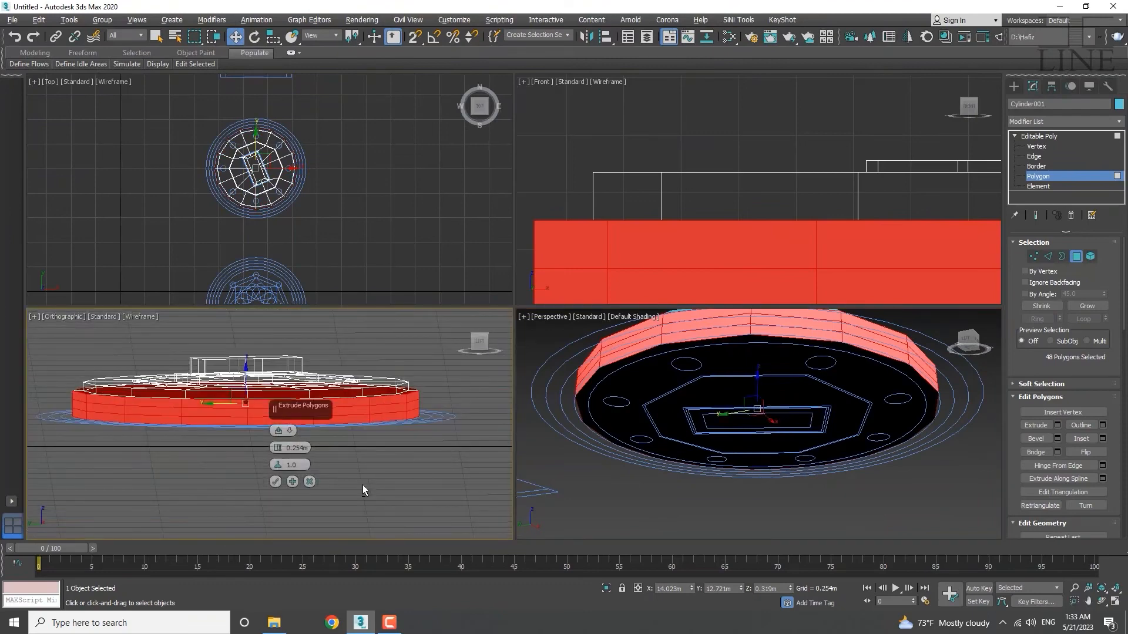
pyautogui.click(480, 341)
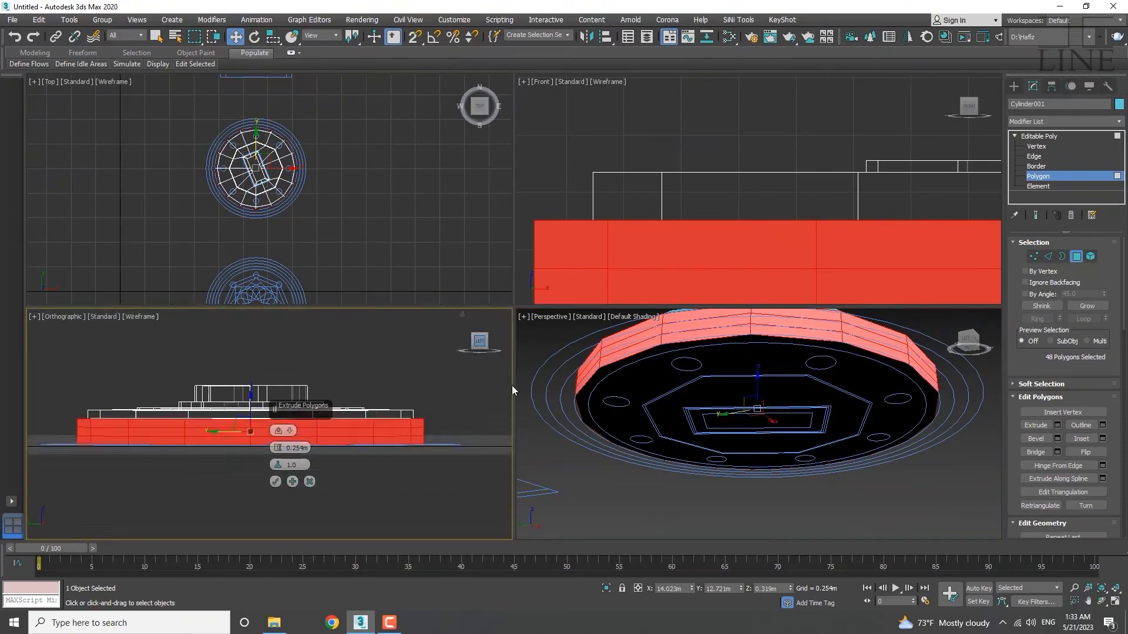
pyautogui.keyDown('alt'); pyautogui.moveTo(773, 369); pyautogui.dragTo(707, 435, button='middle'); pyautogui.keyUp('alt')
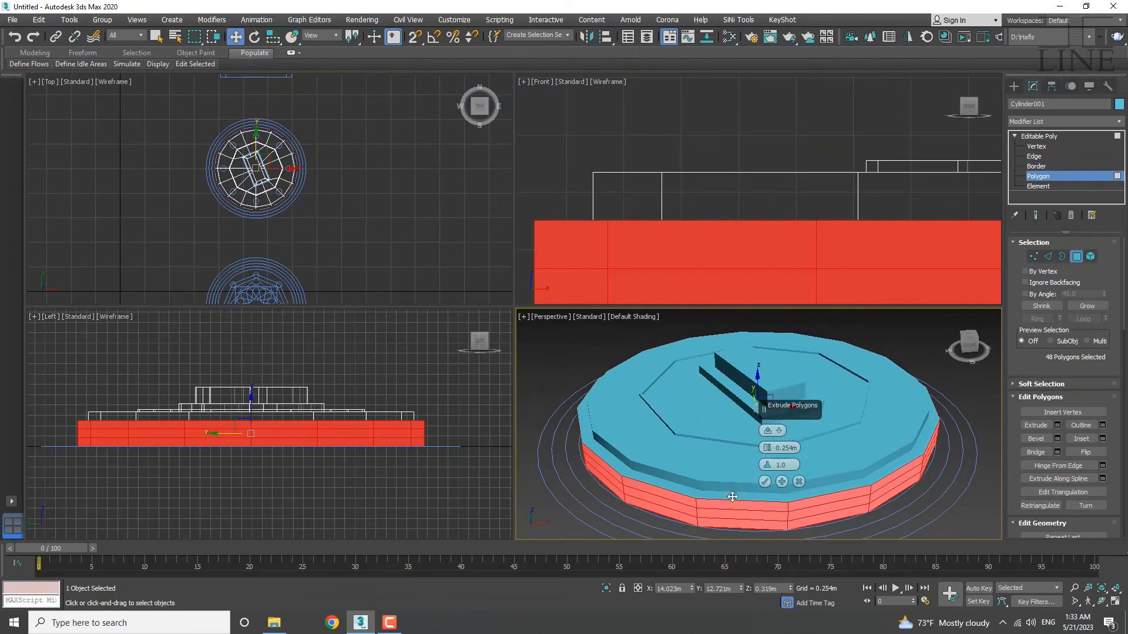
pyautogui.moveTo(731, 496); pyautogui.dragTo(711, 477, button='middle')
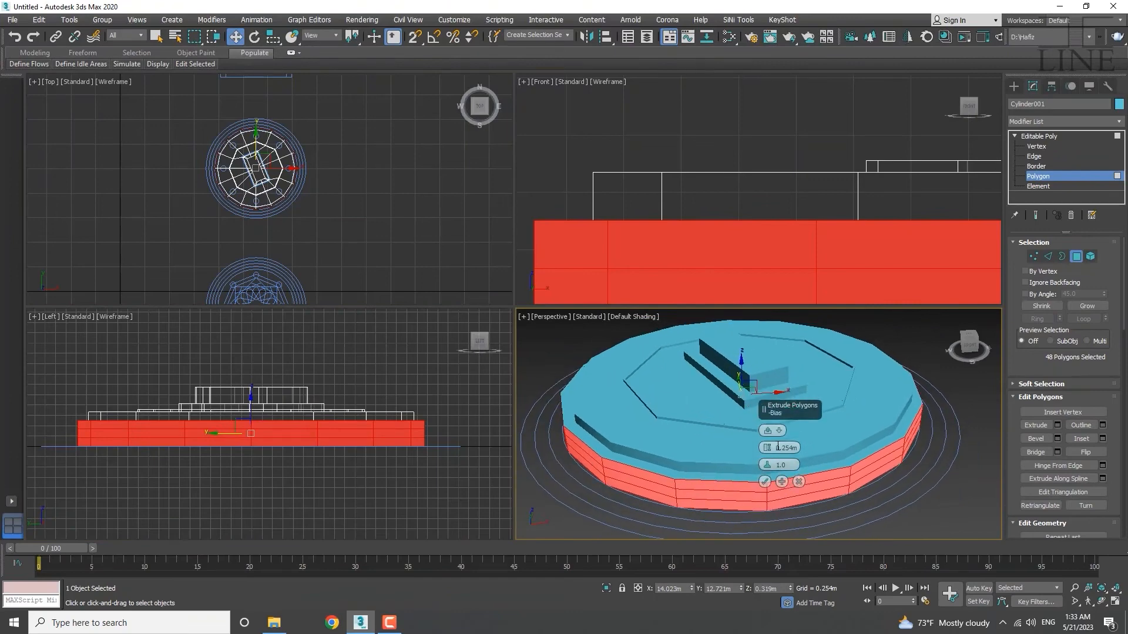
# Set the extrusion height to 0.3m and commit it.
pyautogui.doubleClick(790, 448)
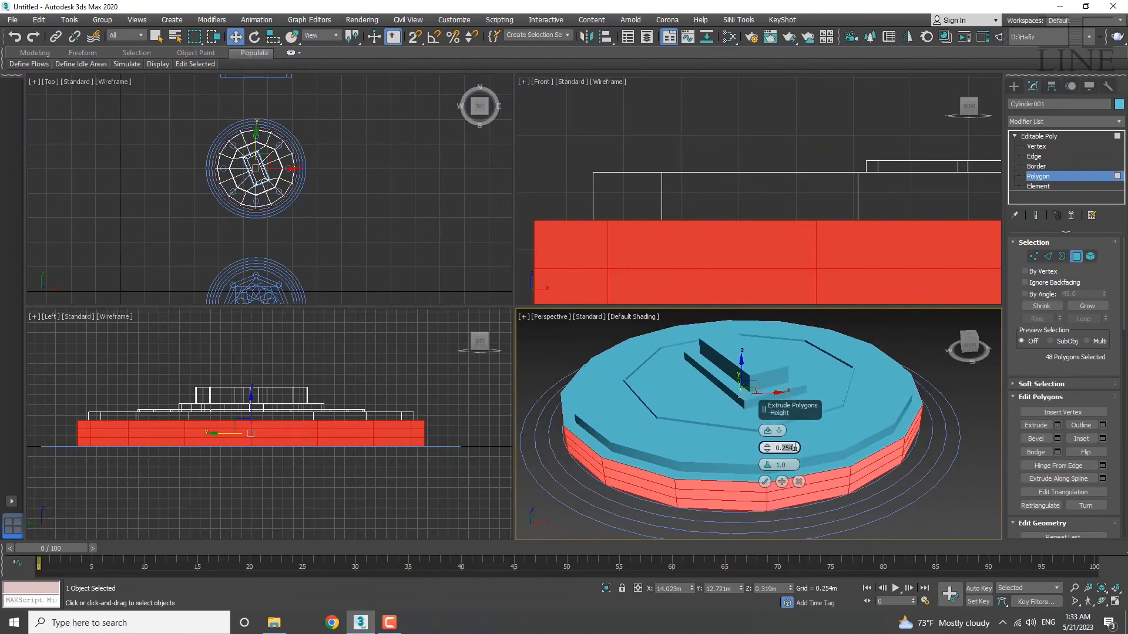
pyautogui.write('3')
pyautogui.press('Return')
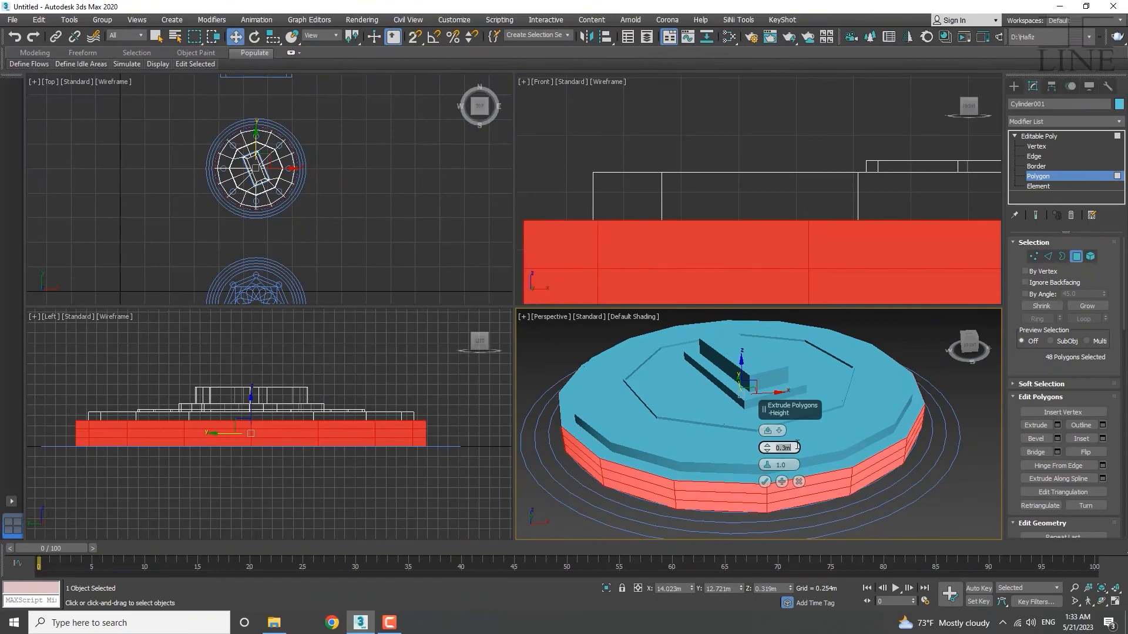
pyautogui.click(764, 482)
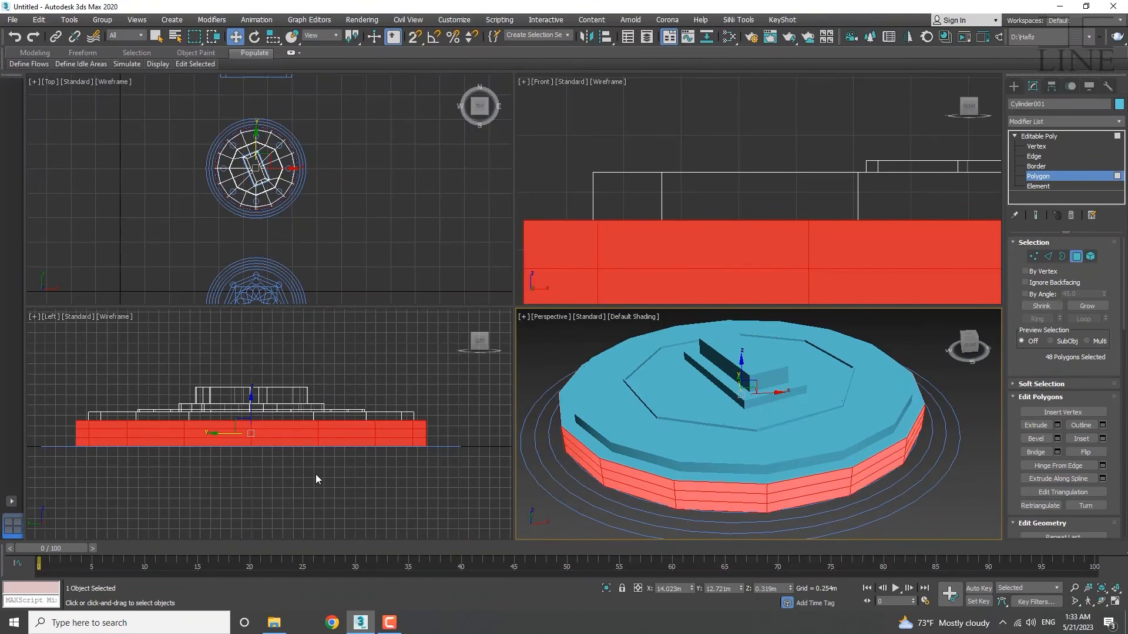
# Select the lower side faces, excluding the bottom cap and outer ring, leaving 32 polygons.
pyautogui.rightClick(435, 427)
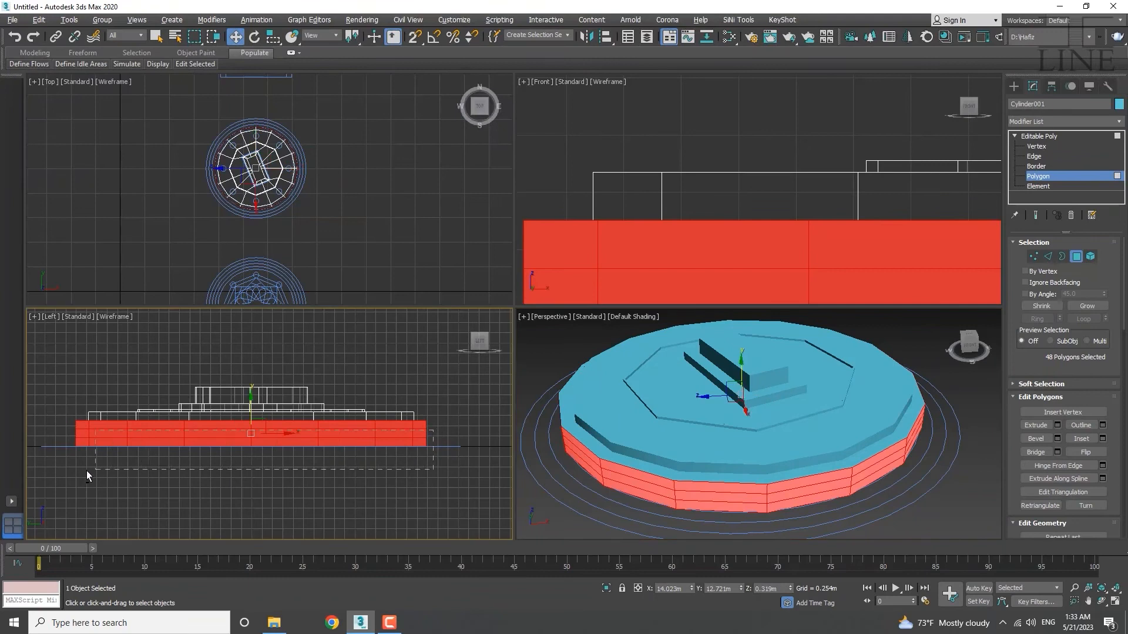
pyautogui.keyDown('alt'); pyautogui.moveTo(87, 470); pyautogui.dragTo(72, 471); pyautogui.keyUp('alt')
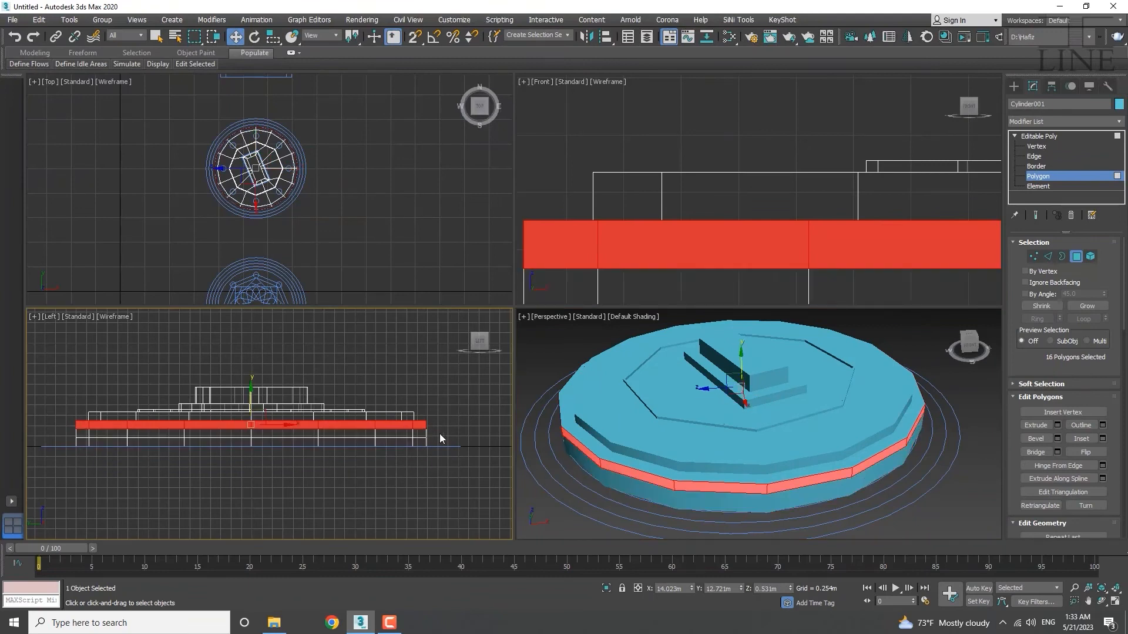
pyautogui.moveTo(434, 429); pyautogui.dragTo(30, 499)
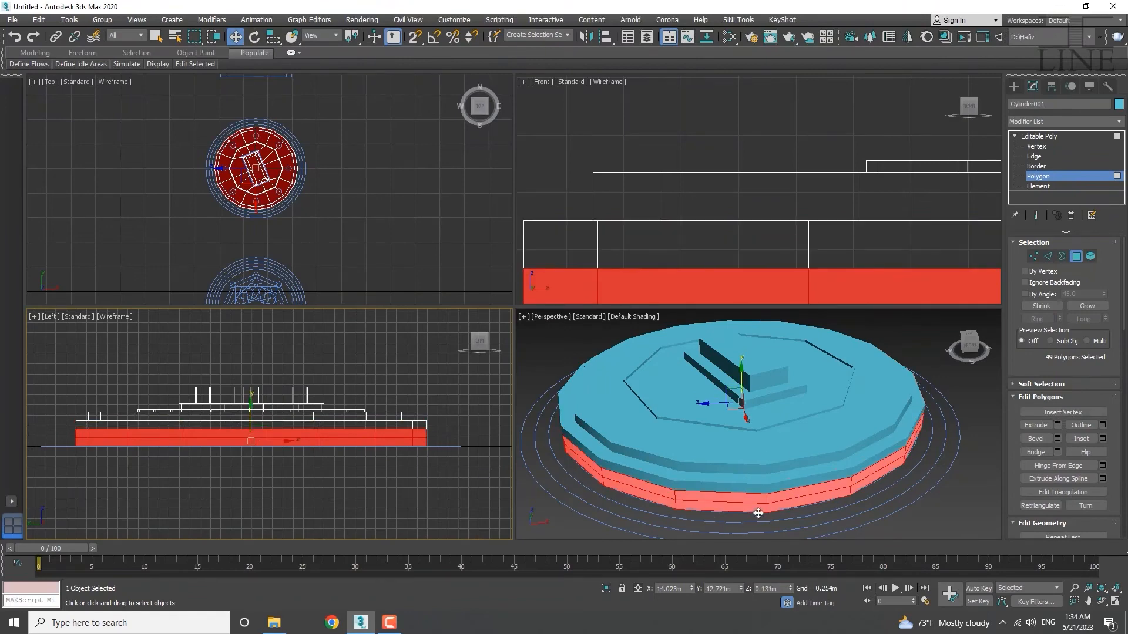
pyautogui.keyDown('alt'); pyautogui.moveTo(758, 512); pyautogui.dragTo(741, 411, button='middle'); pyautogui.keyUp('alt')
pyautogui.keyDown('alt'); pyautogui.click(724, 436); pyautogui.keyUp('alt')
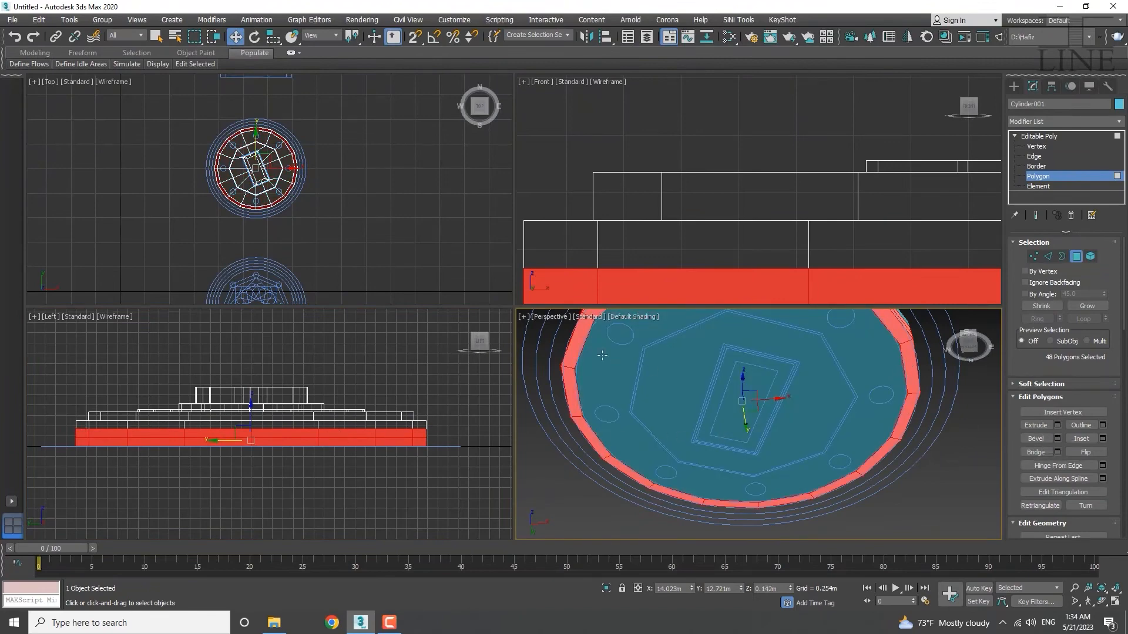
pyautogui.rightClick(436, 433)
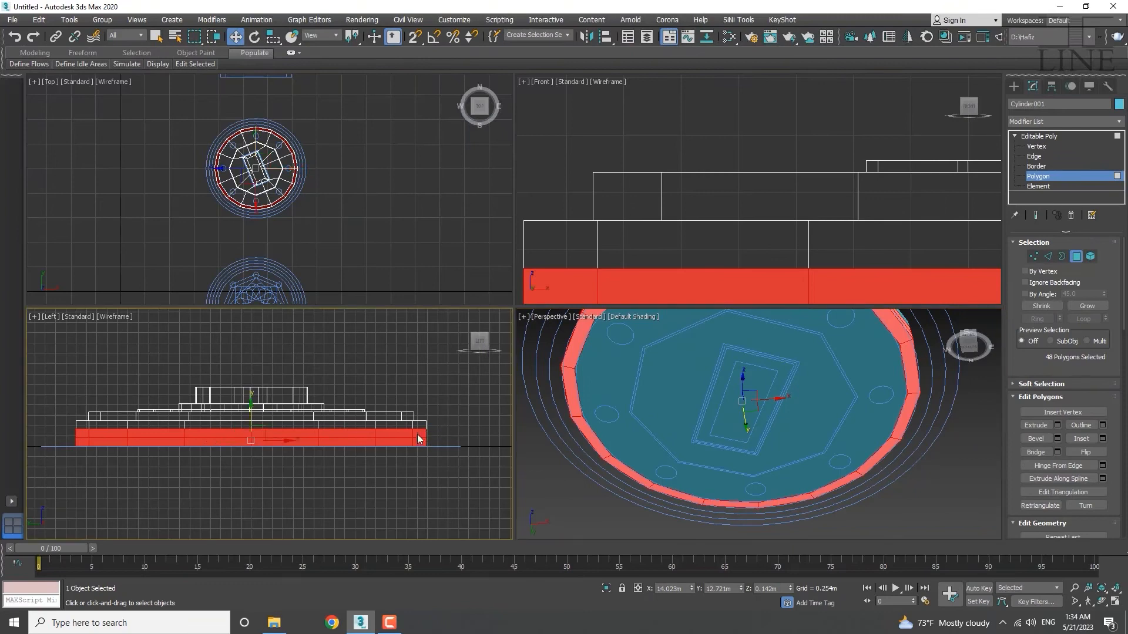
pyautogui.keyDown('alt'); pyautogui.moveTo(55, 443); pyautogui.dragTo(55, 443); pyautogui.keyUp('alt')
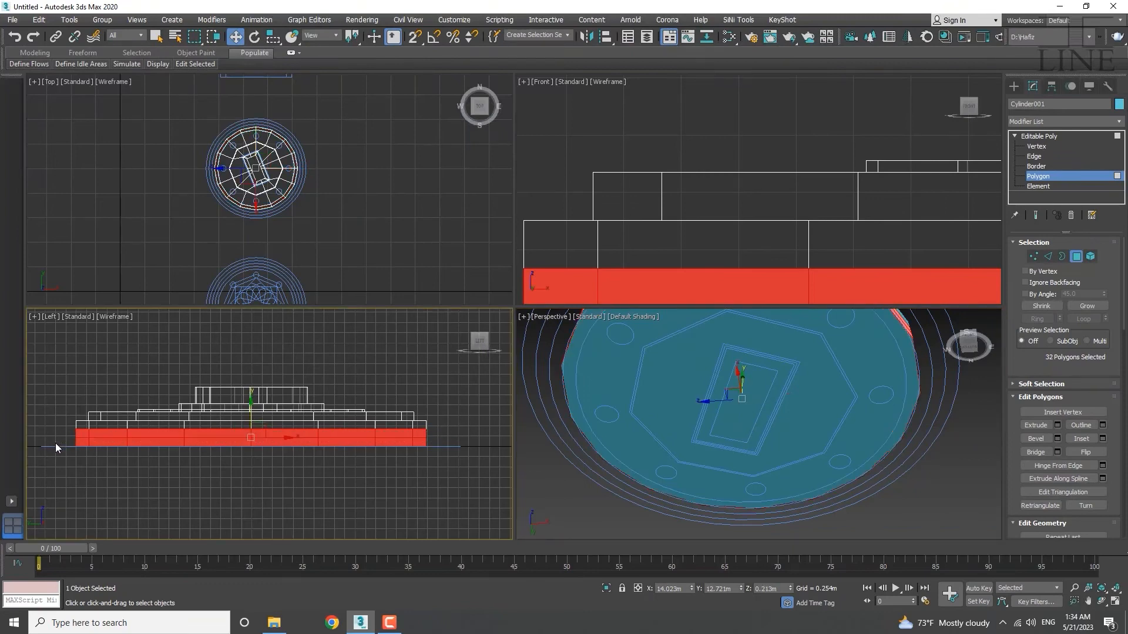
pyautogui.keyDown('alt'); pyautogui.moveTo(766, 478); pyautogui.dragTo(803, 481, button='middle'); pyautogui.keyUp('alt')
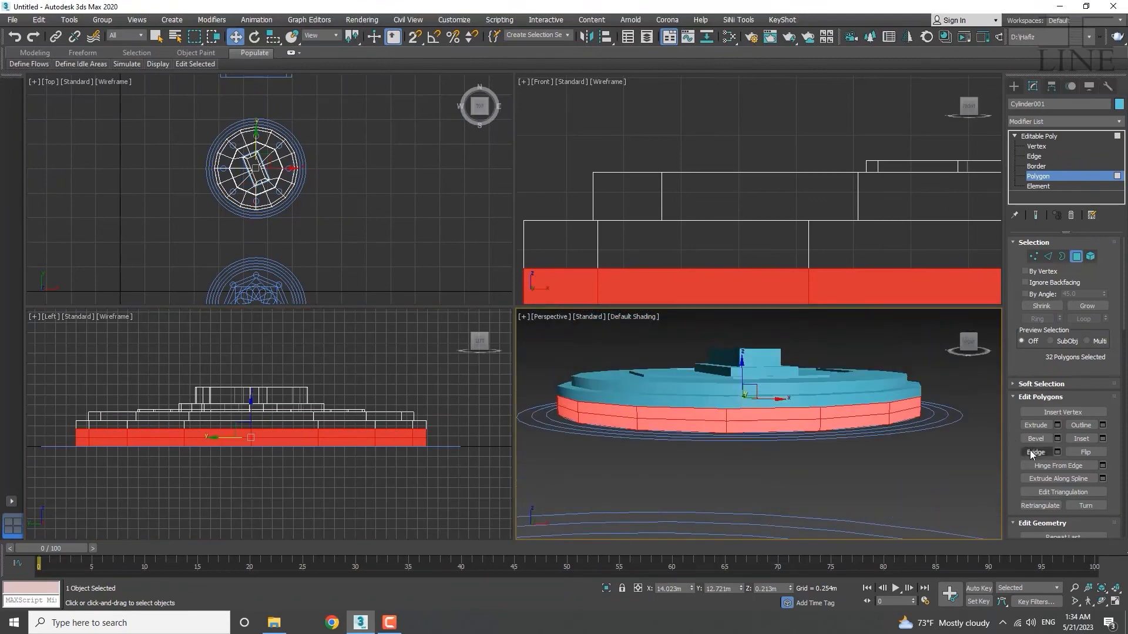
# Extrude the lower side faces 0.3m, then extrude the bottom row another 0.3m.
pyautogui.click(1057, 425)
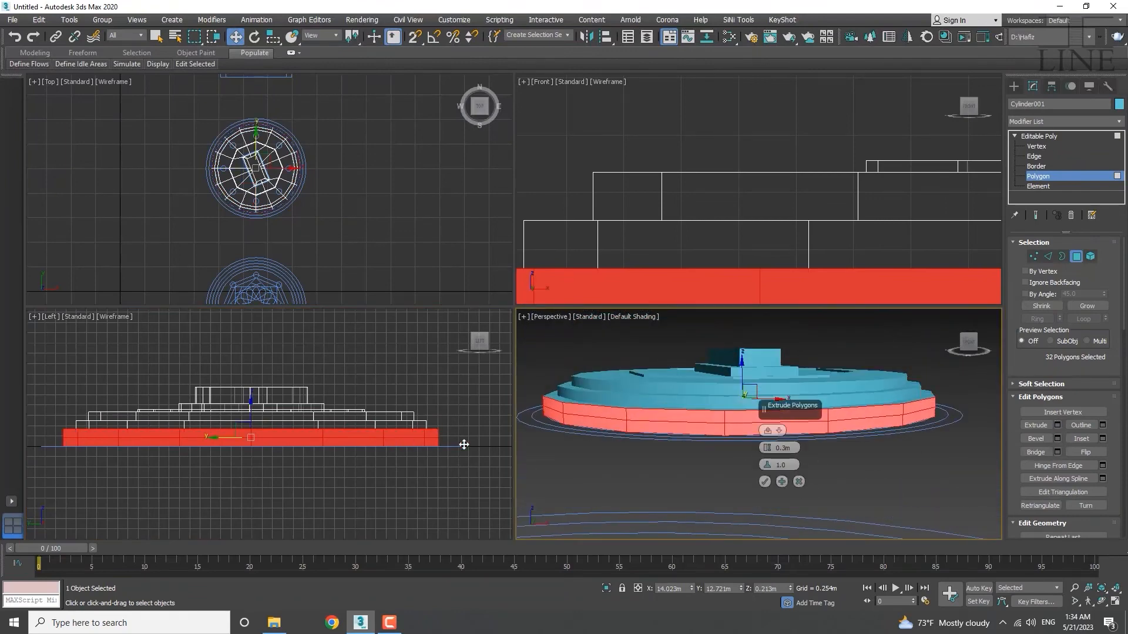
pyautogui.click(764, 483)
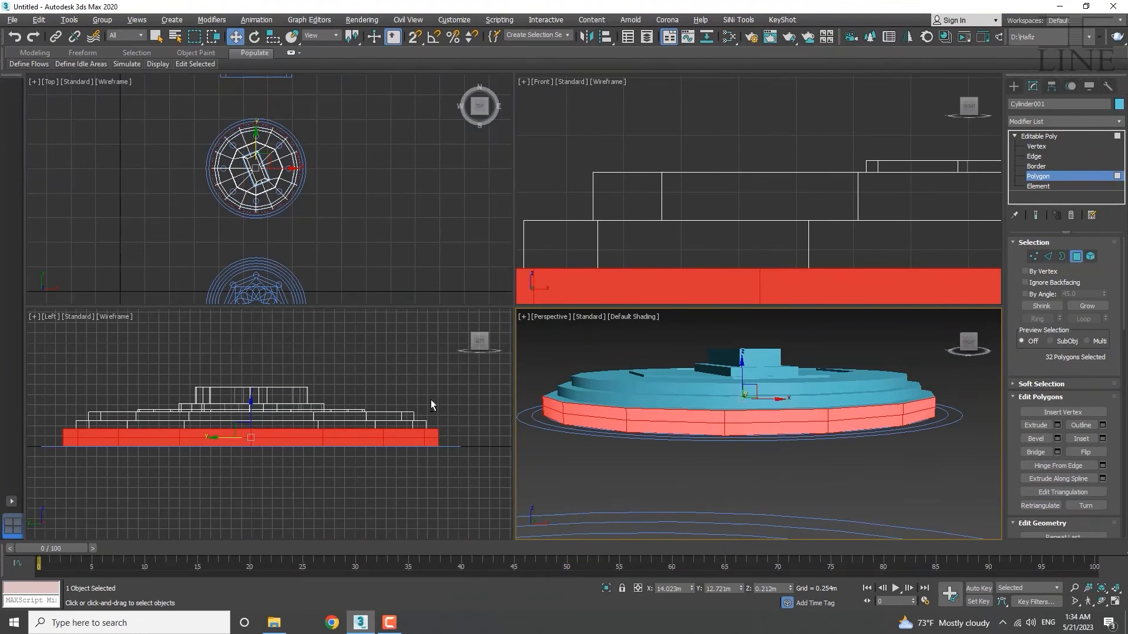
pyautogui.moveTo(475, 395); pyautogui.dragTo(31, 435)
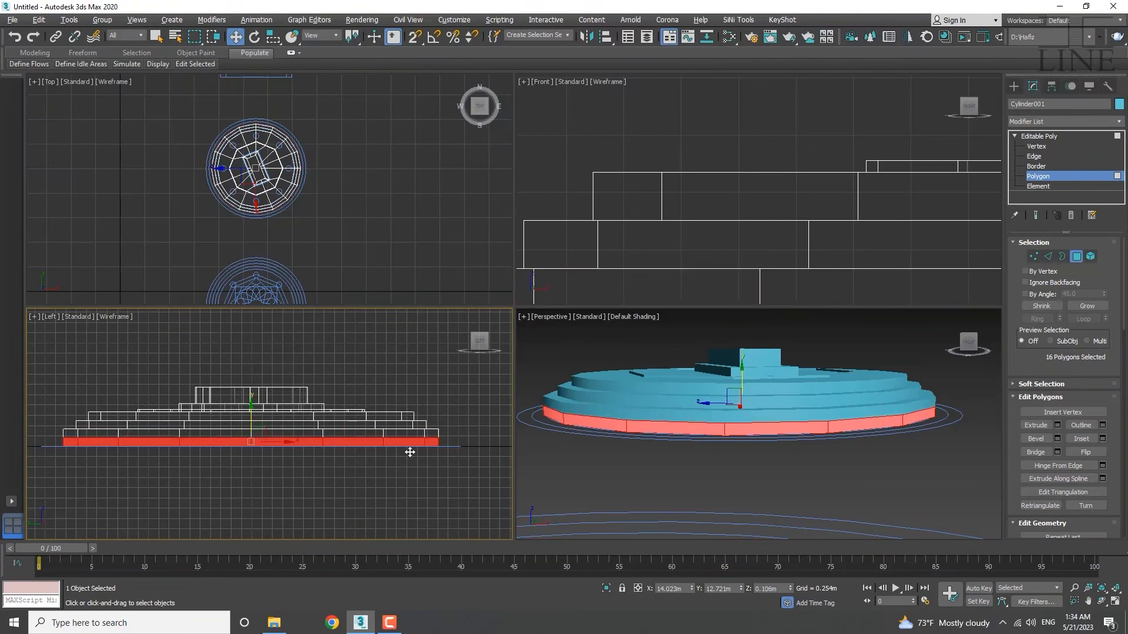
pyautogui.click(1059, 425)
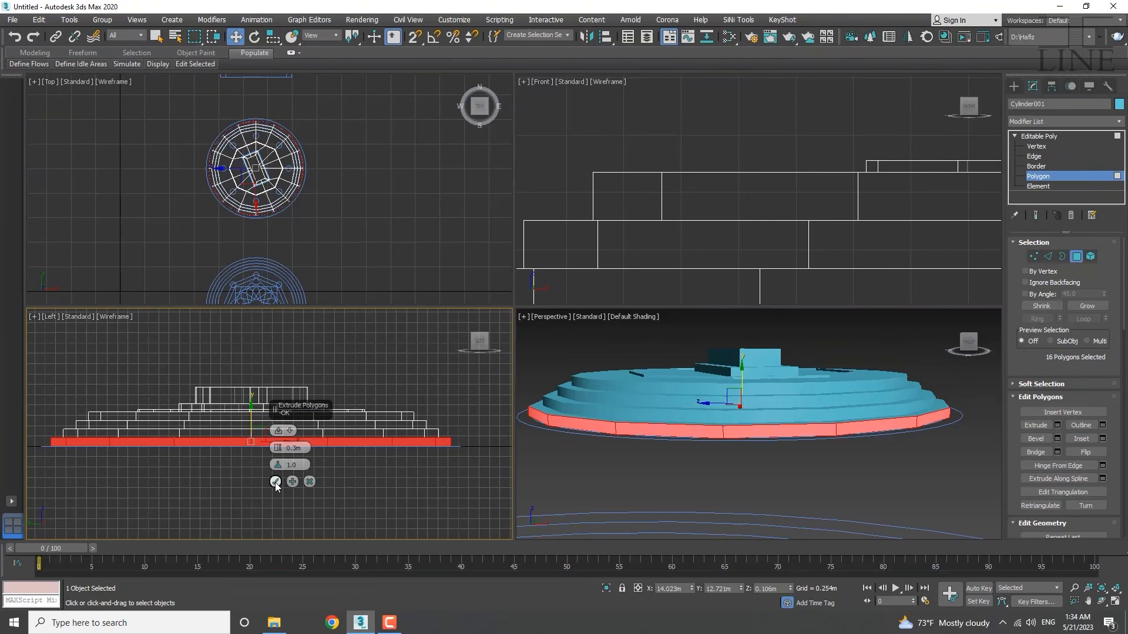
pyautogui.click(275, 481)
# Orbit and zoom the Perspective view to inspect the stepped tiers.
pyautogui.keyDown('alt'); pyautogui.moveTo(814, 421); pyautogui.dragTo(969, 446, button='middle'); pyautogui.keyUp('alt')
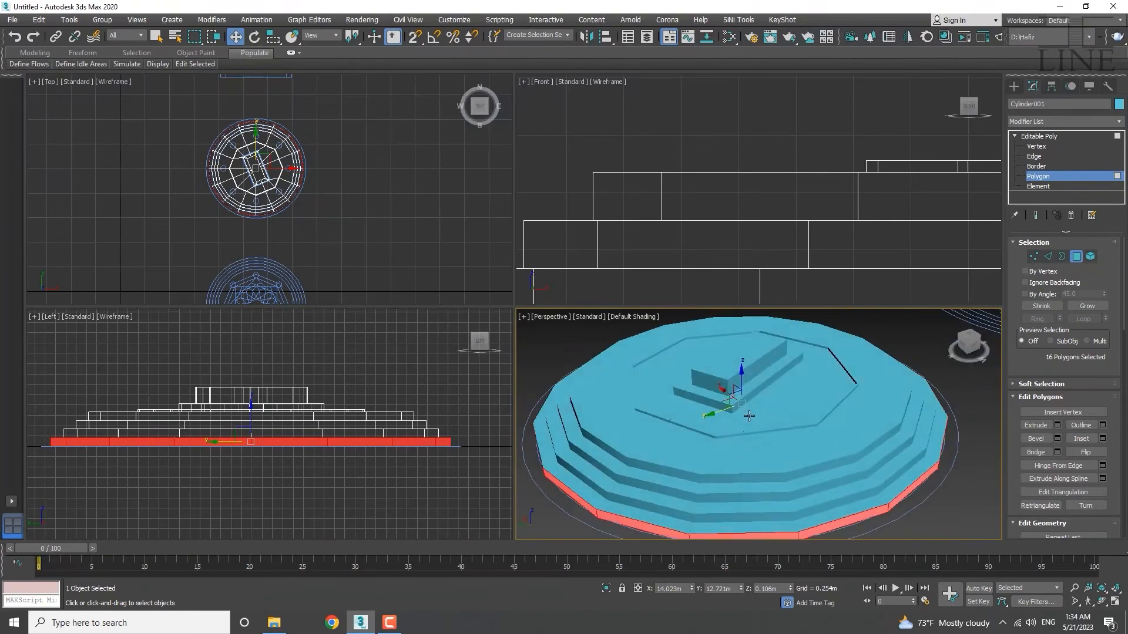
pyautogui.scroll(-3, 749, 416)
pyautogui.moveTo(731, 438)
pyautogui.keyDown('alt'); pyautogui.mouseDown(button='middle')
pyautogui.moveTo(748, 412)
pyautogui.moveTo(757, 438)
pyautogui.moveTo(748, 479)
pyautogui.moveTo(666, 487)
pyautogui.mouseUp(button='middle'); pyautogui.keyUp('alt')
pyautogui.scroll(2, 757, 439)
pyautogui.scroll(3, 757, 440)
pyautogui.scroll(-5, 748, 478)
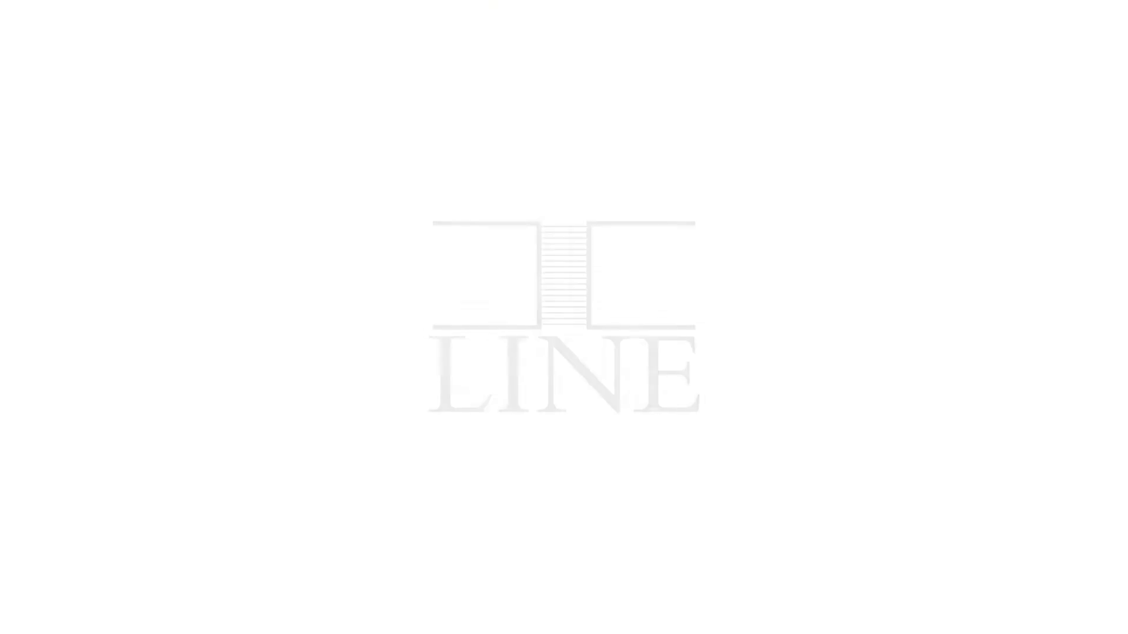